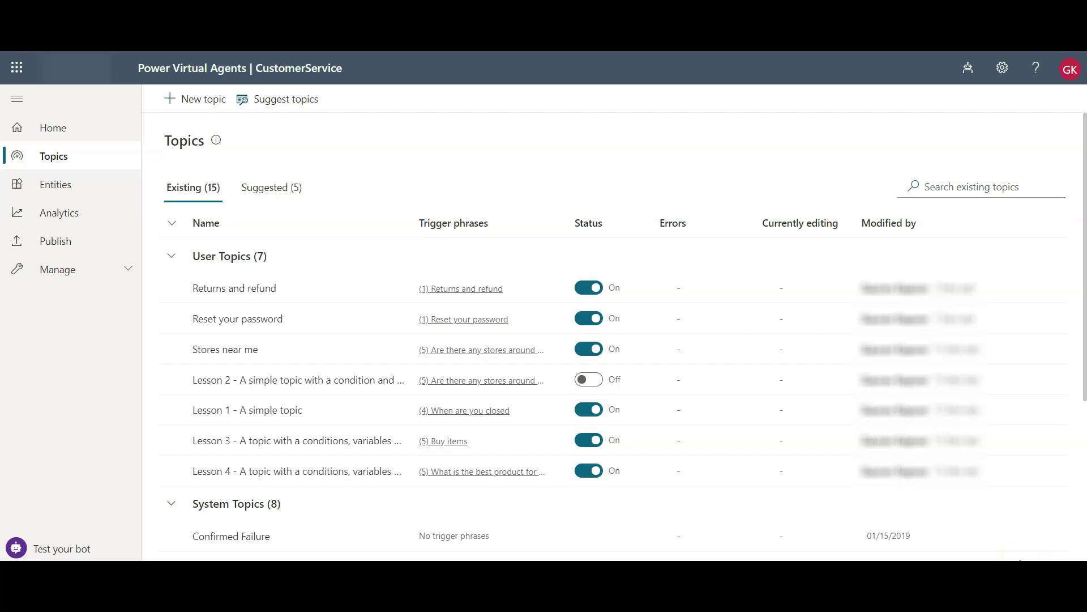
# Step: Create a new topic named "Return items"
pyautogui.click(198, 108)
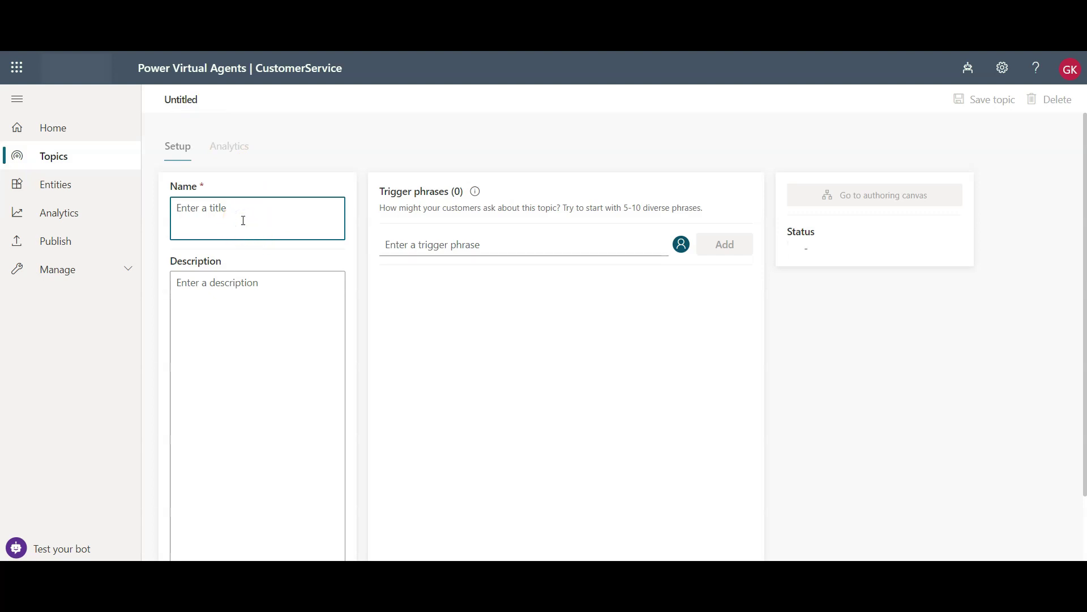
pyautogui.write('Return items')
# Step: Add the trigger phrase "I want to return a product" to the topic
pyautogui.click(443, 240)
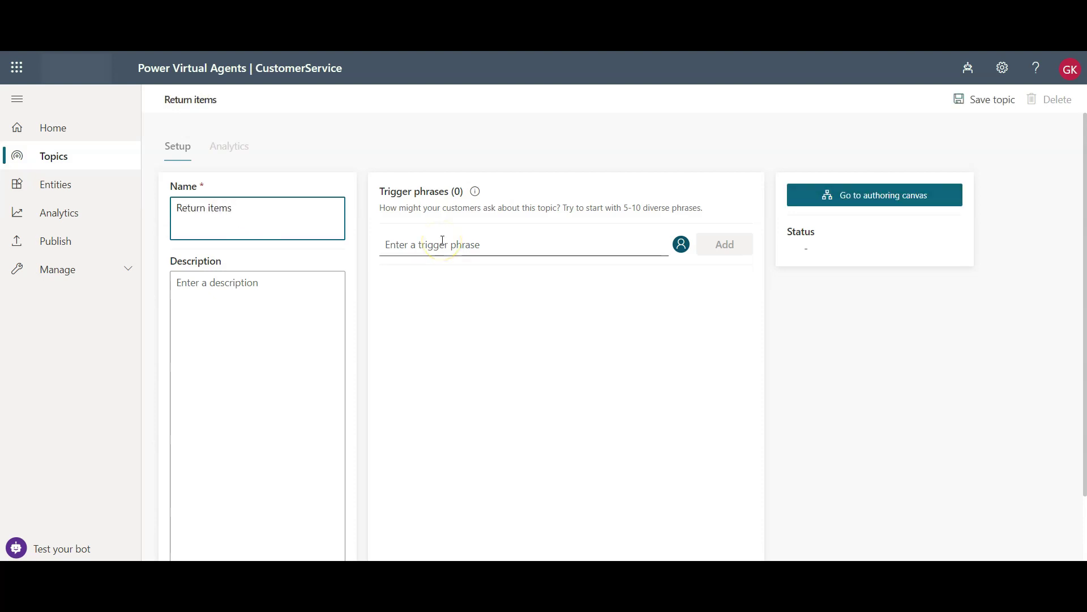
pyautogui.click(442, 240)
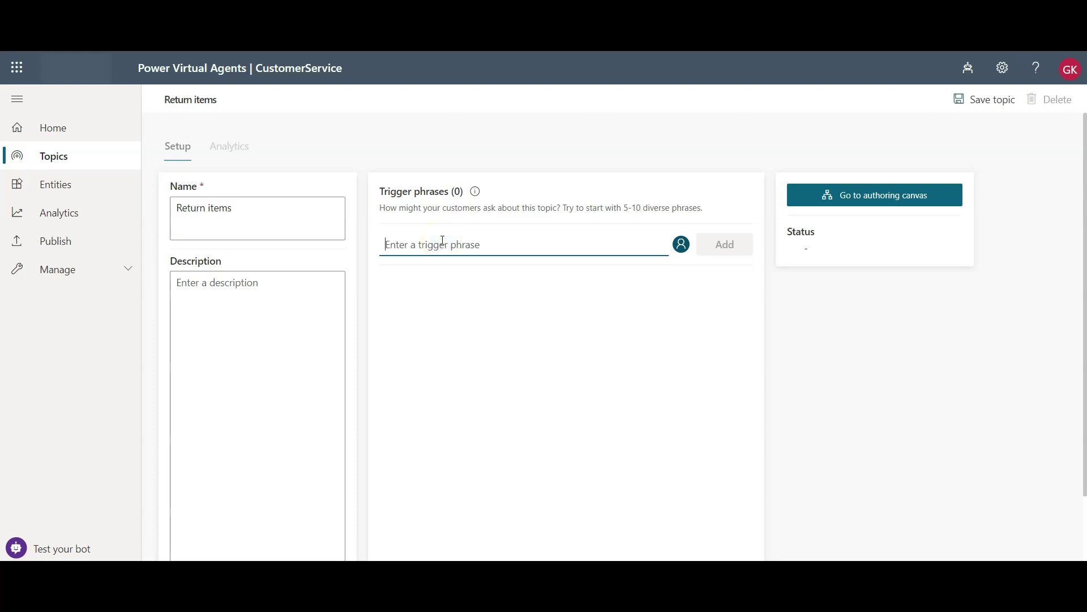
pyautogui.write('I wn')
pyautogui.press('BackSpace')
pyautogui.write('an')
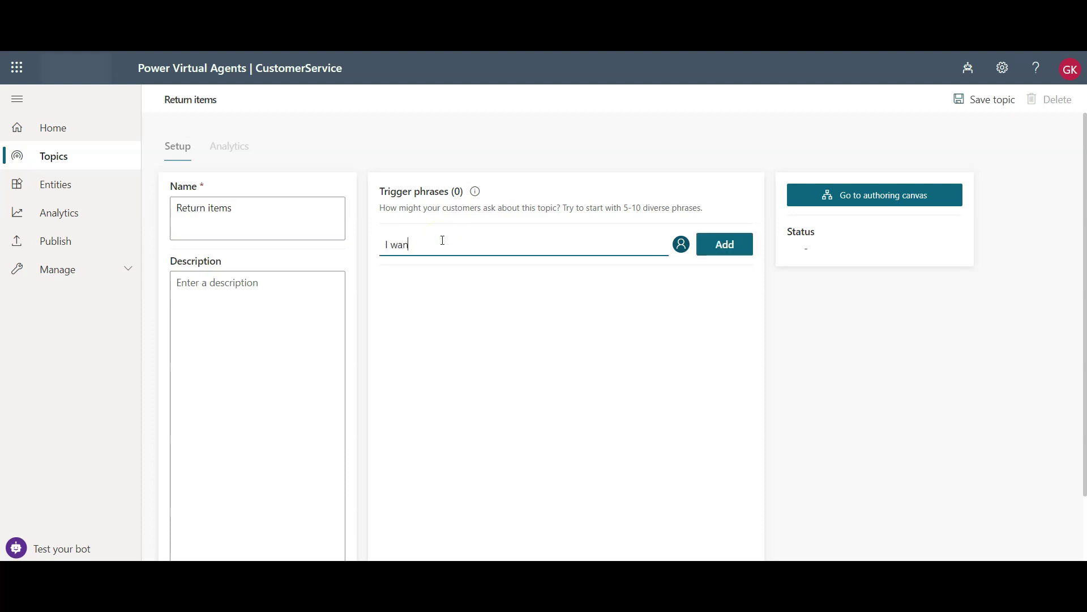
pyautogui.write('t to return a product')
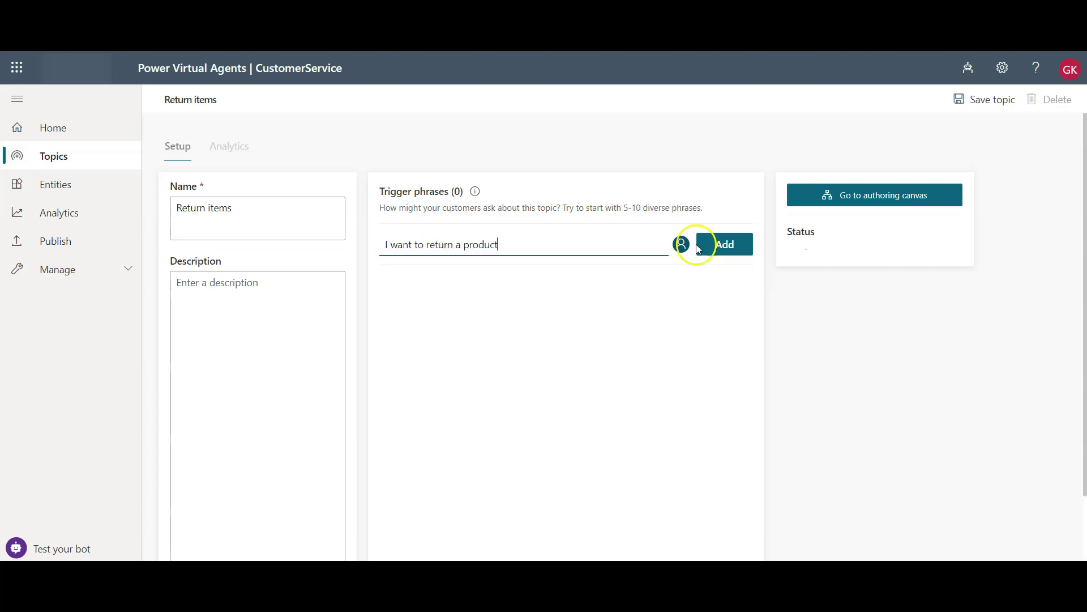
pyautogui.click(720, 244)
pyautogui.click(701, 330)
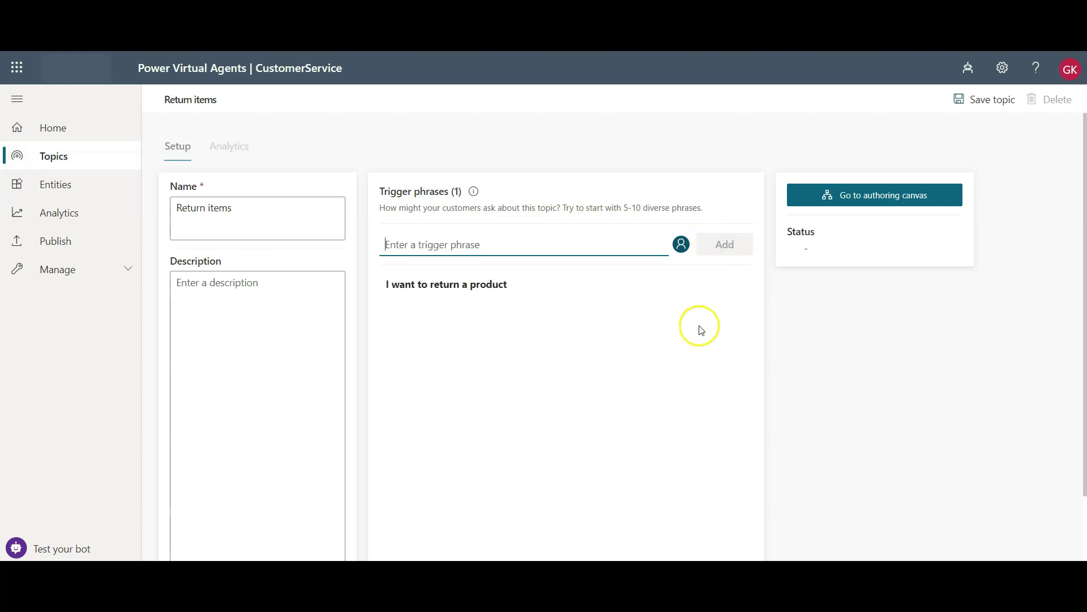
# Step: Add the trigger phrases "return a product" and "product return", and save the topic
pyautogui.click(541, 245)
pyautogui.write('return a product')
pyautogui.press('Return')
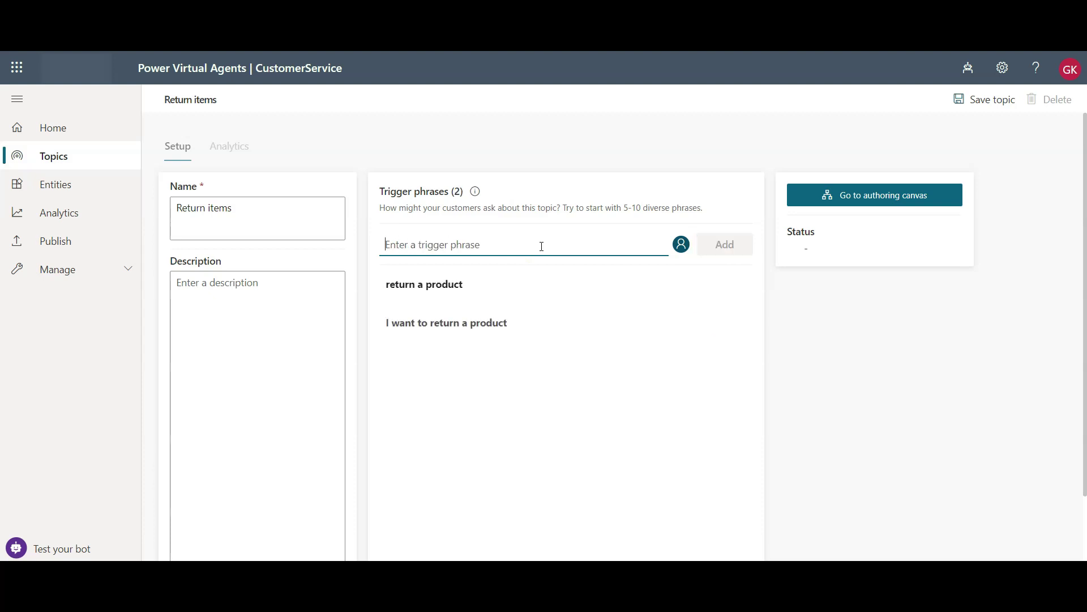
pyautogui.write('pr')
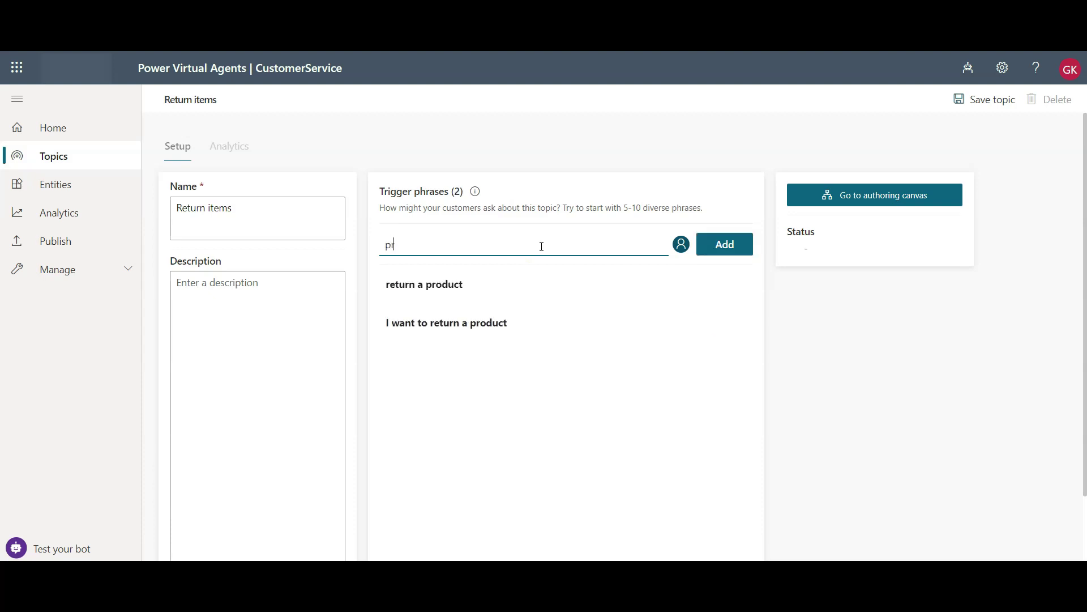
pyautogui.write('oduct return')
pyautogui.press('Return')
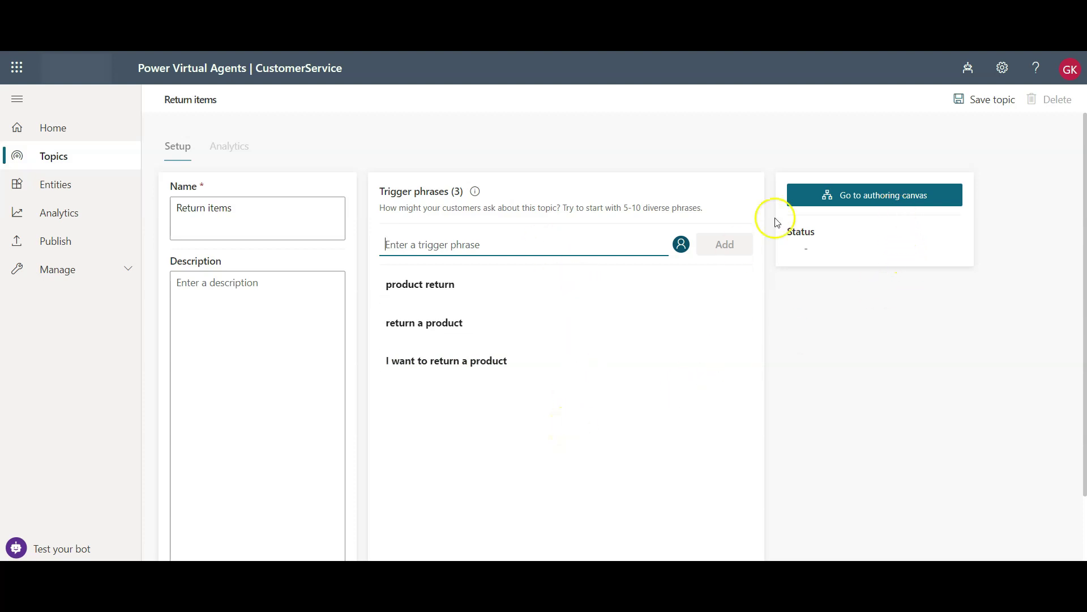
pyautogui.click(988, 111)
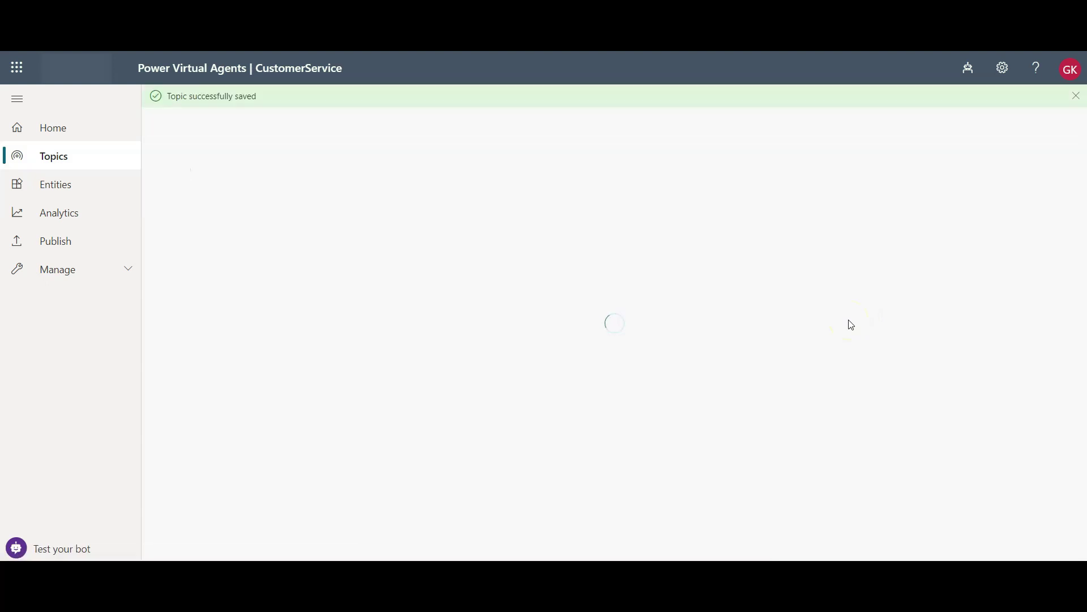
# Step: On the authoring canvas, fill the message node with "Sorry to hear that you're not happy with your purchase. I can help you with that"
pyautogui.click(864, 192)
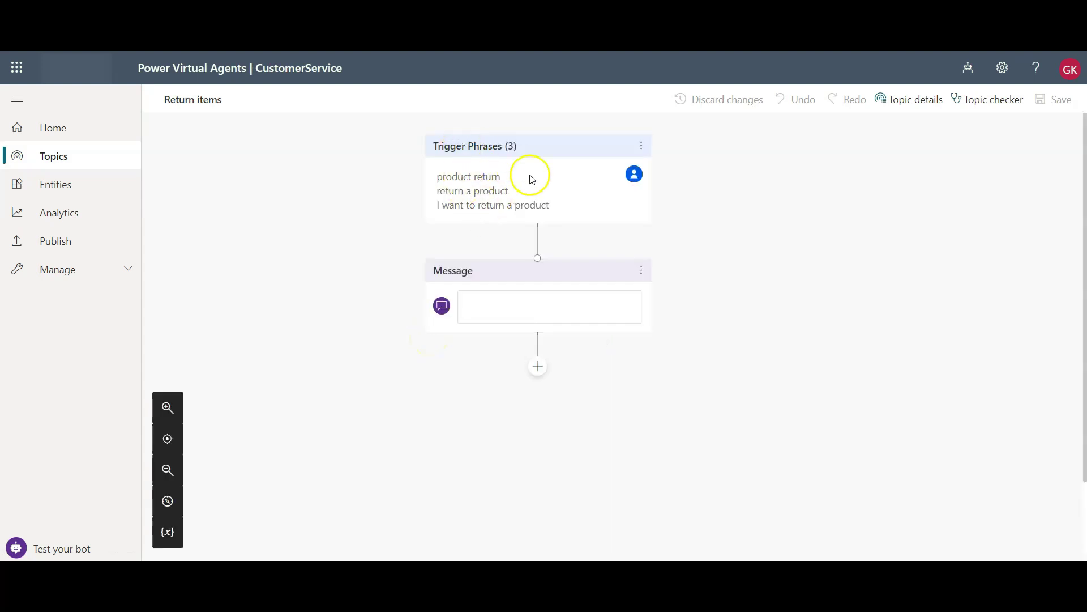
pyautogui.click(523, 304)
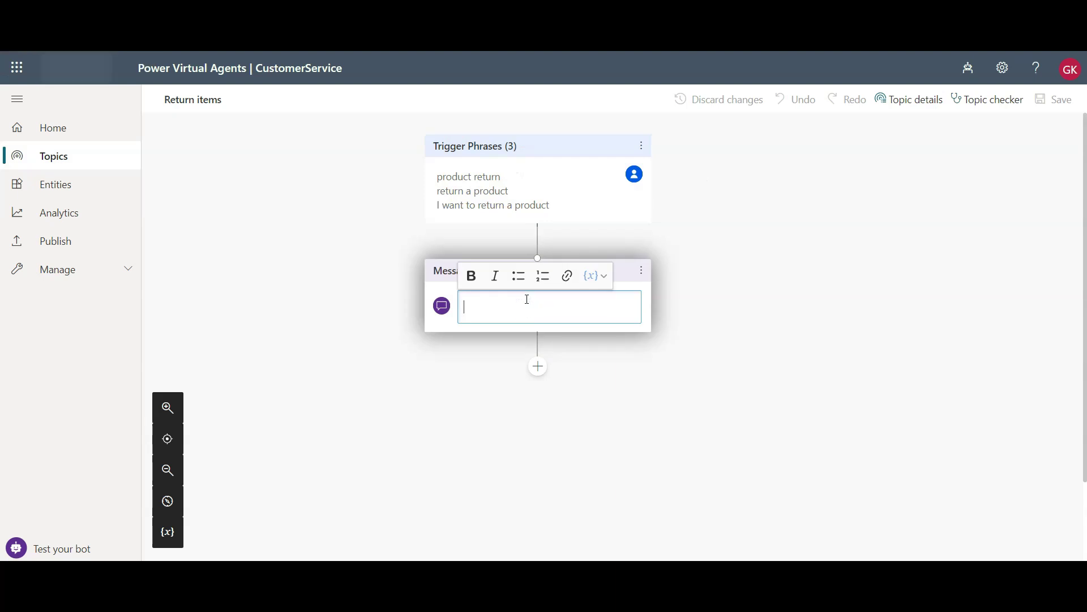
pyautogui.write('Sorry to hear')
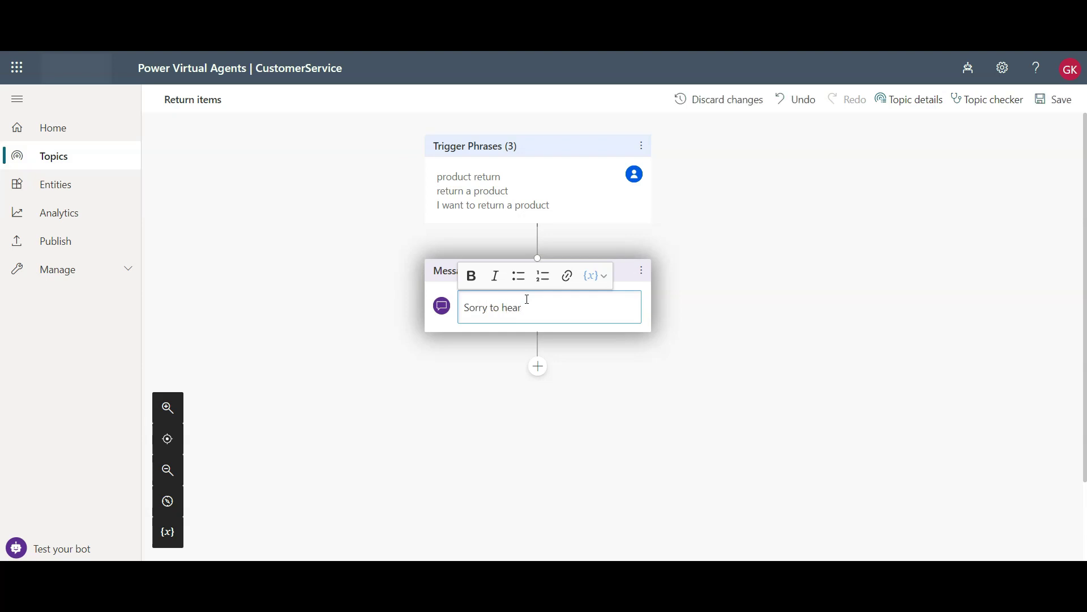
pyautogui.write(" that you're not happy wi")
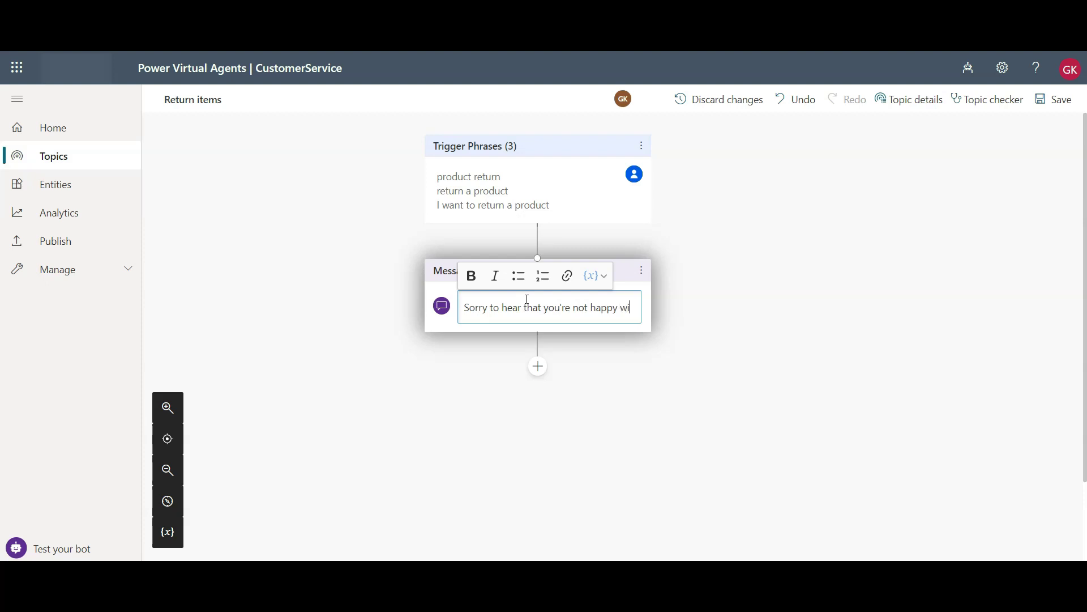
pyautogui.write('th you ')
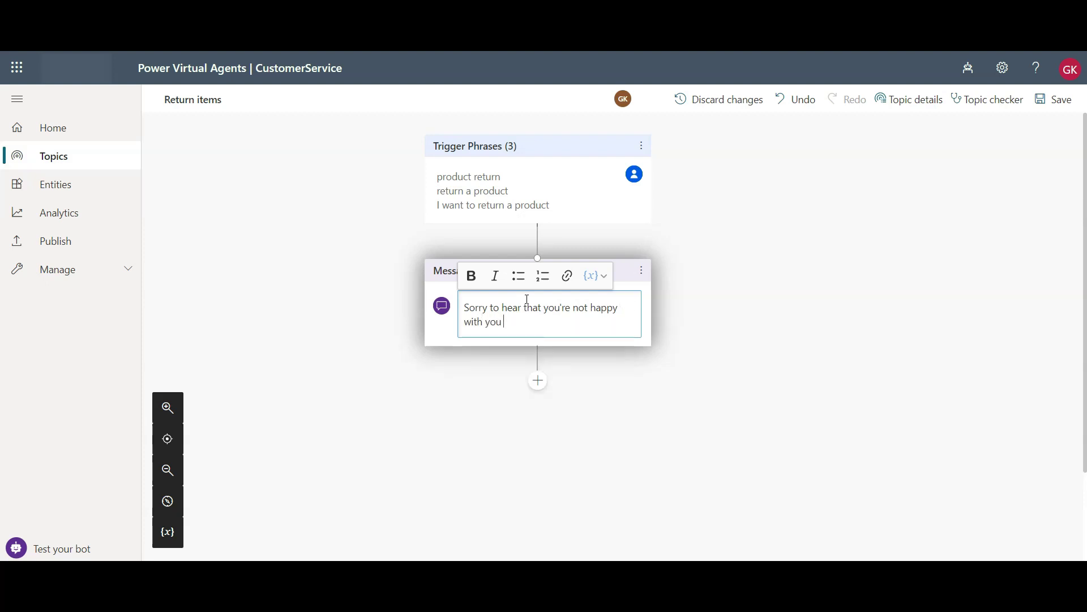
pyautogui.write('r purchase. I can help you with that')
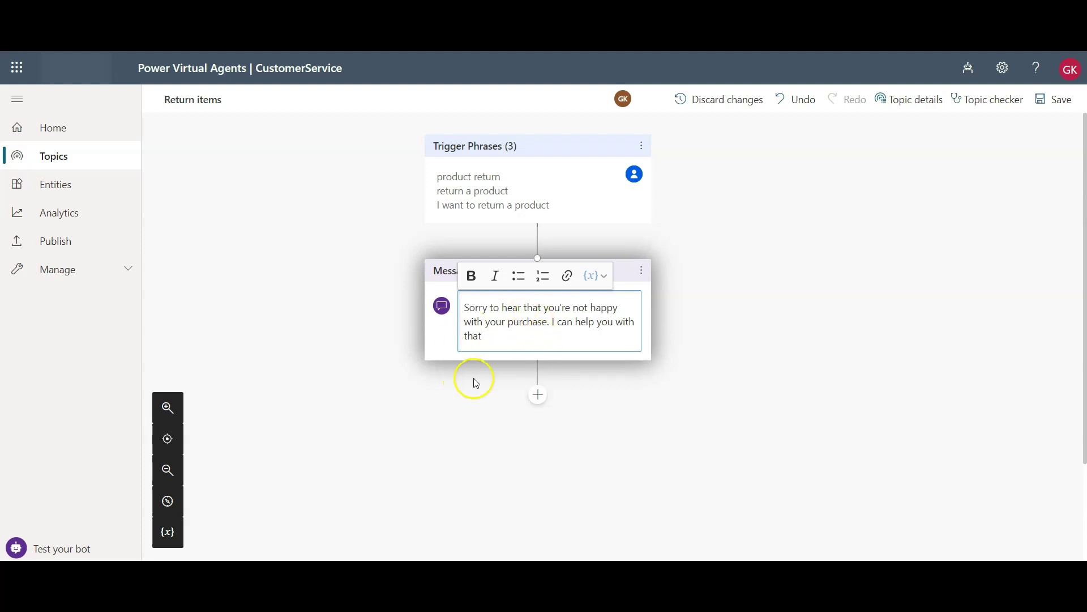
# Step: Add a question node after the message asking "What is the purchase price of the item you want to return"
pyautogui.click(538, 395)
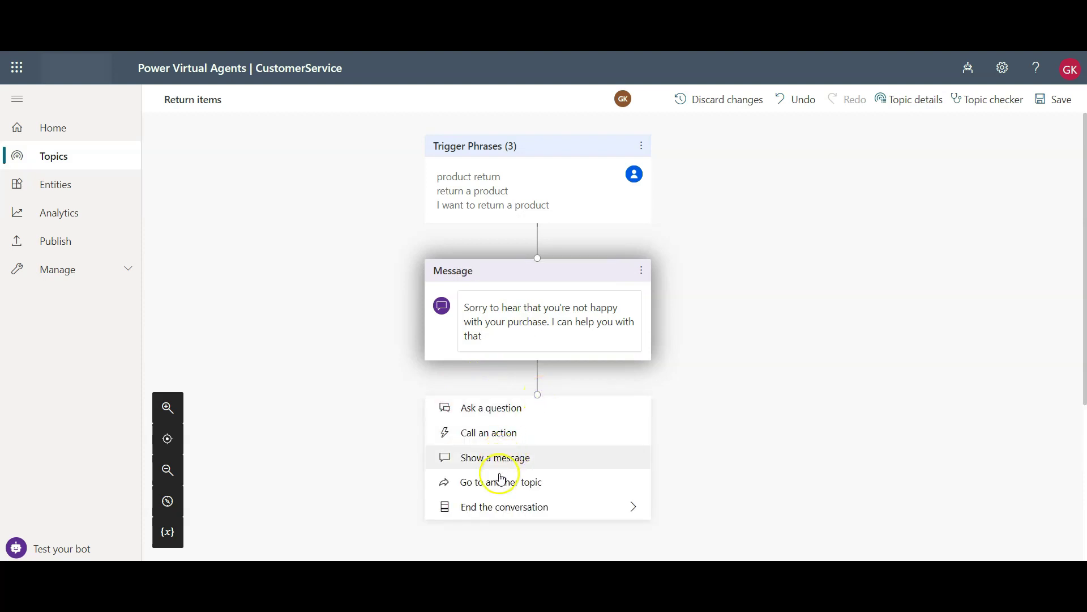
pyautogui.click(476, 409)
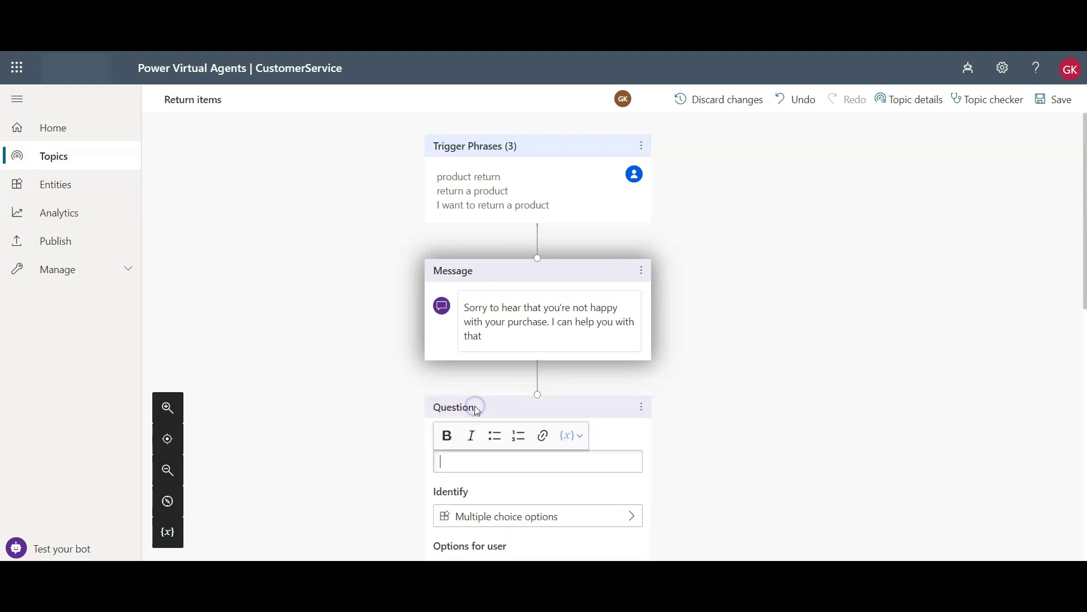
pyautogui.scroll(-3, 476, 409)
pyautogui.click(469, 292)
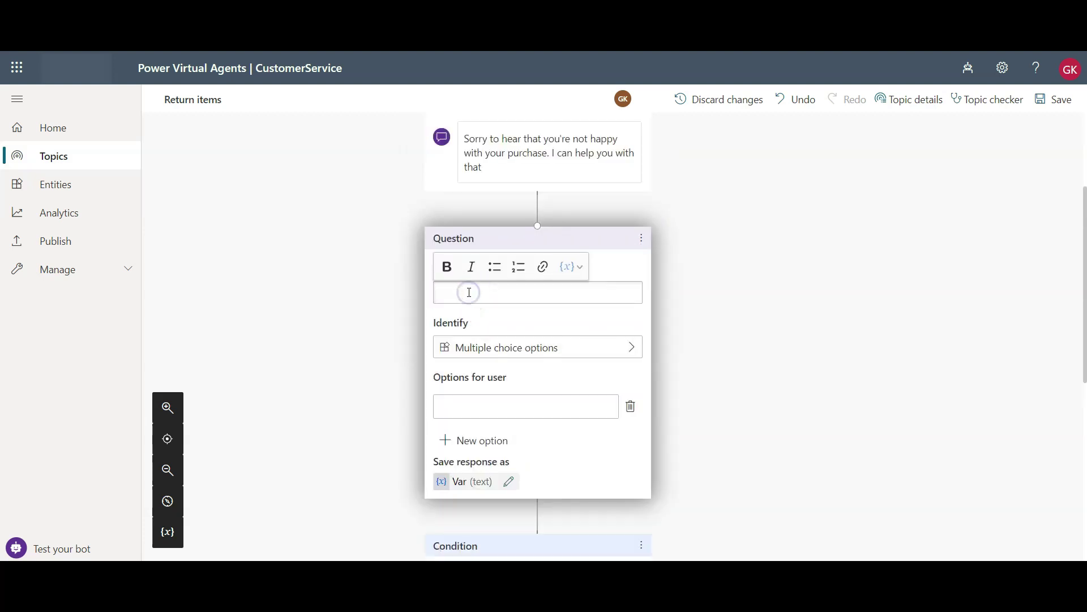
pyautogui.write('What is the purchase p')
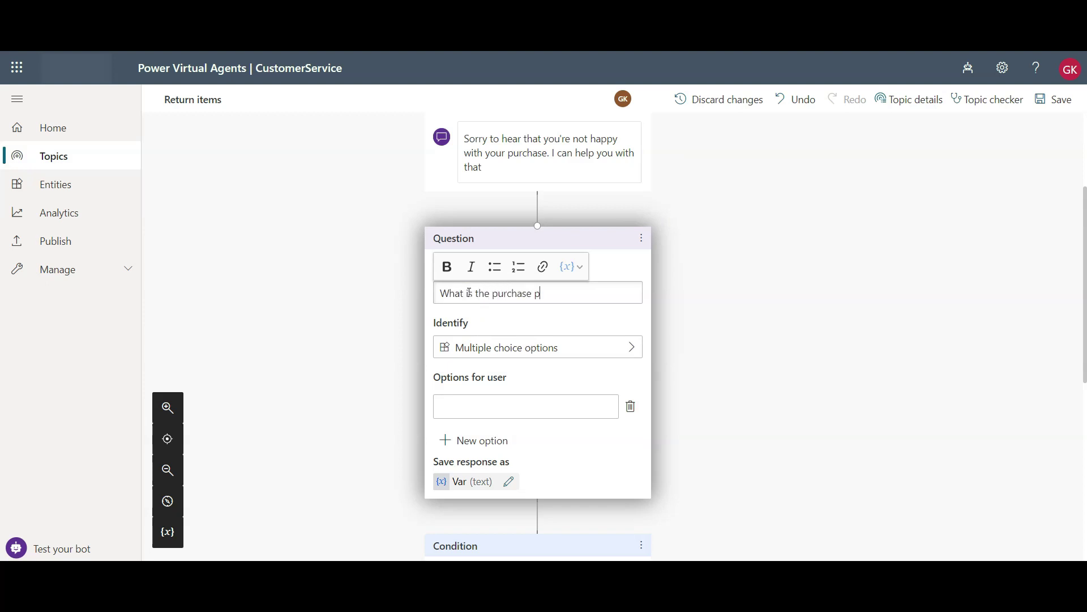
pyautogui.write('rice of the item you want y')
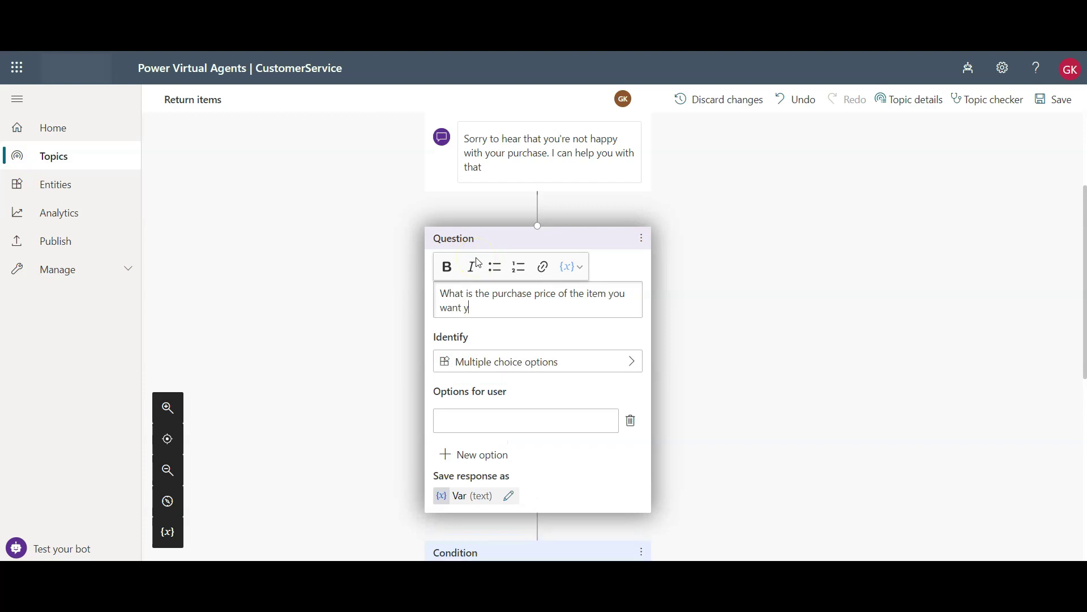
pyautogui.press('BackSpace')
pyautogui.write('to ')
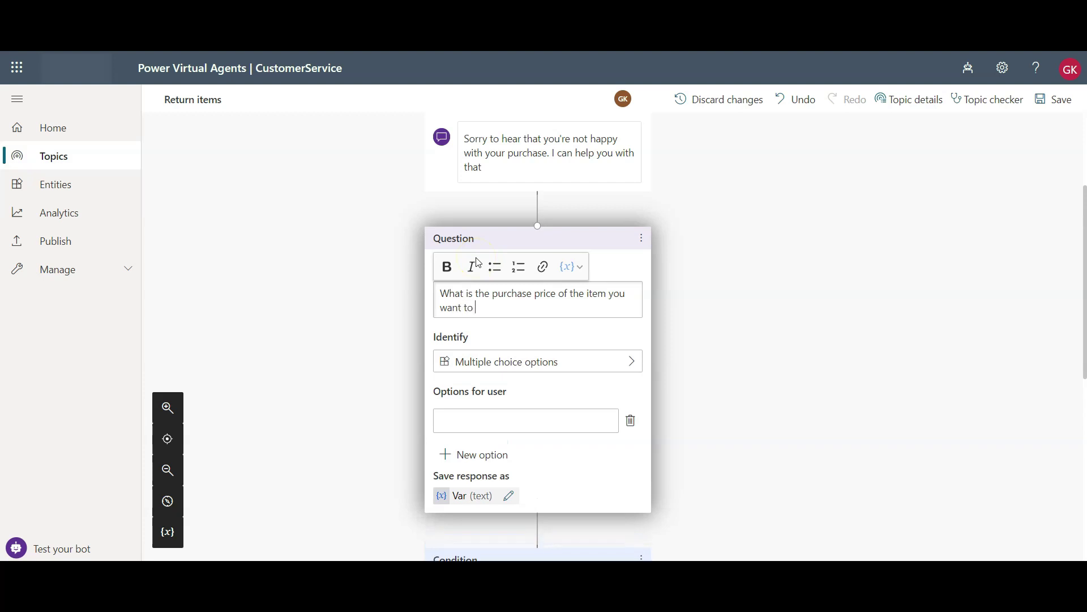
pyautogui.write('return')
# Step: Set the purchase price question to identify the Number entity in the user's response
pyautogui.scroll(-2, 387, 313)
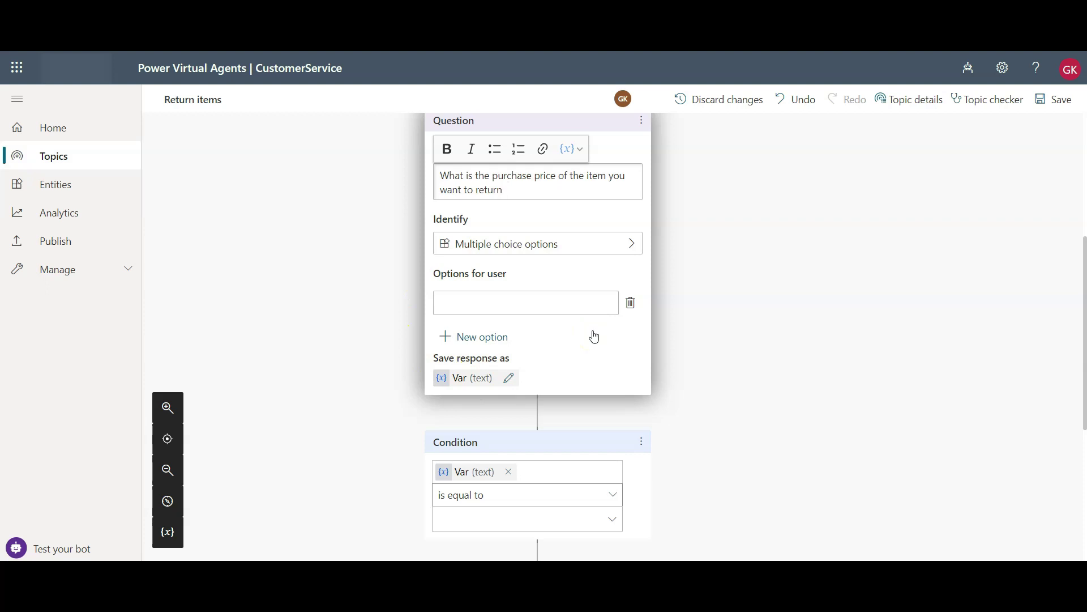
pyautogui.click(589, 243)
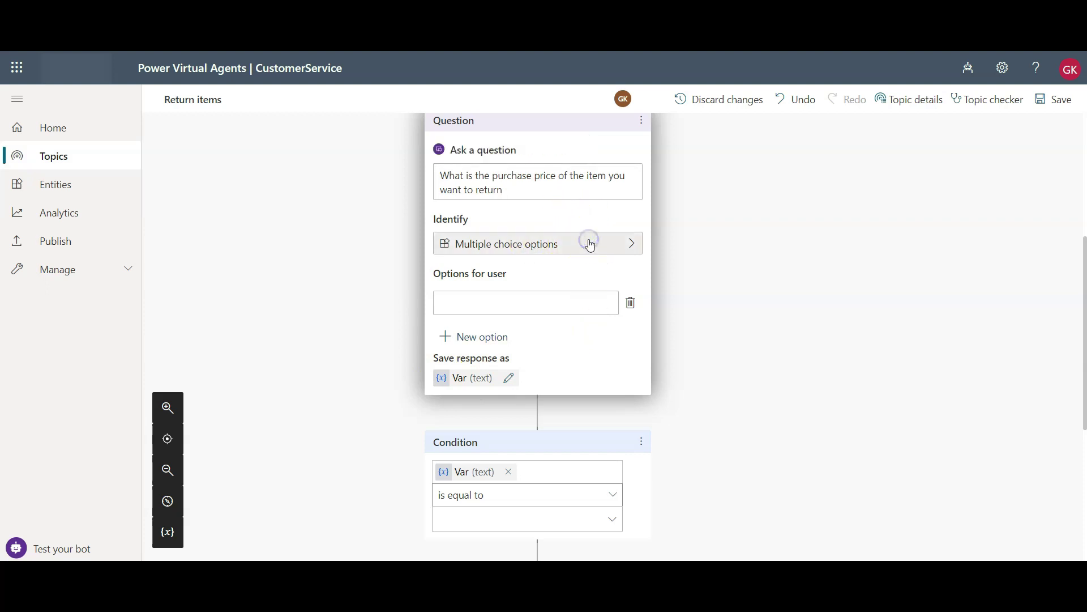
pyautogui.click(633, 243)
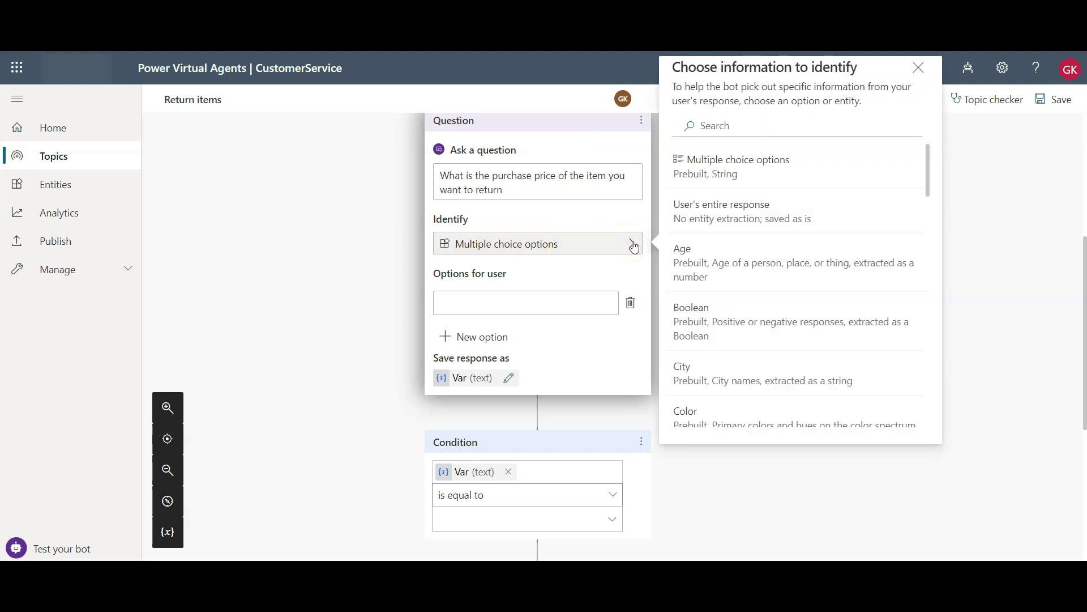
pyautogui.click(737, 122)
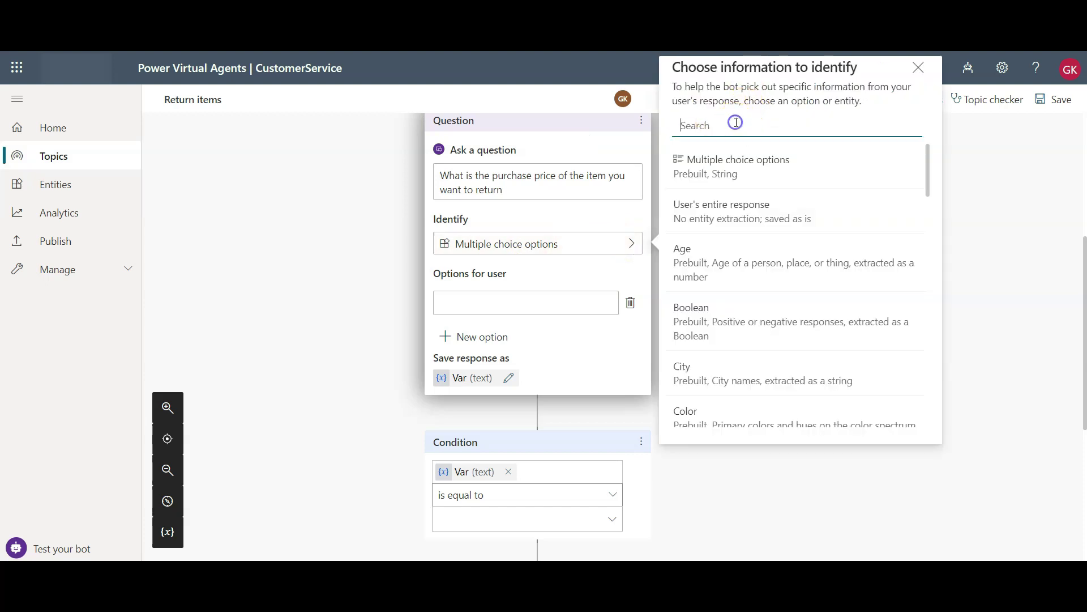
pyautogui.write('number')
pyautogui.click(722, 177)
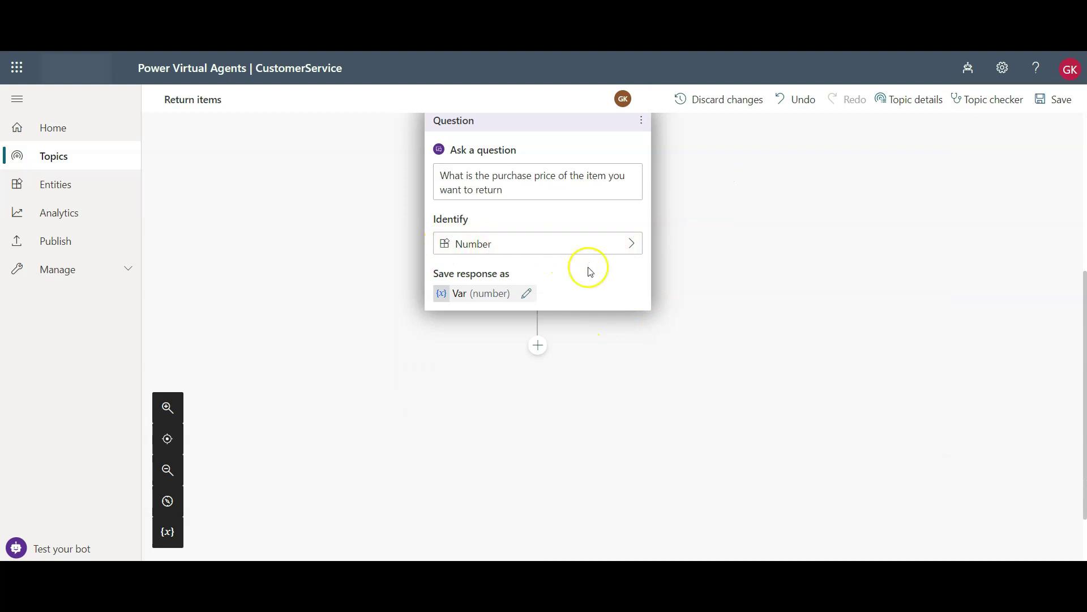
# Step: Rename the question's response variable to PurchasePriceOfProduct, save the topic and close the variable properties
pyautogui.click(527, 295)
pyautogui.click(856, 184)
pyautogui.hotkey('ctrl', 'a')
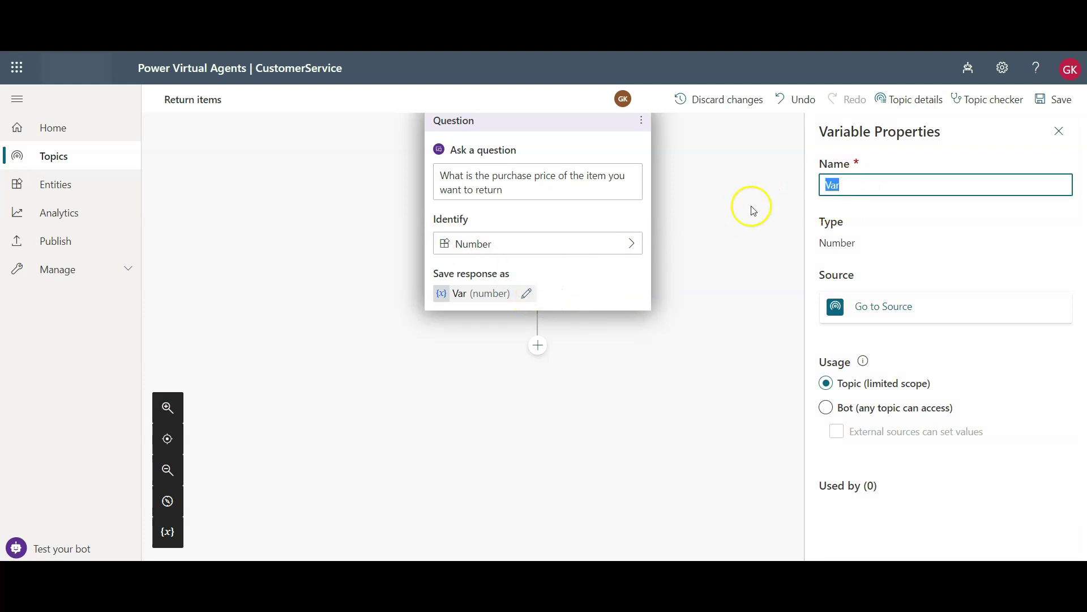
pyautogui.write('PurchasePrice')
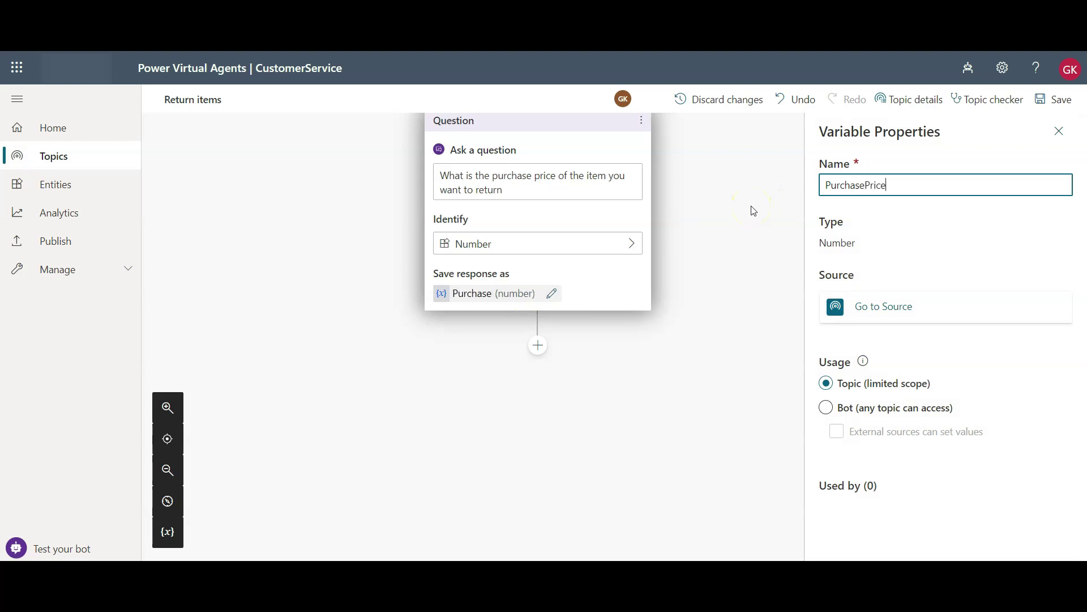
pyautogui.write('OfProduct')
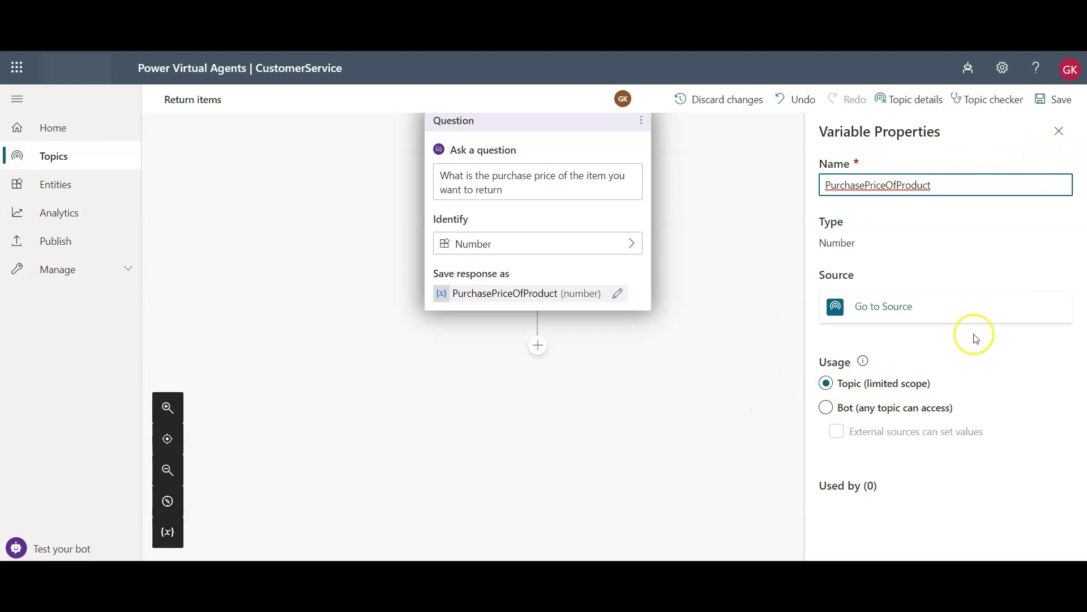
pyautogui.click(1048, 106)
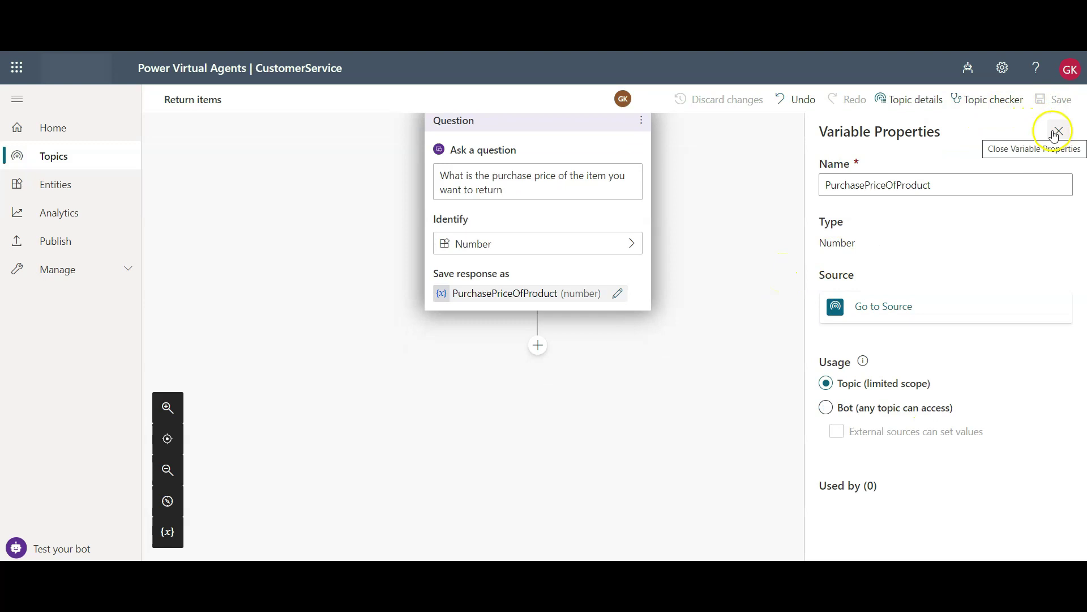
pyautogui.click(1054, 134)
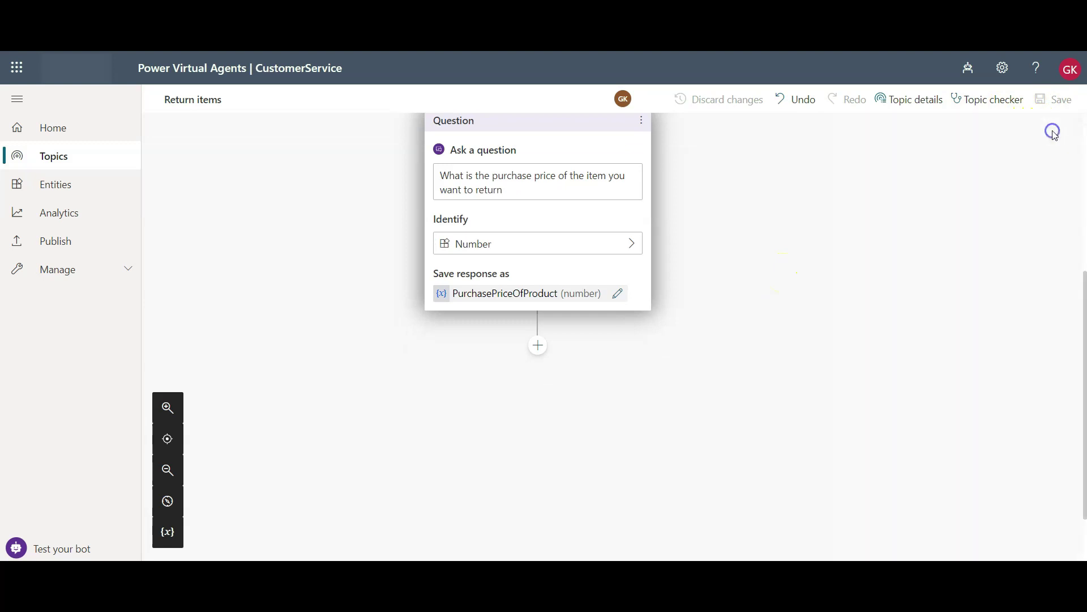
# Step: Add a condition branch after the purchase price question
pyautogui.click(537, 346)
pyautogui.click(519, 294)
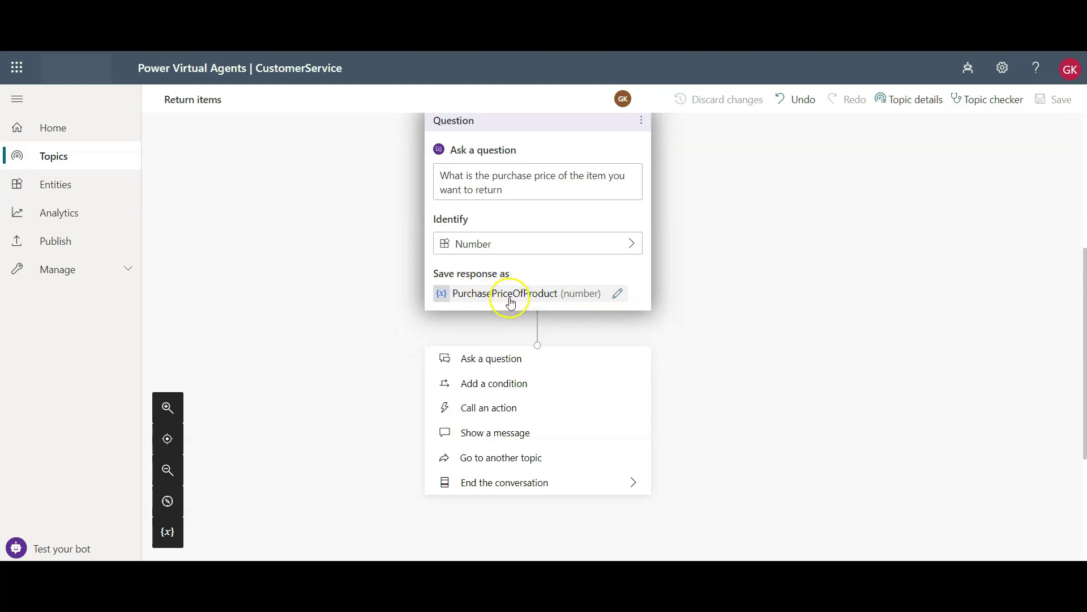
pyautogui.click(504, 390)
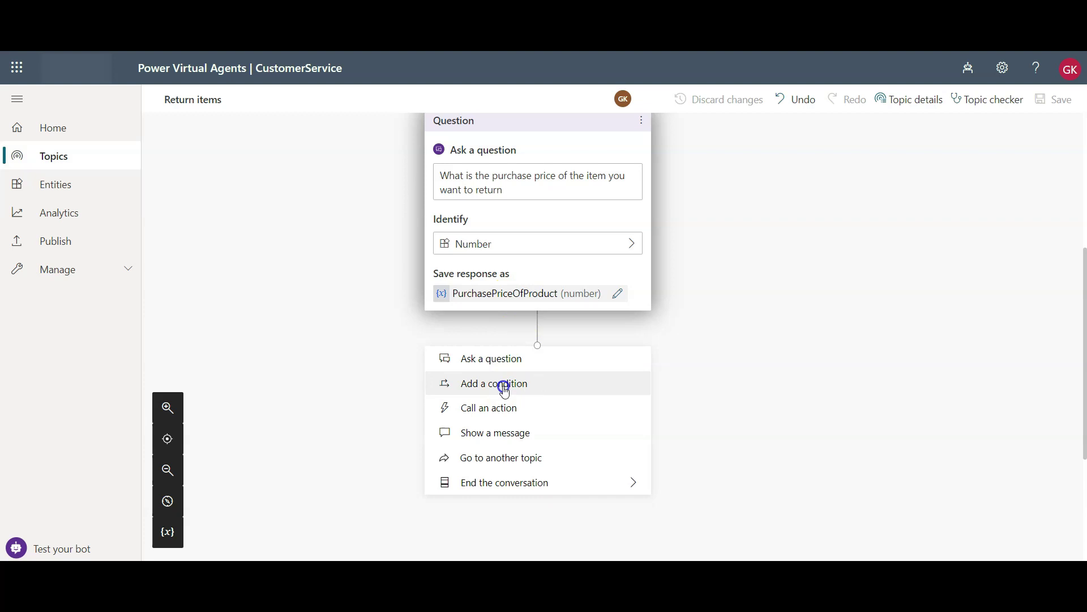
pyautogui.click(505, 390)
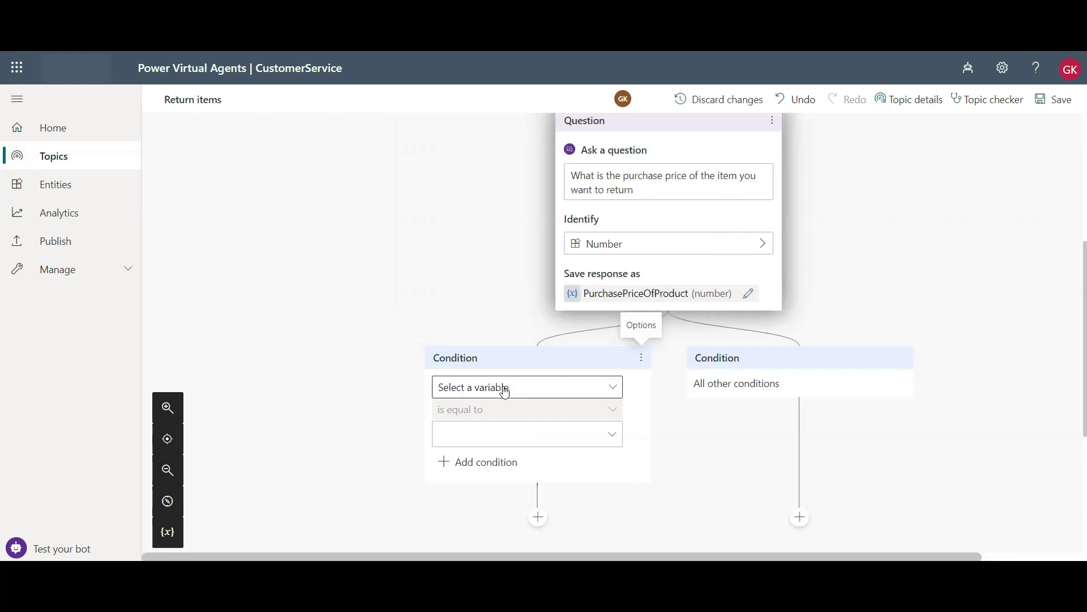
# Step: Define the first condition branch as PurchasePriceOfProduct is less than 1000
pyautogui.click(505, 390)
pyautogui.click(466, 411)
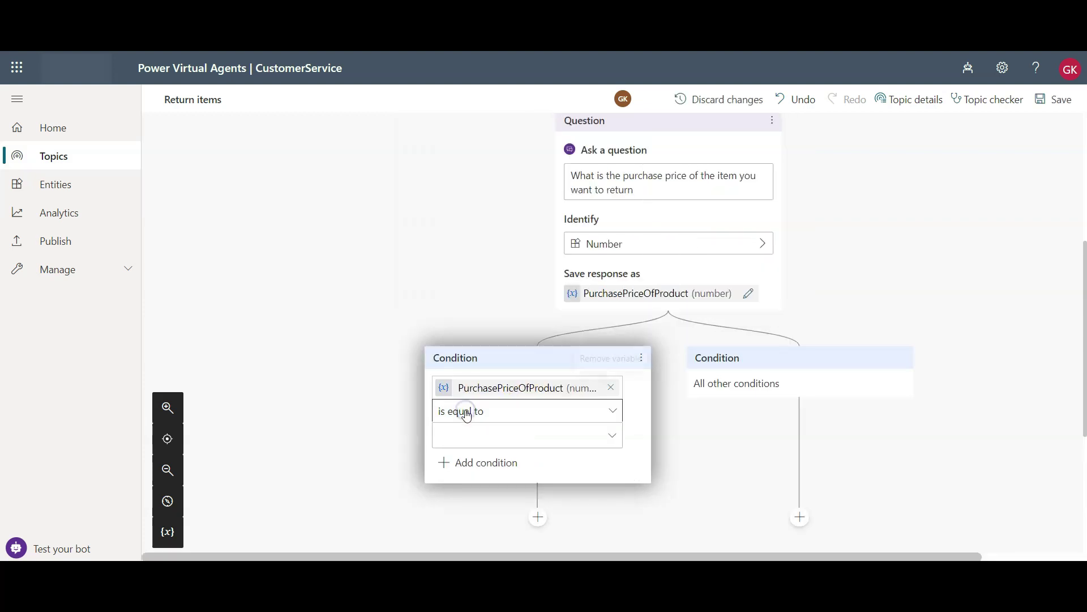
pyautogui.click(512, 417)
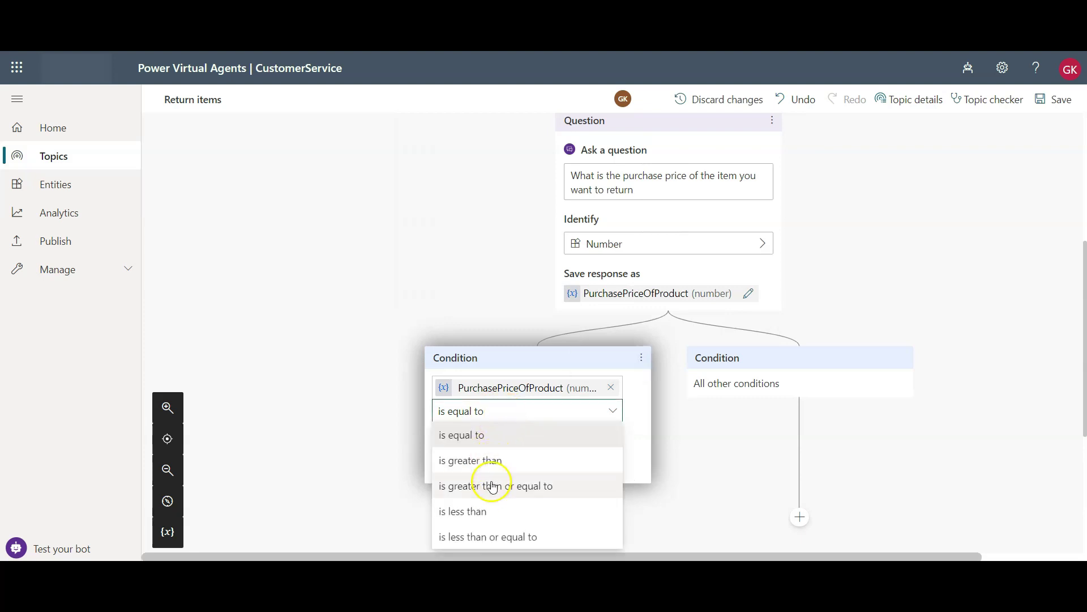
pyautogui.click(485, 506)
pyautogui.click(471, 433)
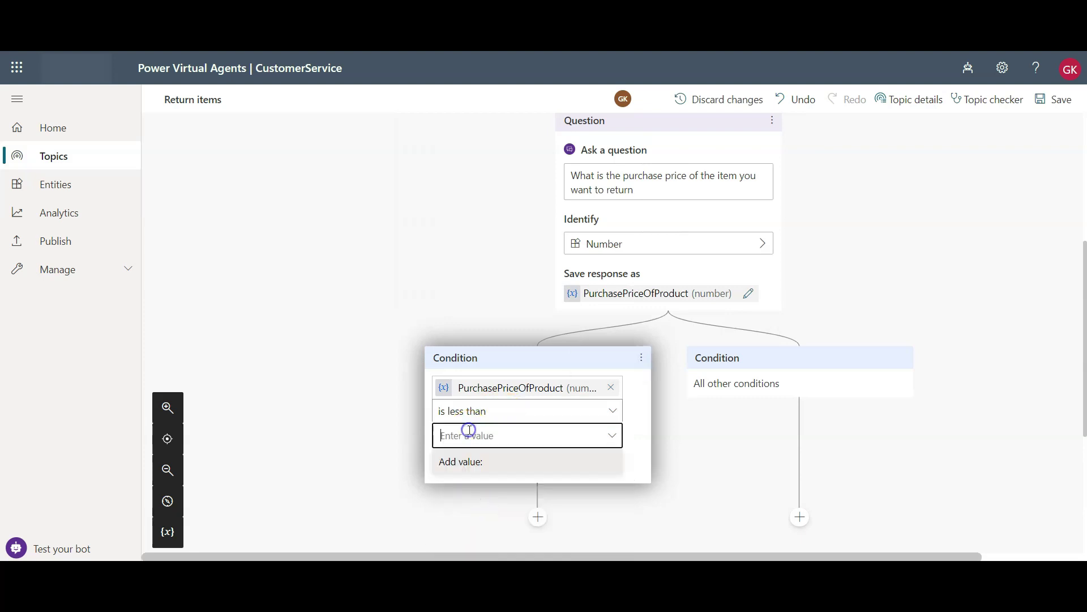
pyautogui.write('1')
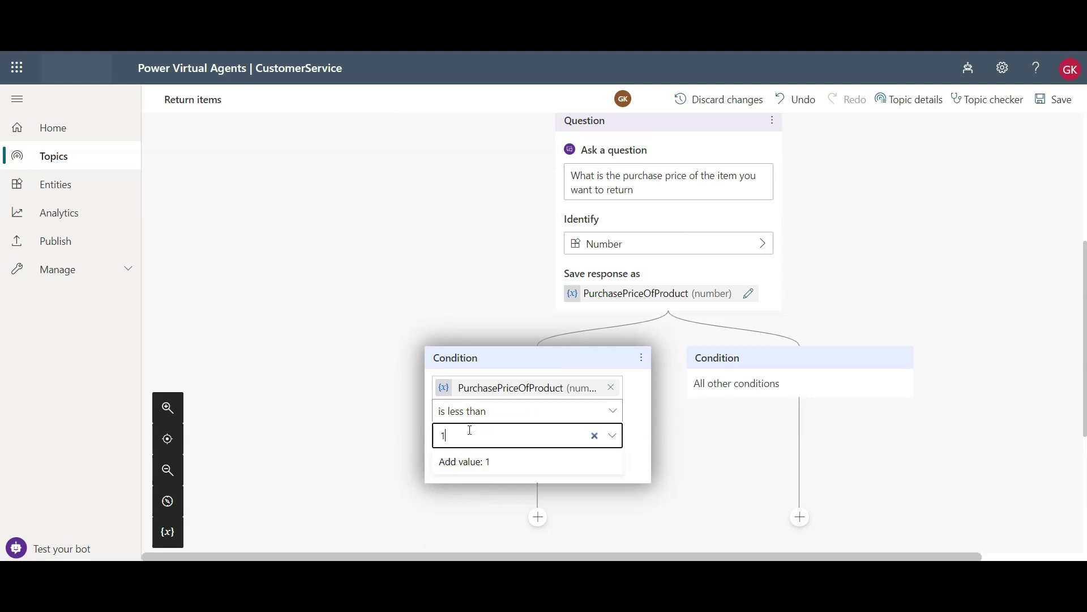
pyautogui.write('000')
# Step: Add a message node under the less-than-1000 condition containing the postal address for returns
pyautogui.scroll(-2, 459, 444)
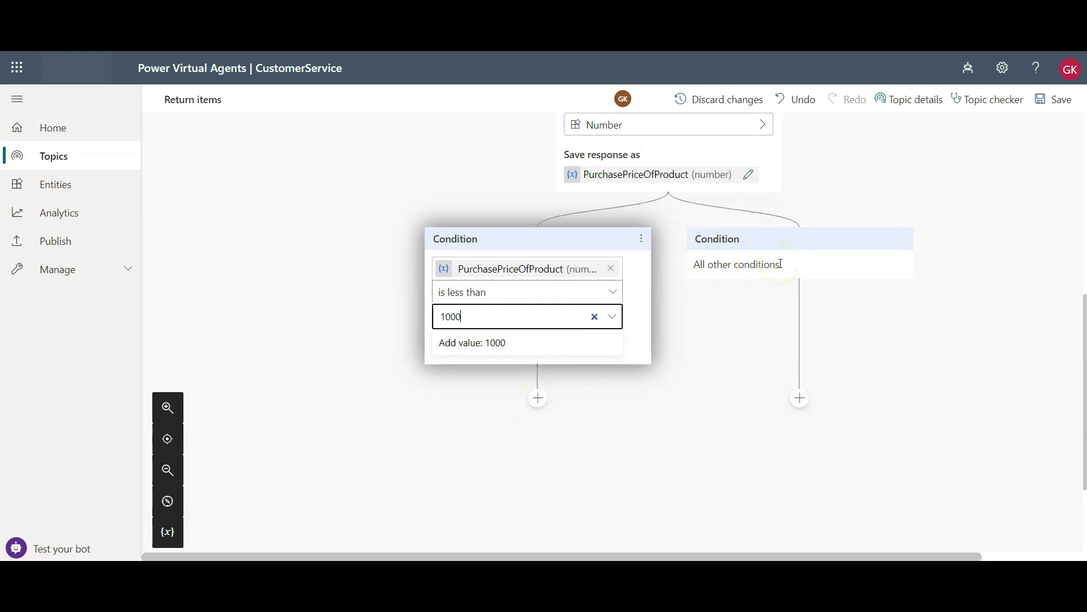
pyautogui.click(538, 398)
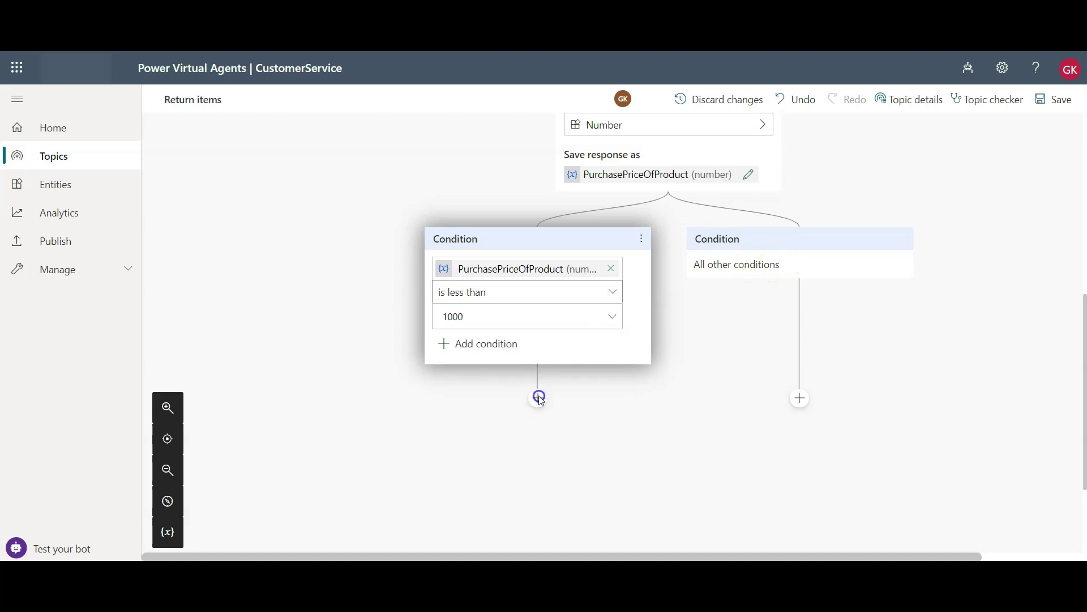
pyautogui.click(506, 465)
pyautogui.click(488, 442)
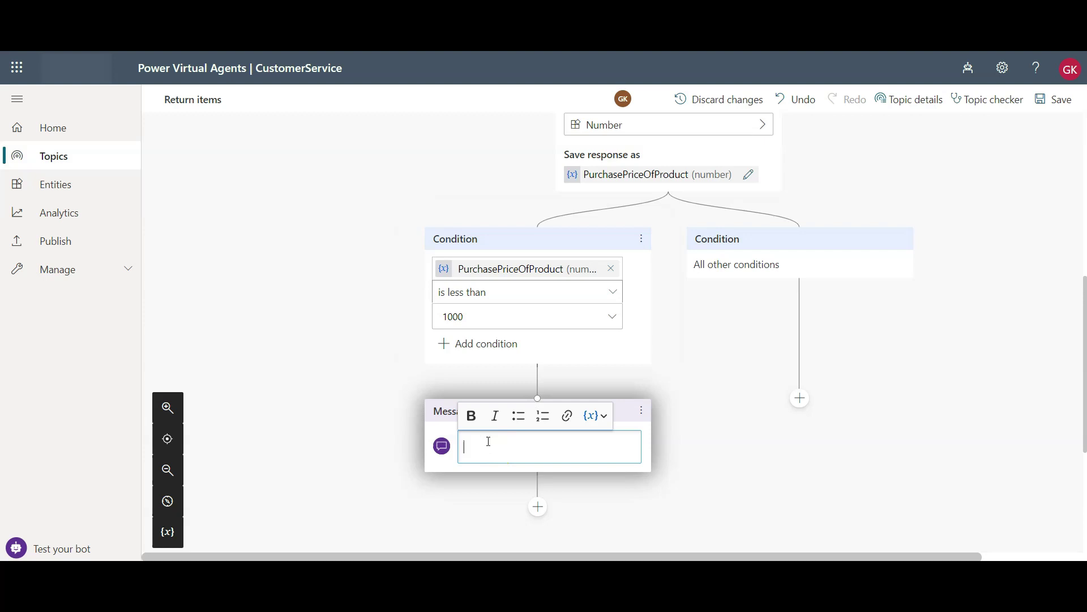
pyautogui.write('1234 Kings St, Melbourn')
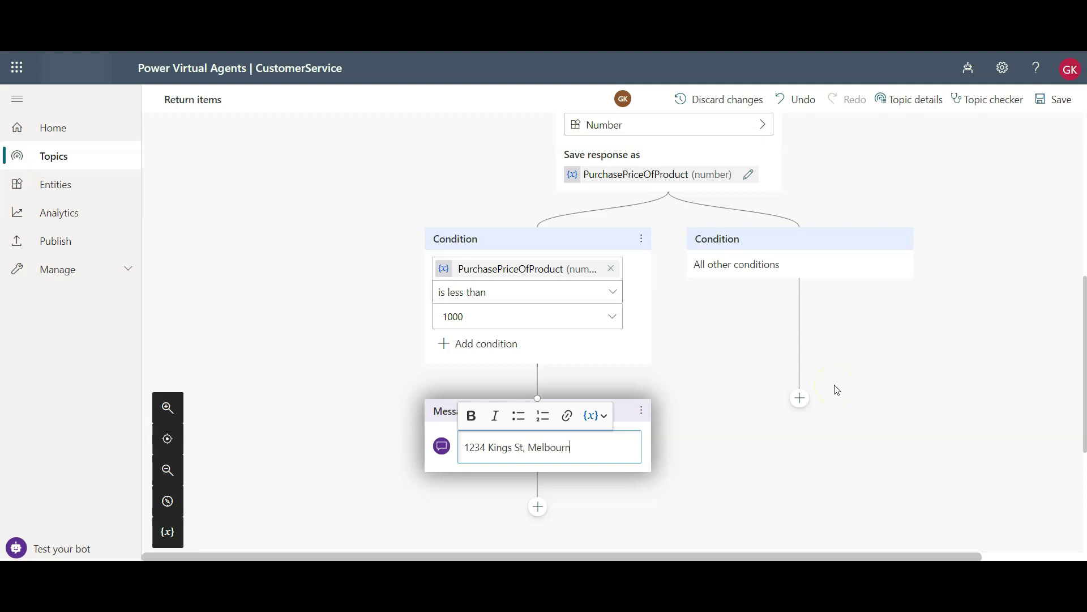
pyautogui.write('e VIC')
pyautogui.write(' 33')
pyautogui.write('000')
pyautogui.click(830, 419)
# Step: End the conversation with a survey after the return address message
pyautogui.scroll(-2, 831, 419)
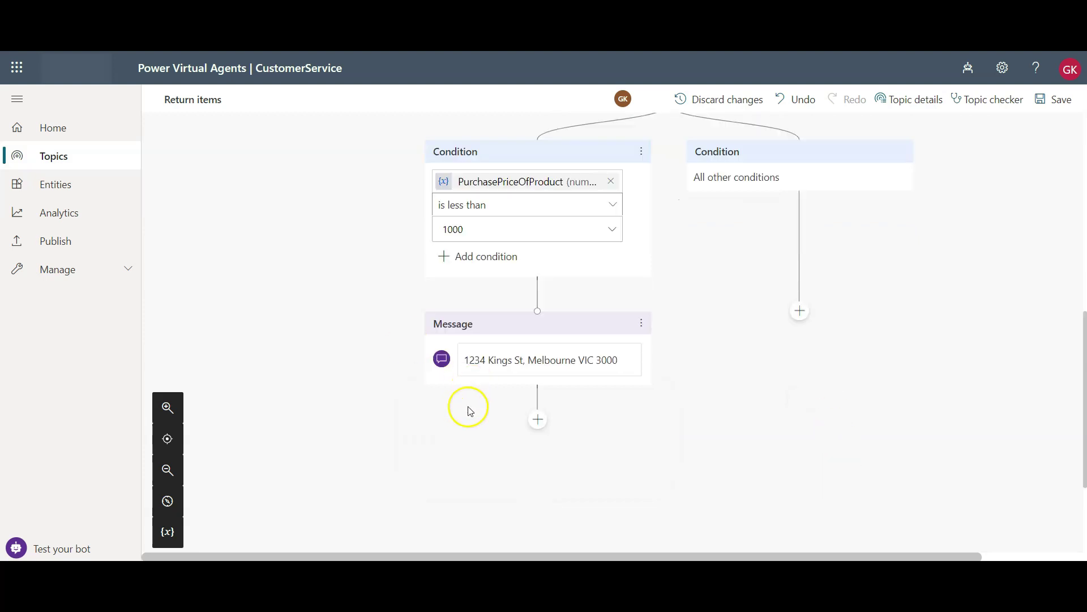
pyautogui.click(538, 422)
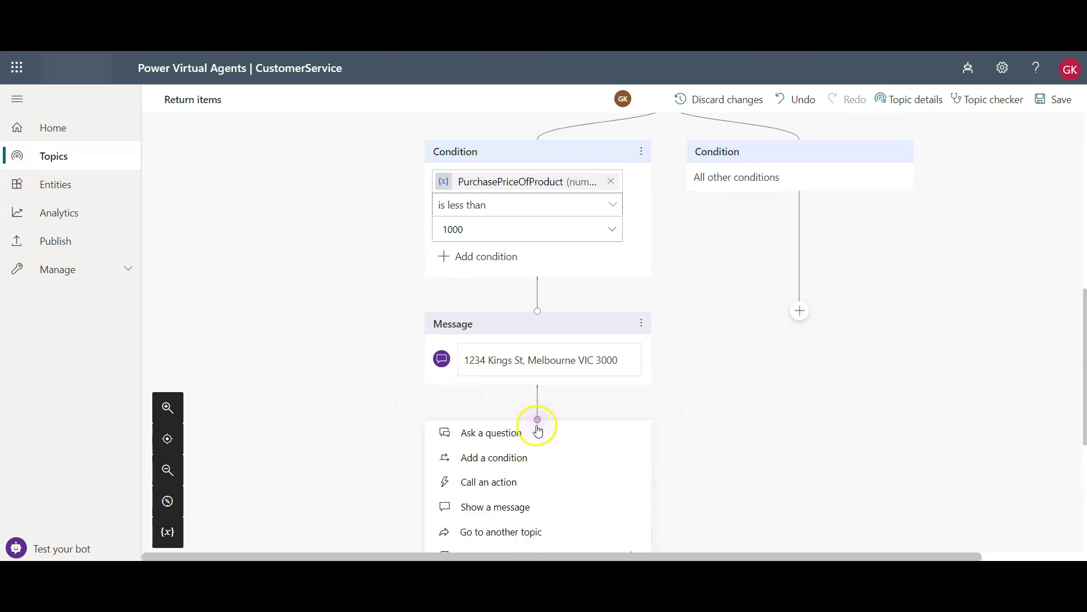
pyautogui.scroll(-3, 538, 425)
pyautogui.moveTo(530, 439)
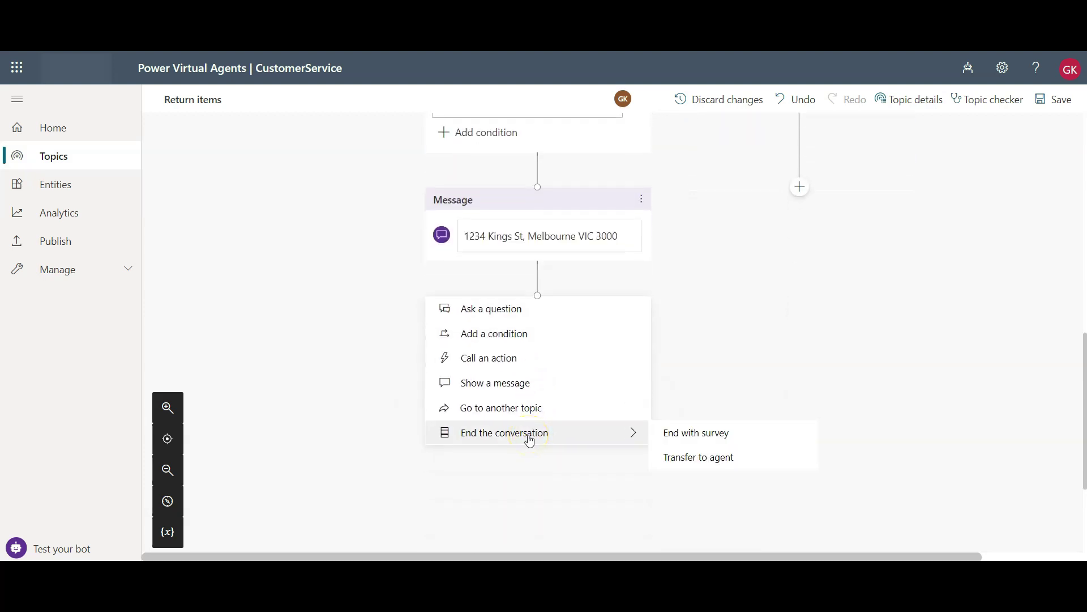
pyautogui.click(687, 439)
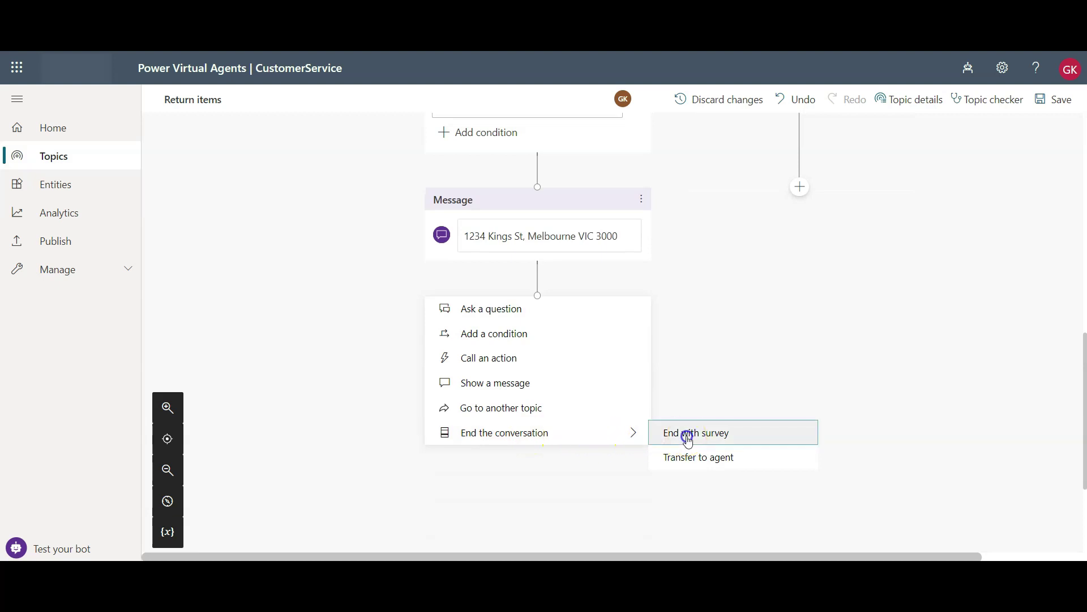
# Step: Add a message node under the All other conditions branch reading "Please bring your receipts to return in a local store"
pyautogui.scroll(3, 743, 253)
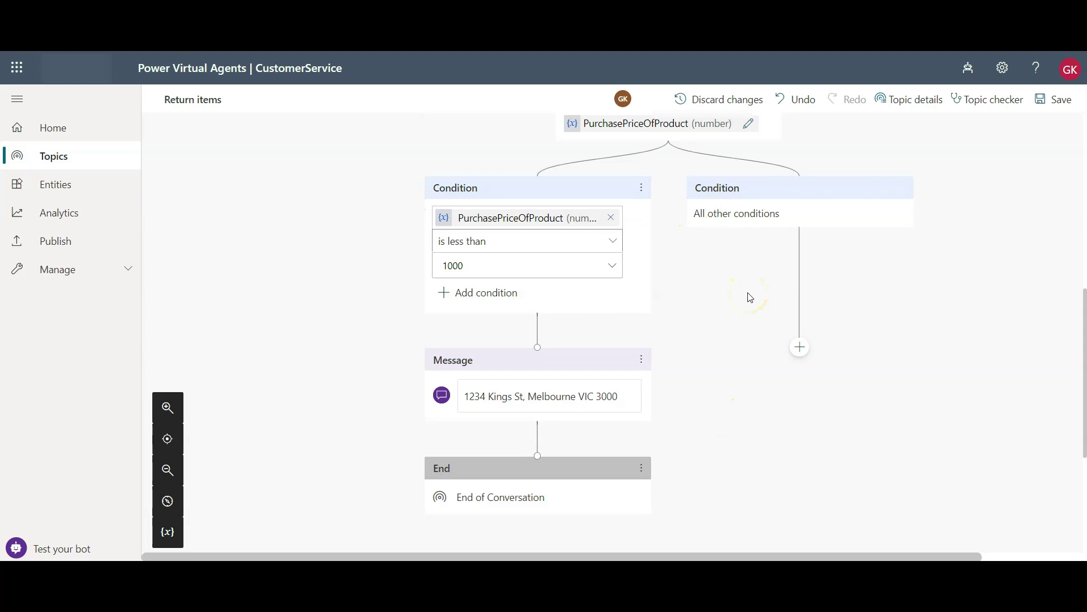
pyautogui.click(799, 346)
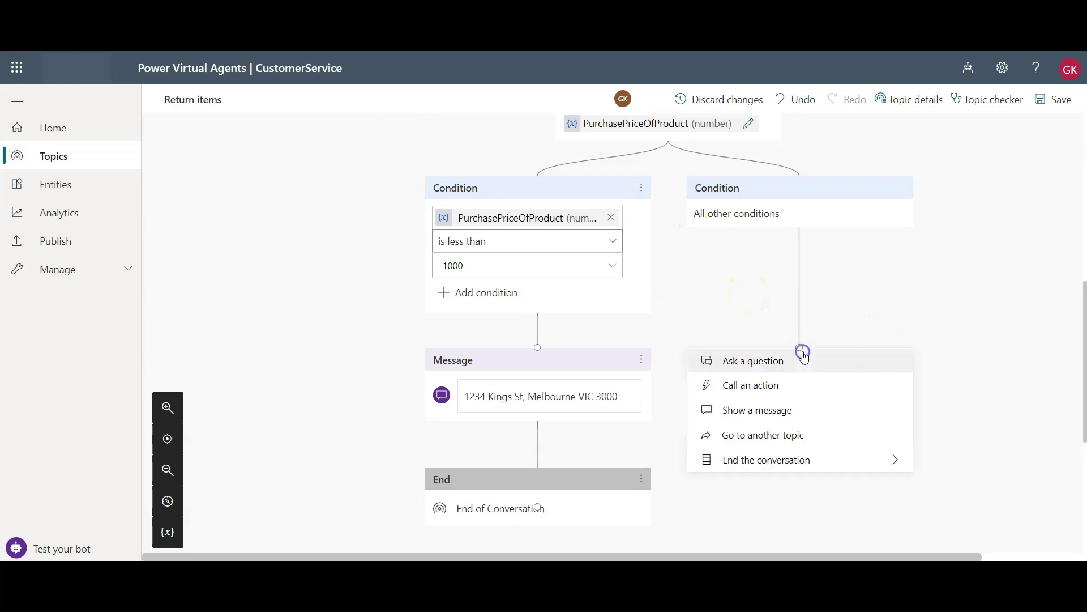
pyautogui.click(773, 413)
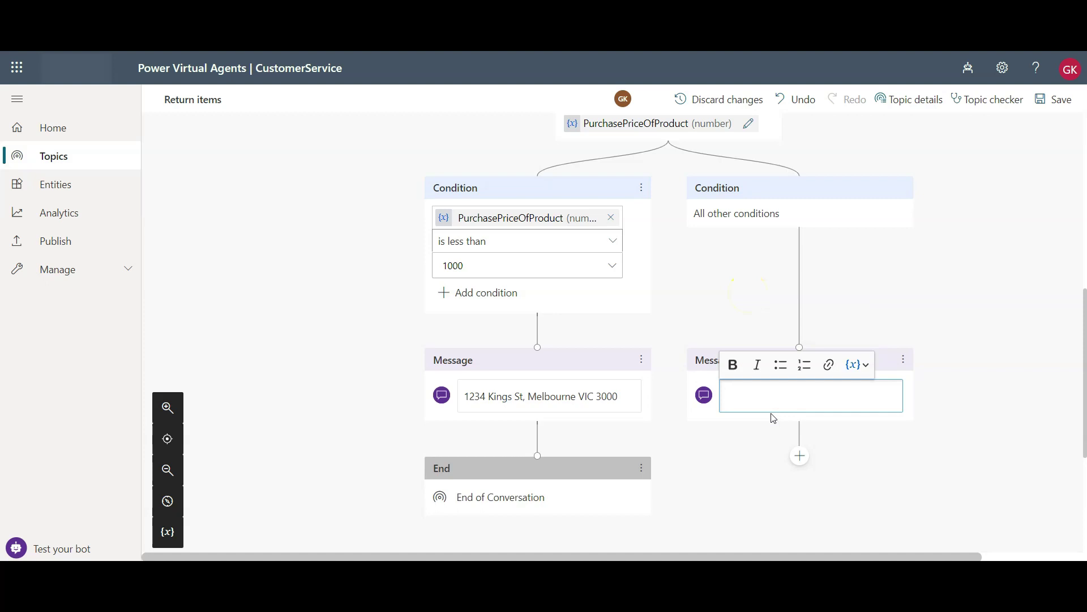
pyautogui.write('Please bri')
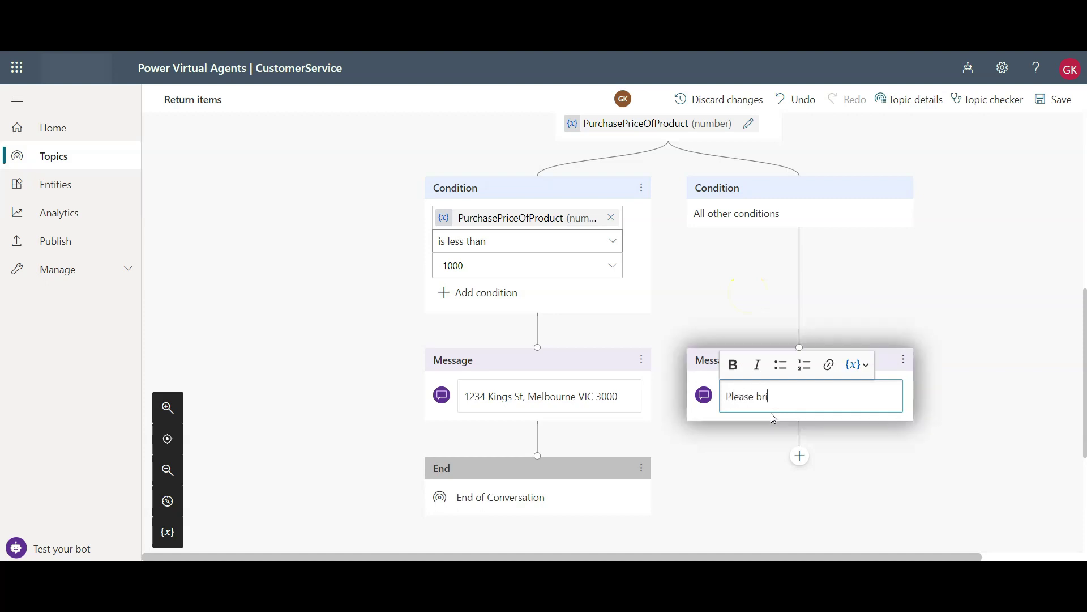
pyautogui.write('ng your receipts to return in a local')
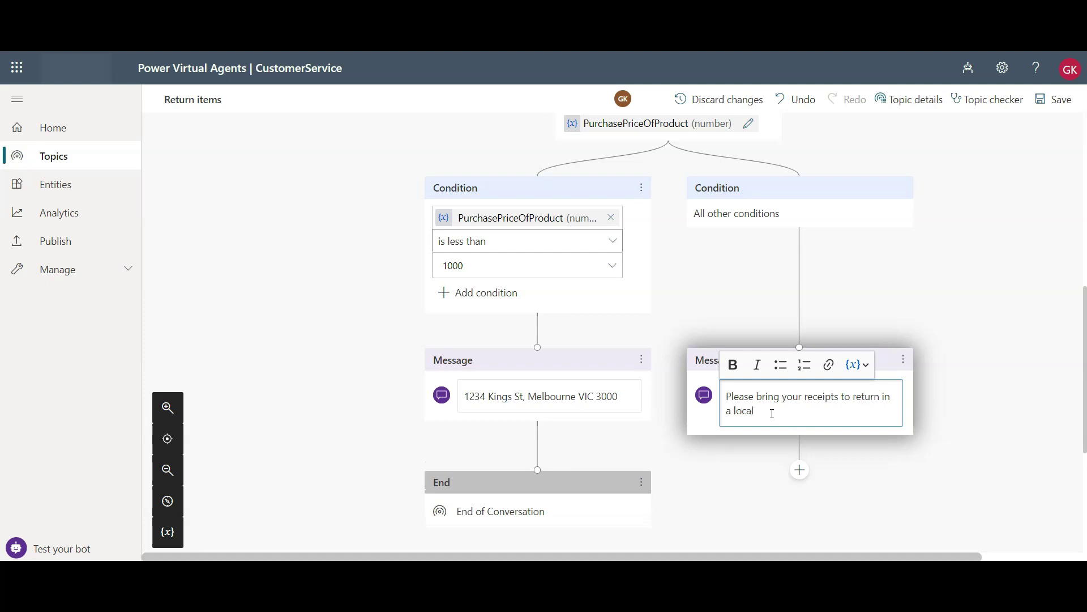
pyautogui.write(' store')
pyautogui.scroll(-2, 773, 413)
pyautogui.click(771, 369)
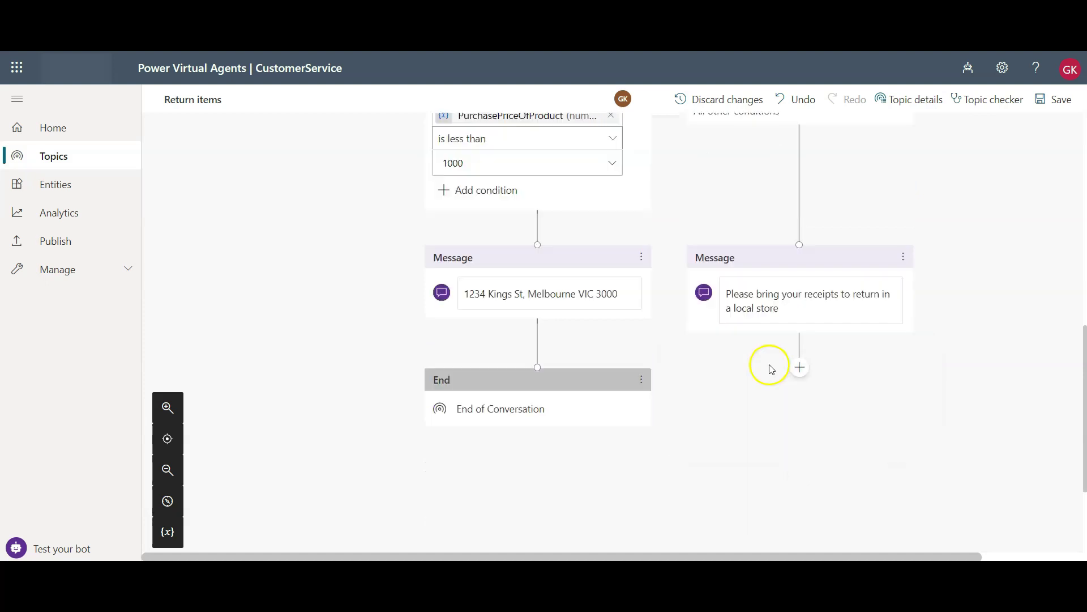
# Step: Add a question node after the receipts message asking "Do you know your nearest store"
pyautogui.click(803, 372)
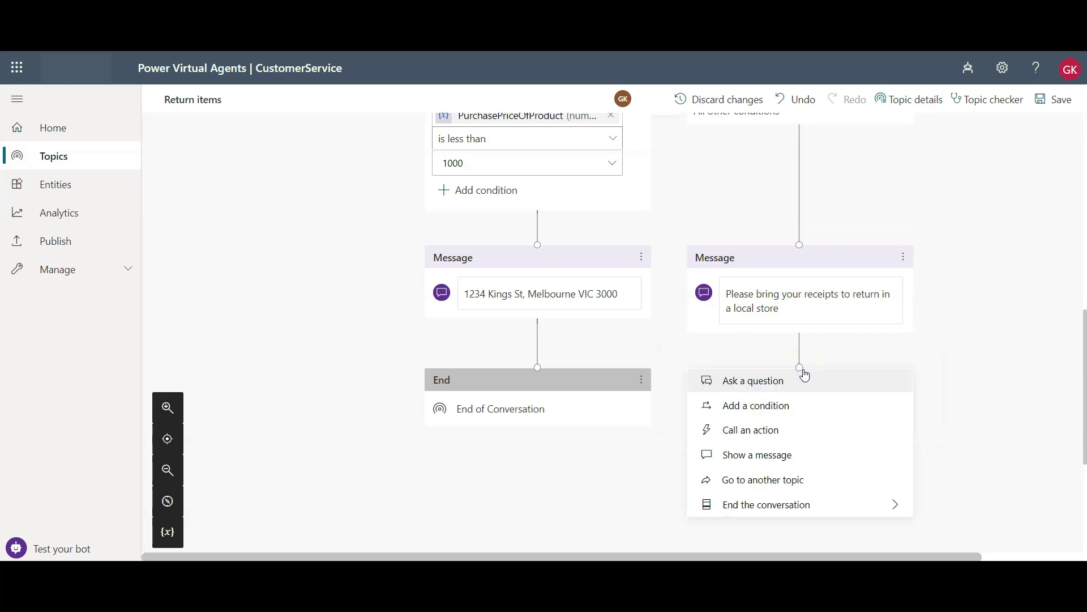
pyautogui.click(754, 381)
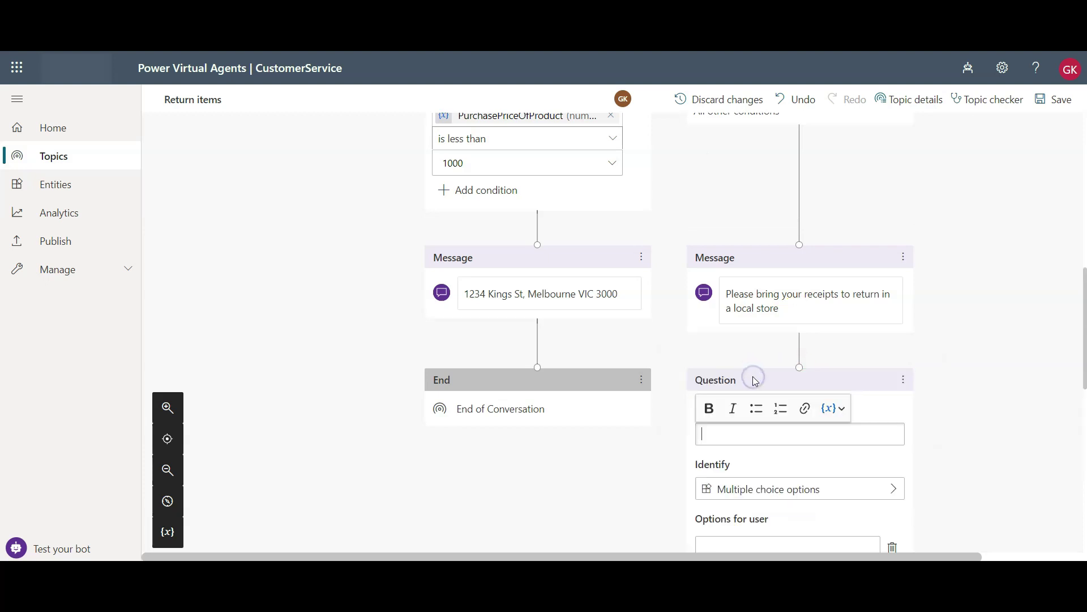
pyautogui.write('Do')
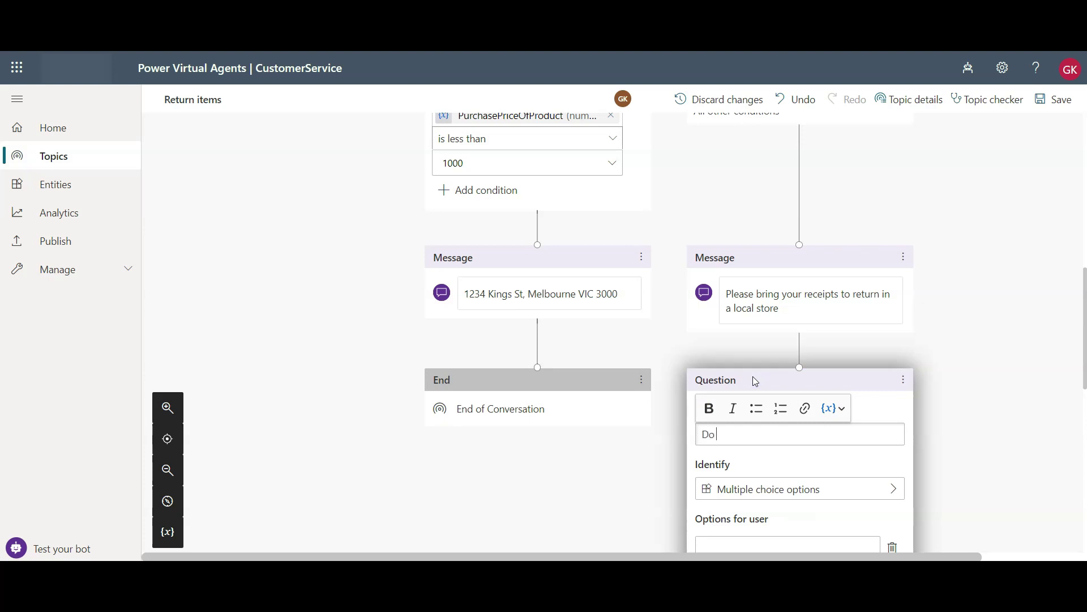
pyautogui.write(' you know your nearest store')
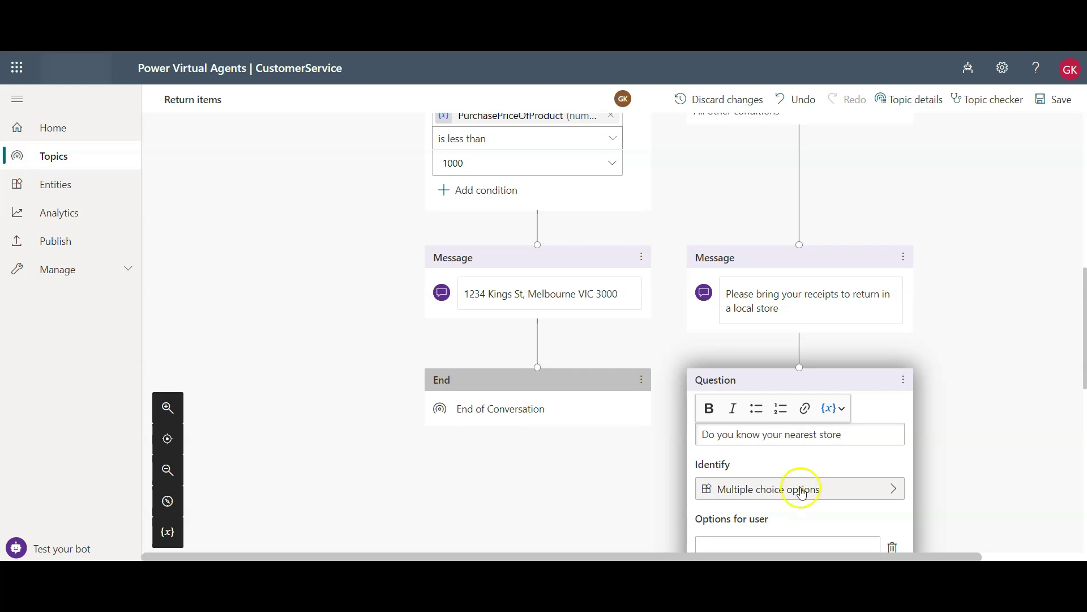
# Step: Set the nearest store question to identify the Boolean entity in the user's response
pyautogui.scroll(-3, 910, 464)
pyautogui.scroll(-3, 932, 452)
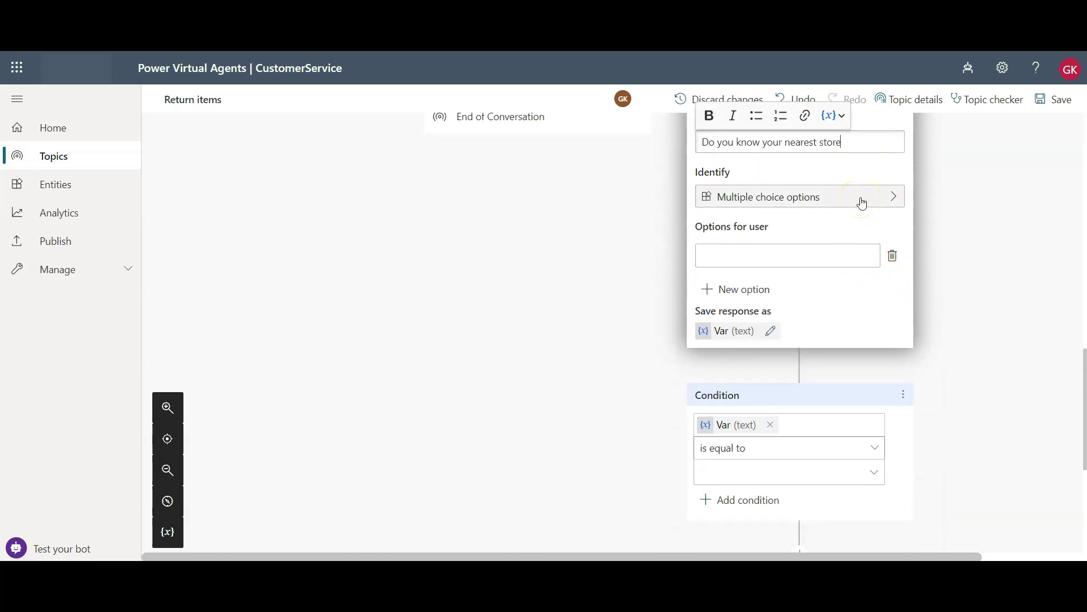
pyautogui.click(862, 203)
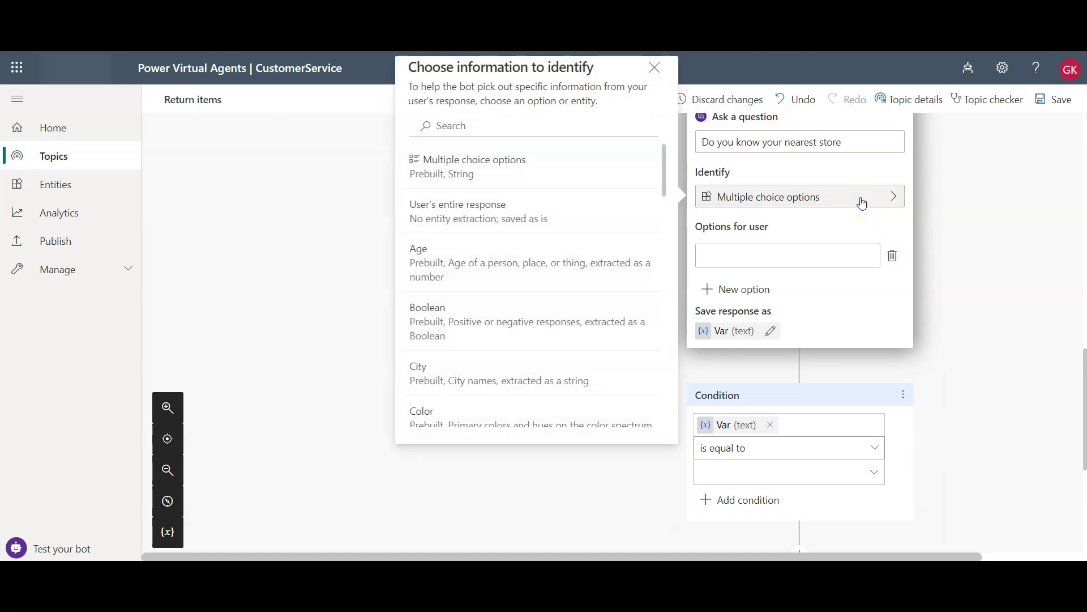
pyautogui.click(509, 313)
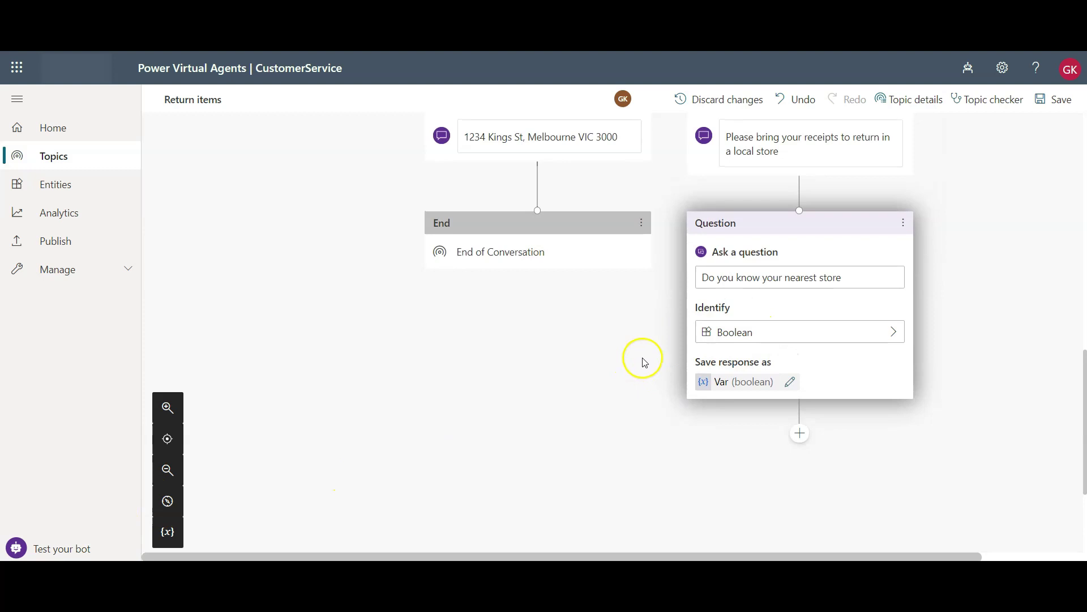
# Step: Rename the nearest store question's response variable to CustomerKnowsStoreLocation, save the topic and close the variable properties
pyautogui.click(790, 382)
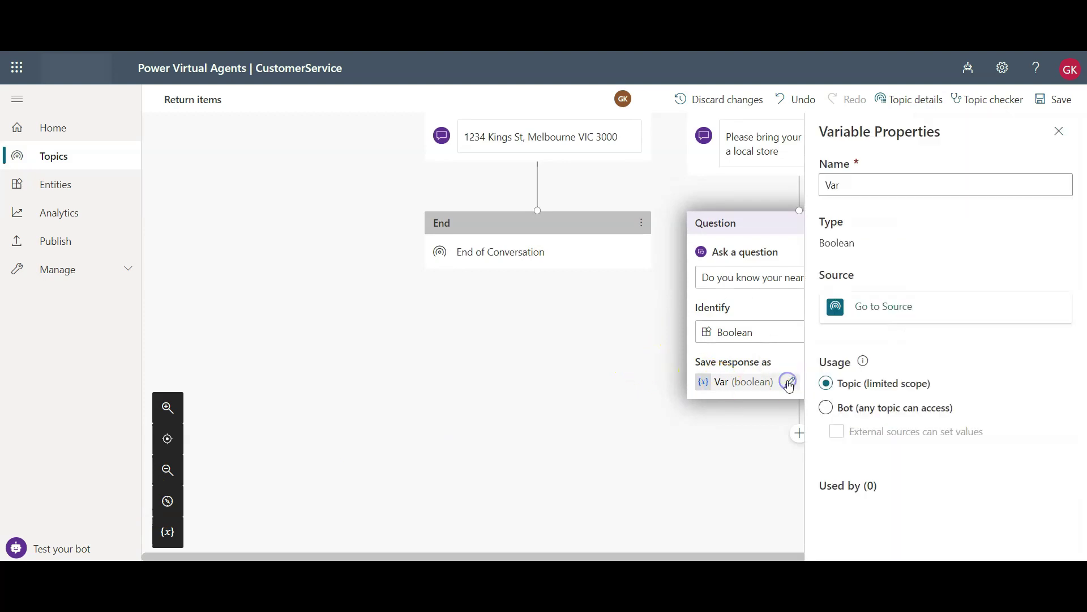
pyautogui.doubleClick(857, 182)
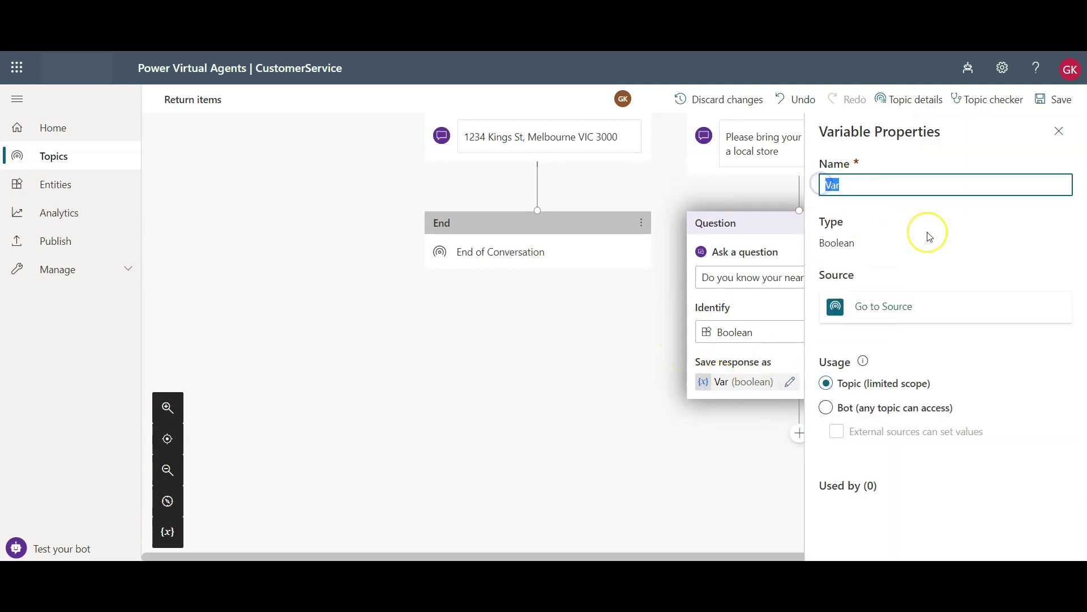
pyautogui.write('Customer')
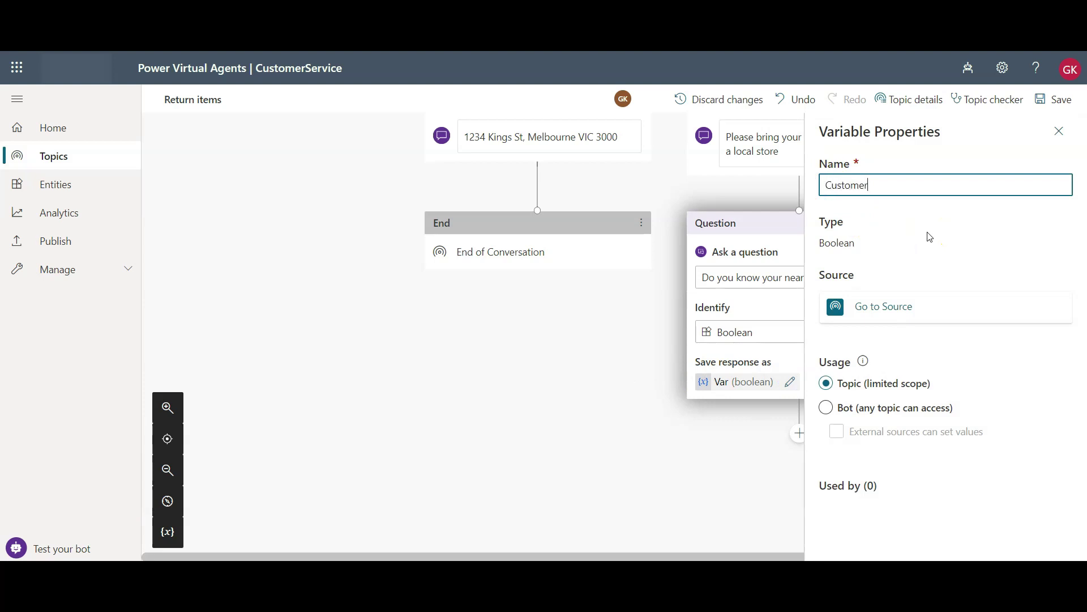
pyautogui.write('Kno')
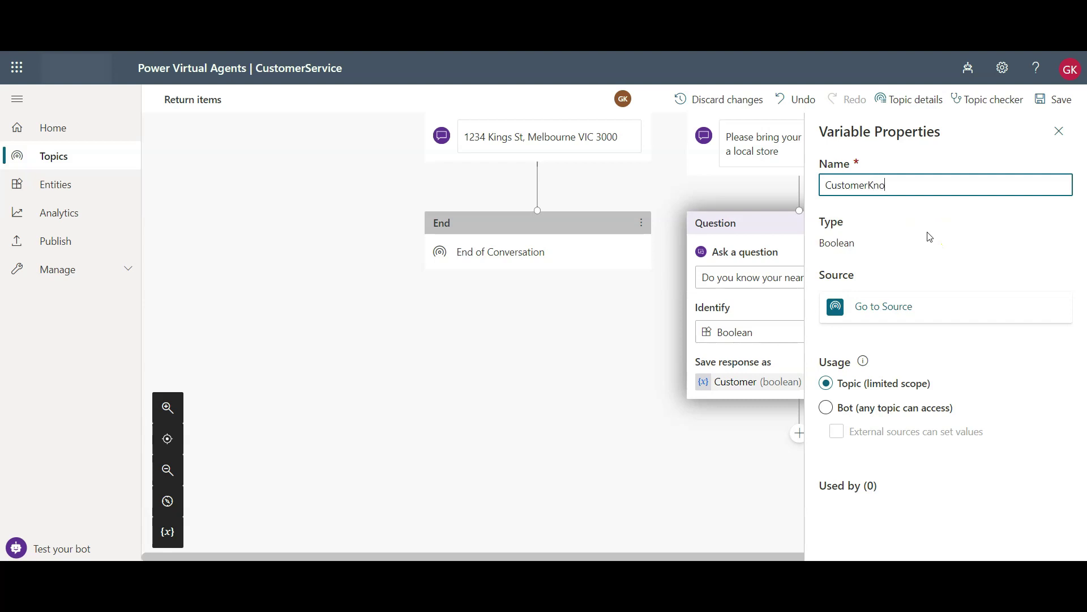
pyautogui.write('wsStoreLocation')
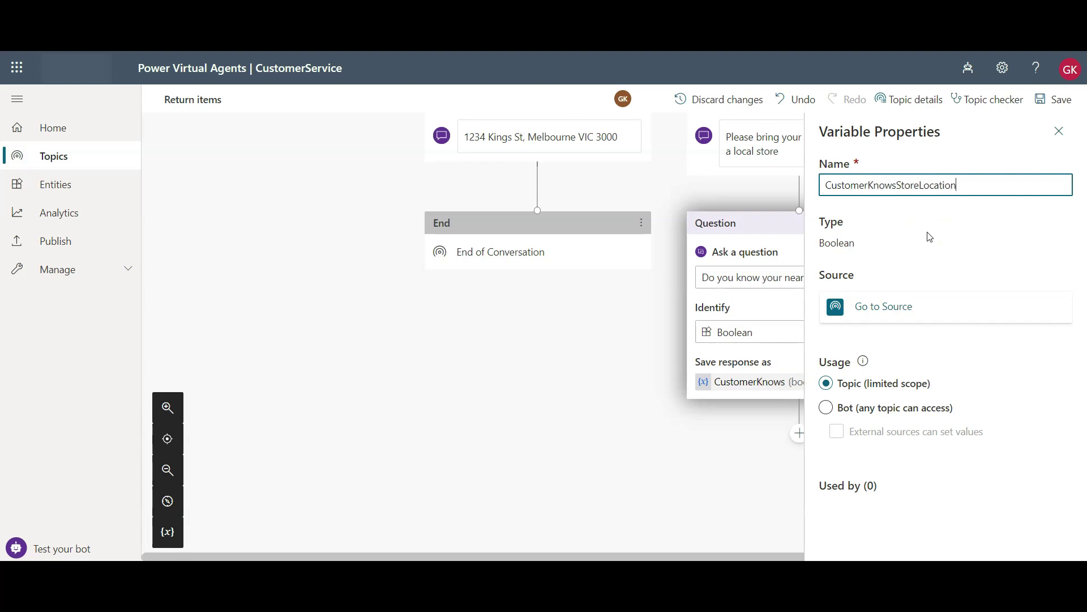
pyautogui.click(888, 209)
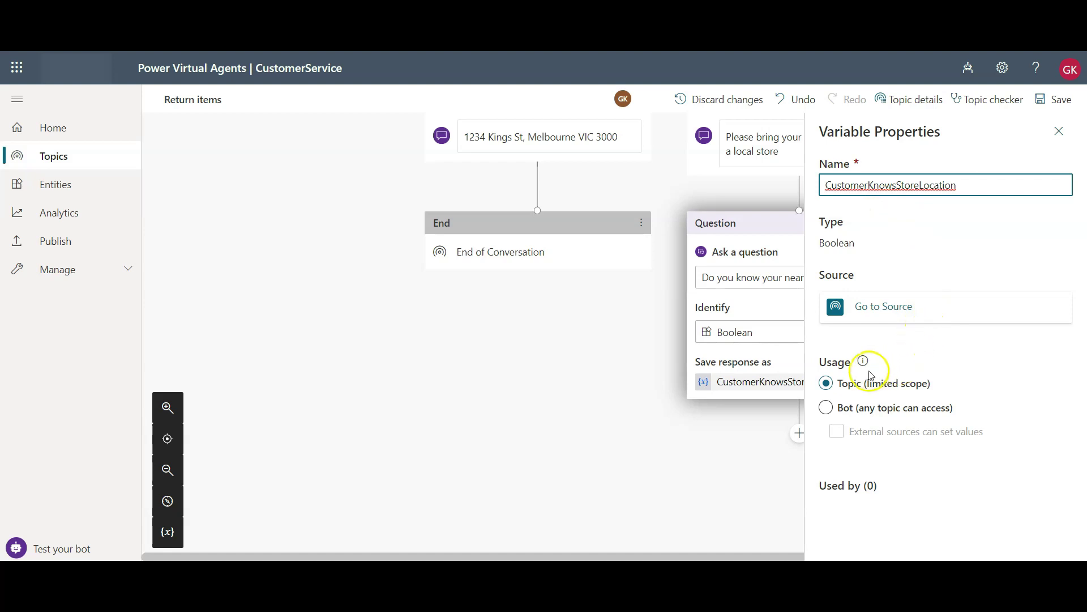
pyautogui.click(1057, 102)
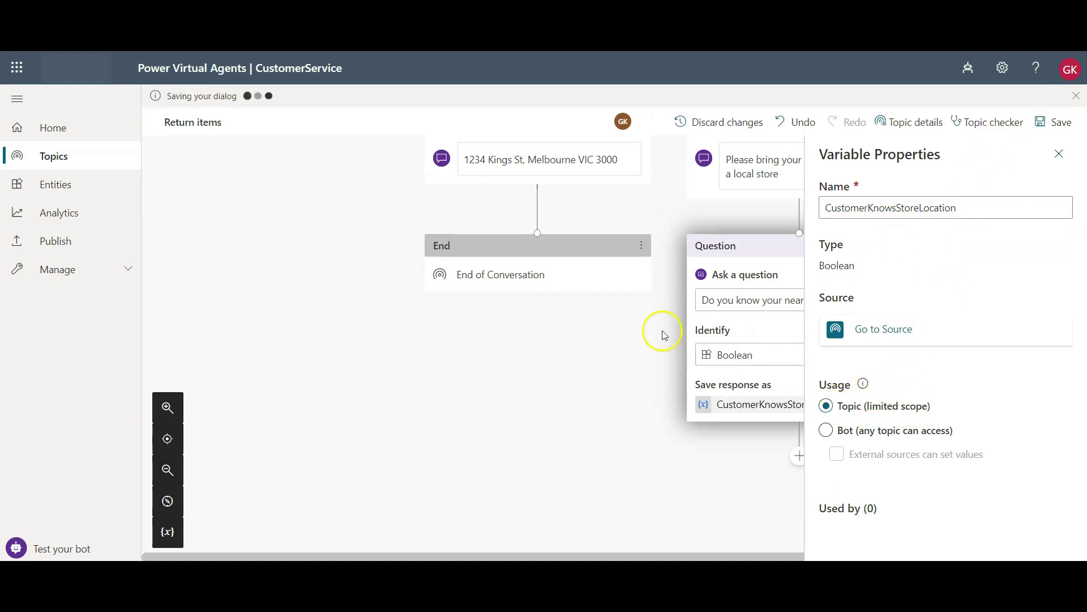
pyautogui.click(1058, 131)
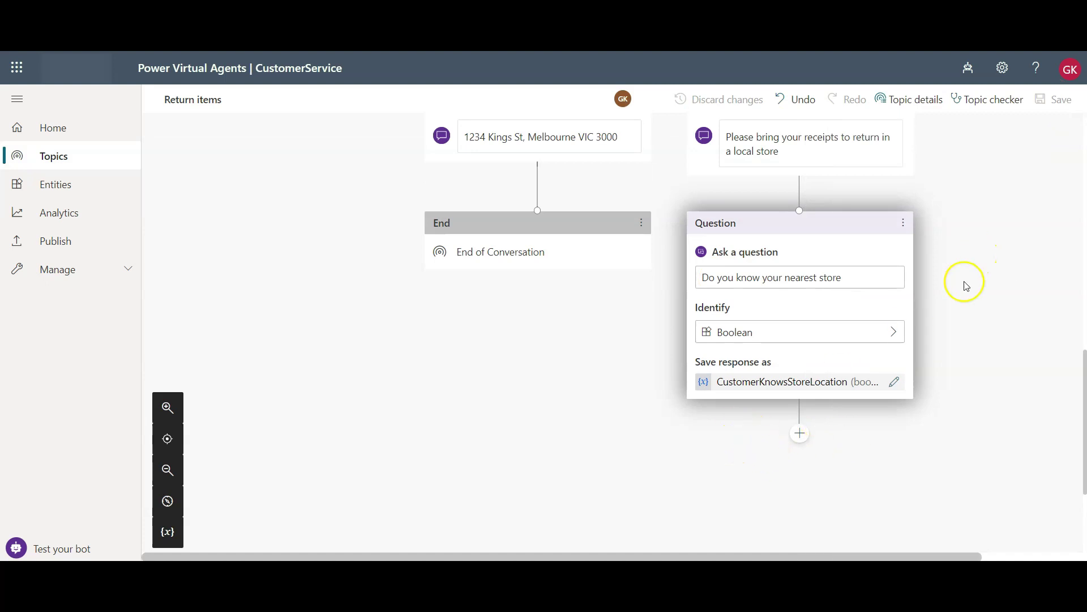
# Step: Add a condition after the nearest store question that checks whether CustomerKnowsStoreLocation is equal to True
pyautogui.scroll(-1, 905, 464)
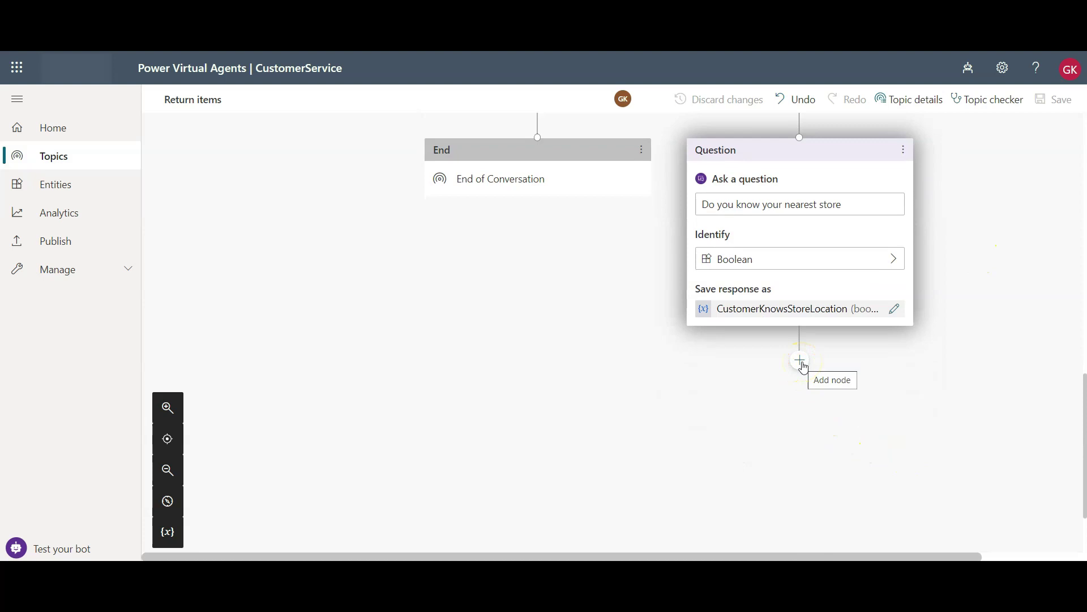
pyautogui.click(803, 362)
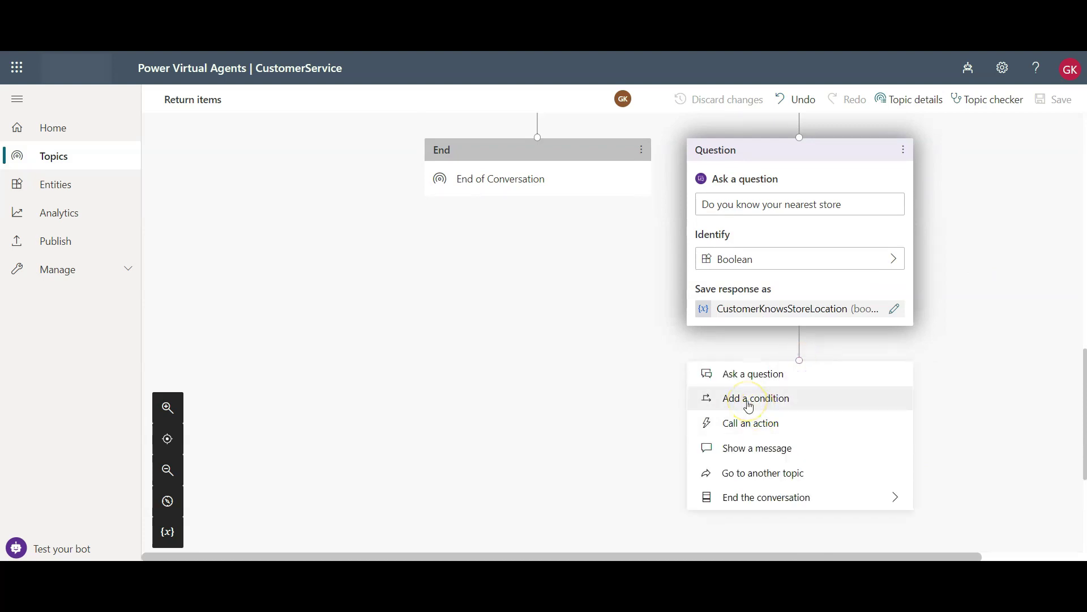
pyautogui.click(749, 400)
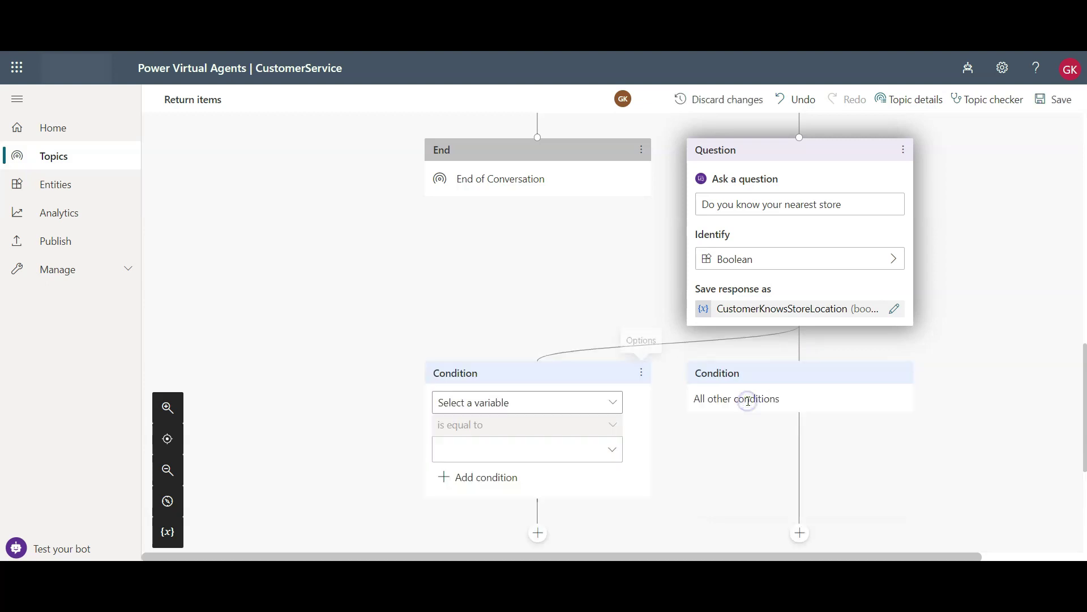
pyautogui.click(522, 401)
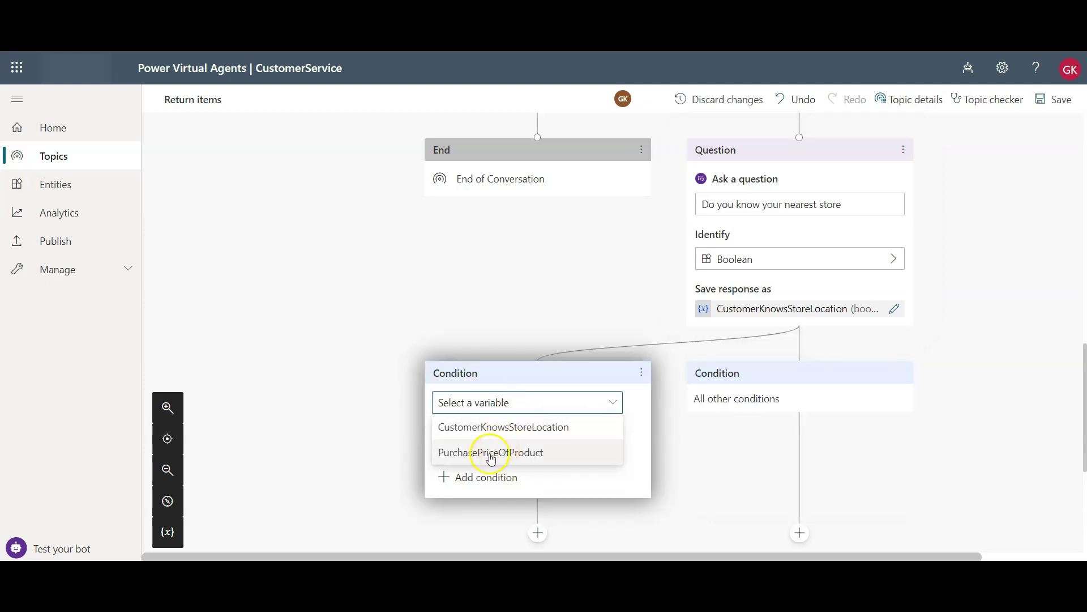
pyautogui.click(486, 428)
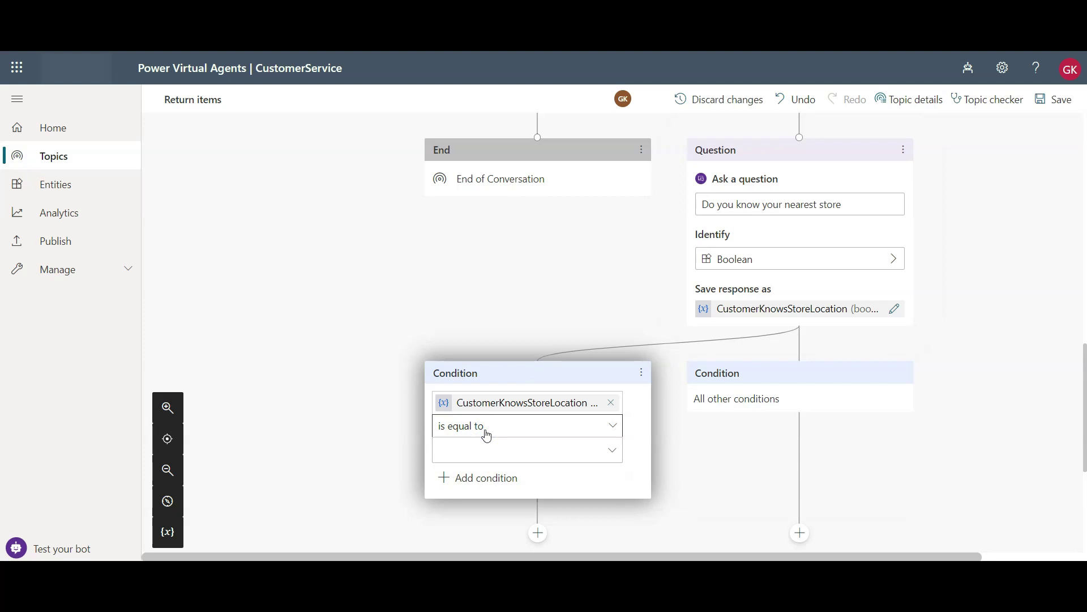
pyautogui.scroll(-4, 397, 428)
pyautogui.click(606, 252)
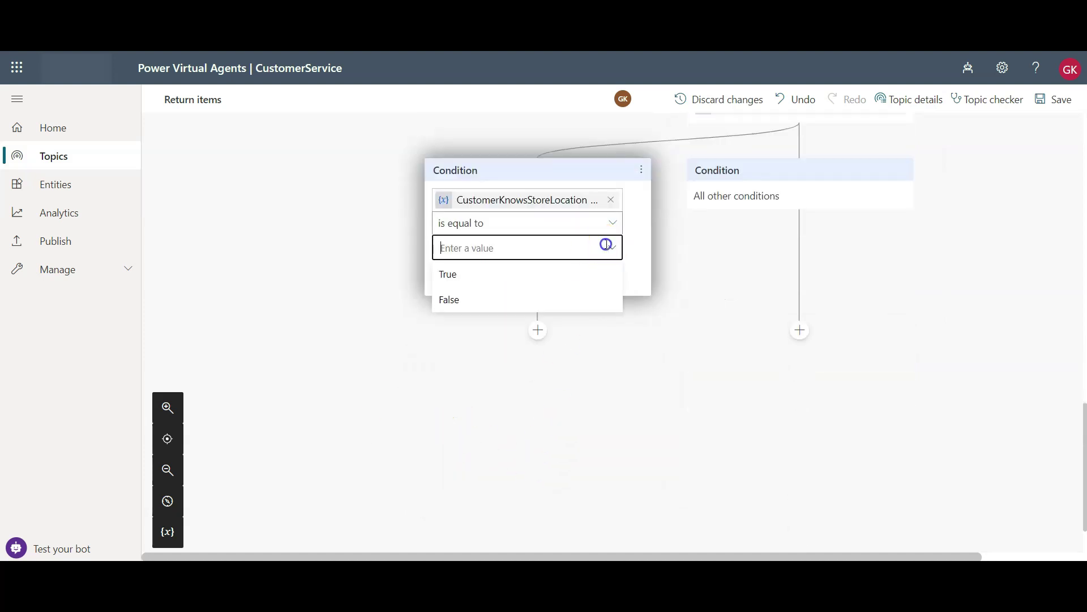
pyautogui.click(529, 274)
# Step: End the conversation with a survey under the branch where CustomerKnowsStoreLocation is True
pyautogui.click(537, 329)
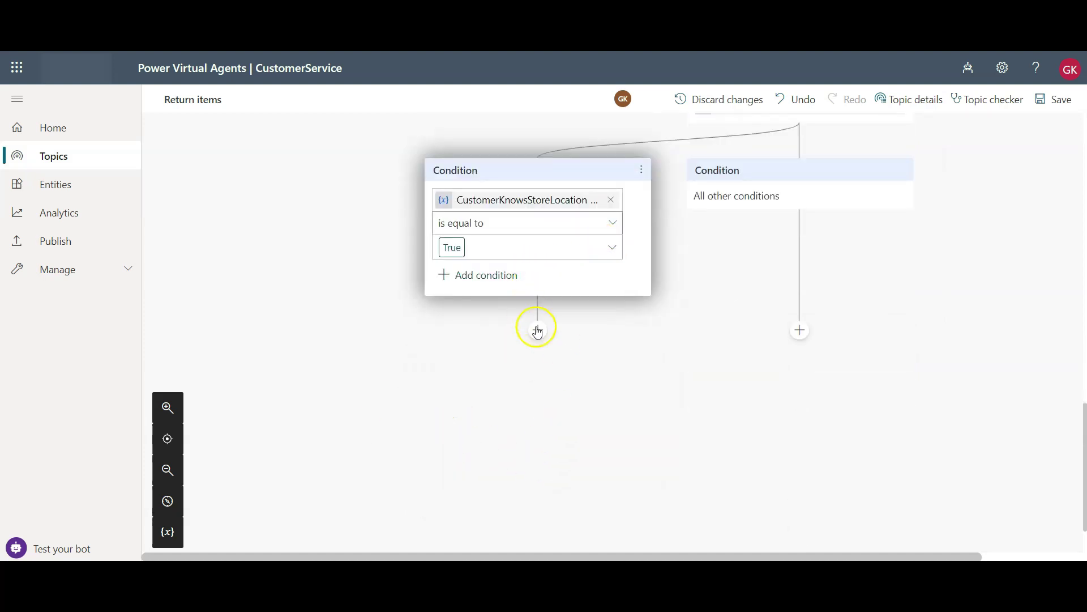
pyautogui.click(537, 330)
pyautogui.click(541, 446)
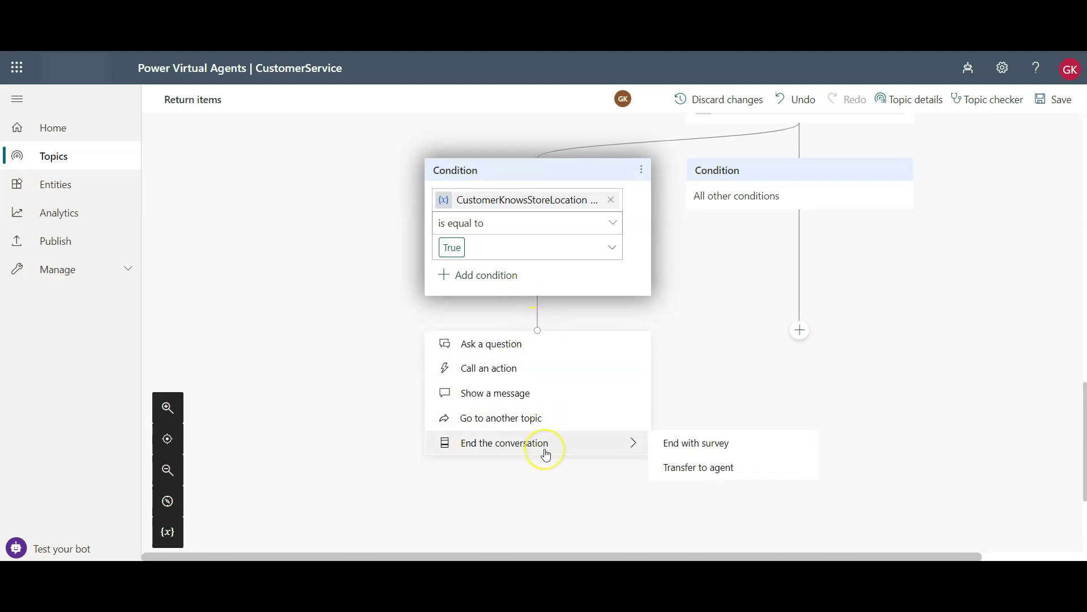
pyautogui.click(673, 445)
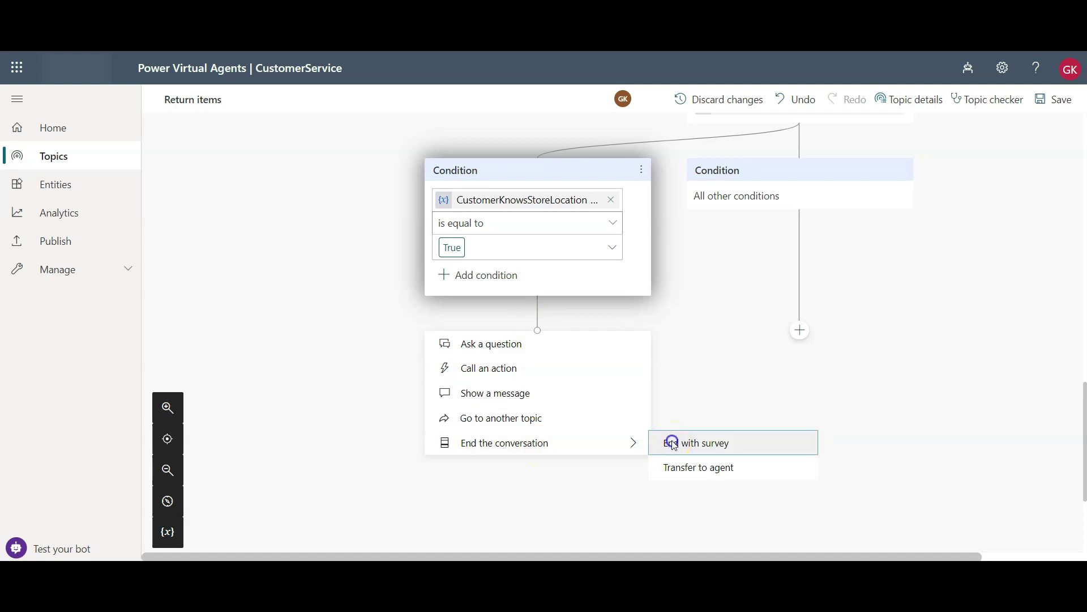
pyautogui.scroll(2, 796, 299)
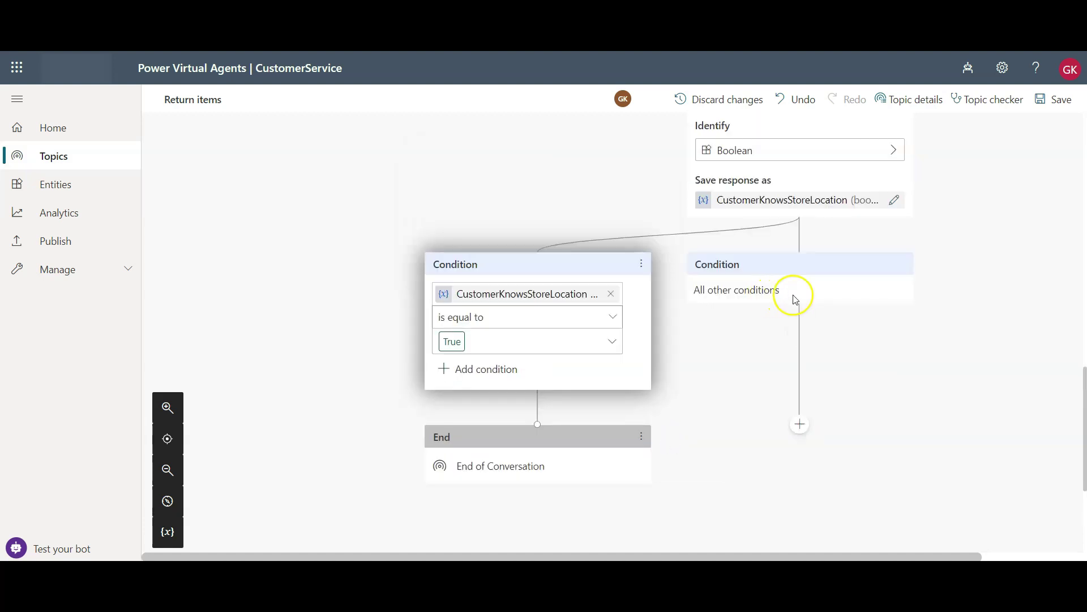
pyautogui.moveTo(775, 290); pyautogui.dragTo(696, 292)
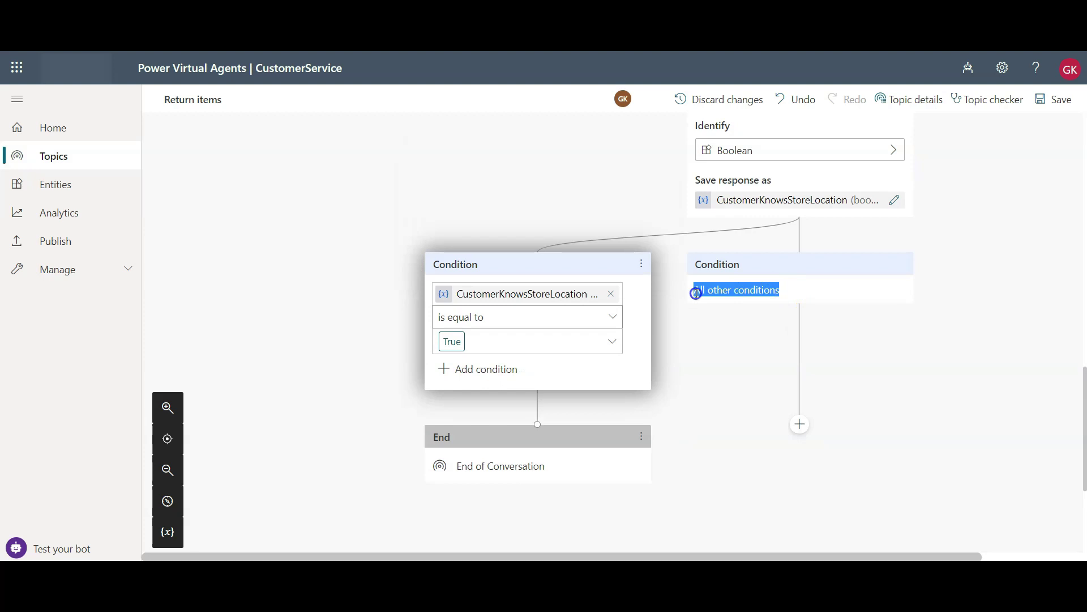
pyautogui.click(790, 291)
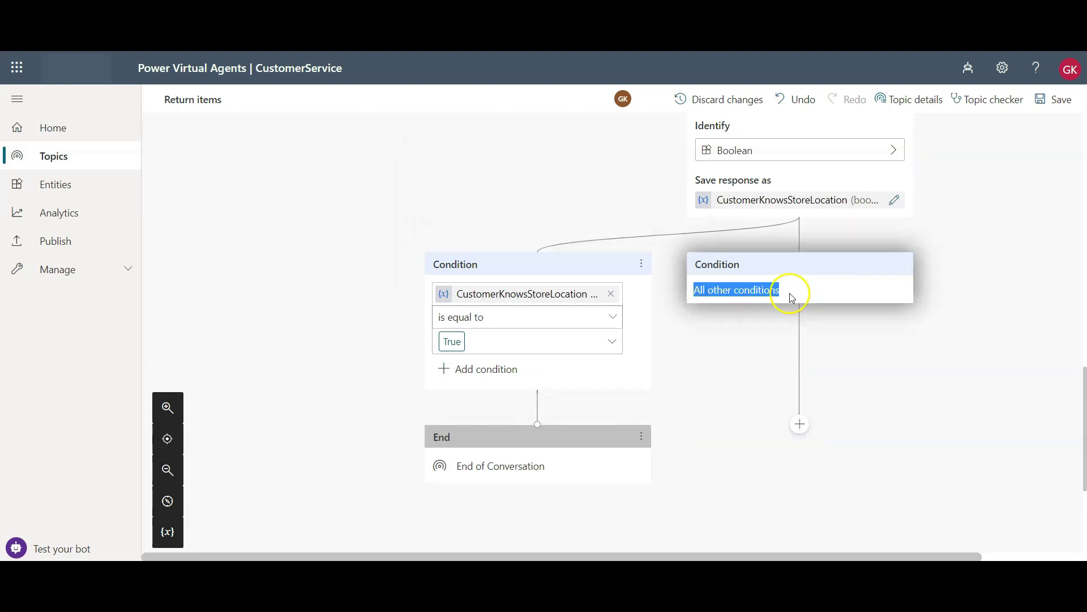
pyautogui.click(759, 342)
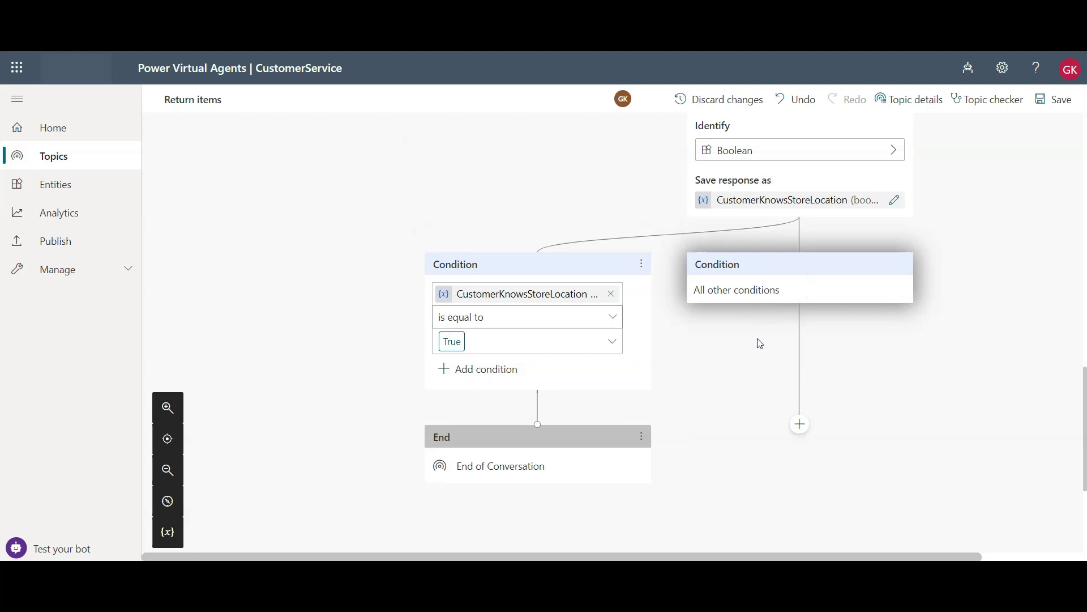
pyautogui.click(800, 296)
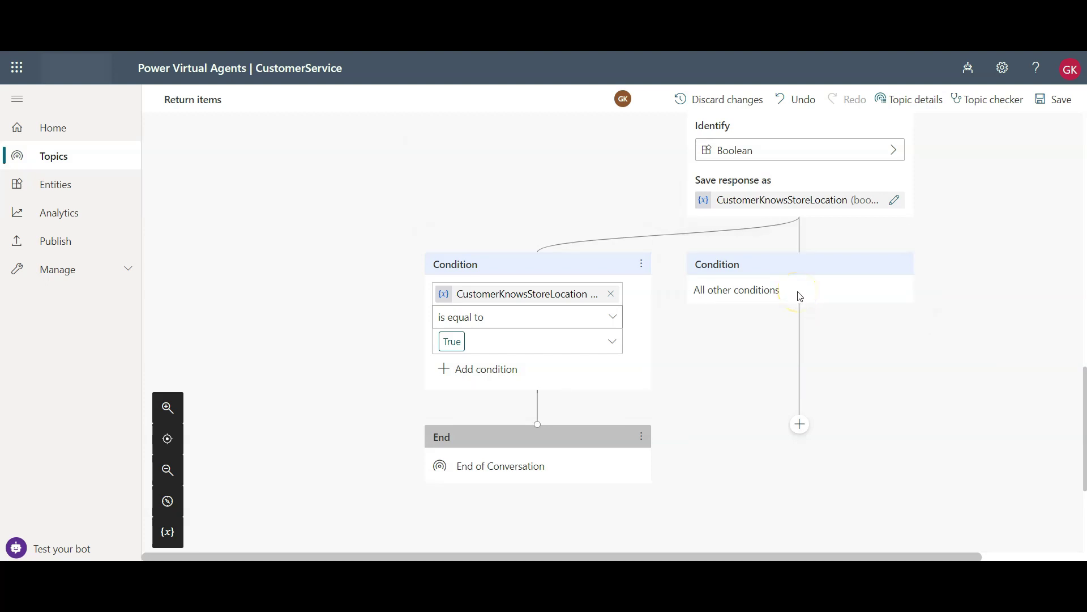
pyautogui.click(724, 337)
# Step: Redirect the All other conditions branch of the nearest store question to the "Stores near me" topic and save the topic
pyautogui.scroll(-4, 724, 337)
pyautogui.click(744, 344)
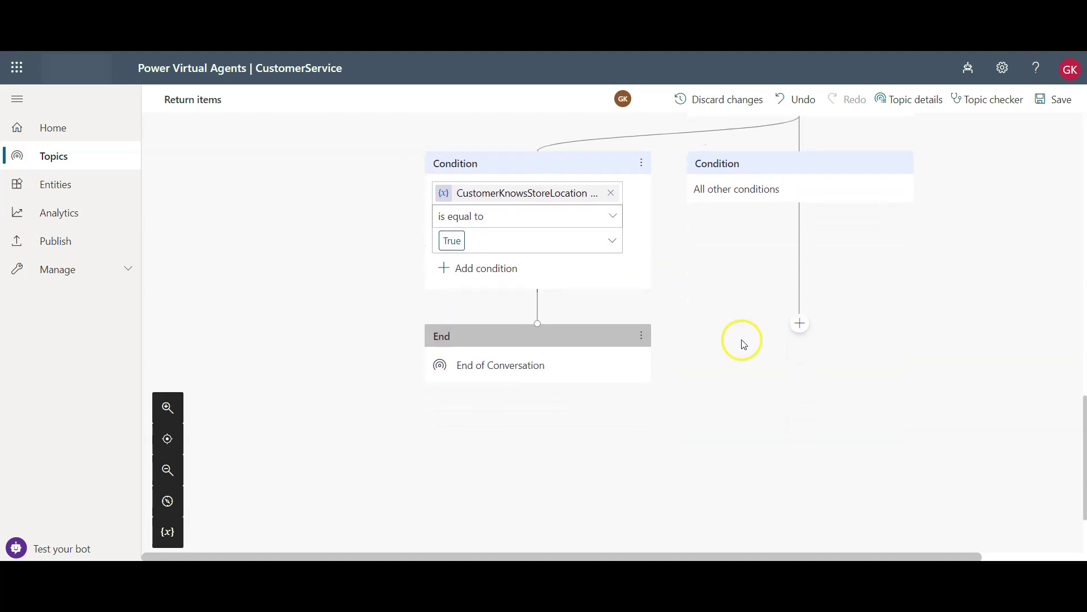
pyautogui.click(799, 324)
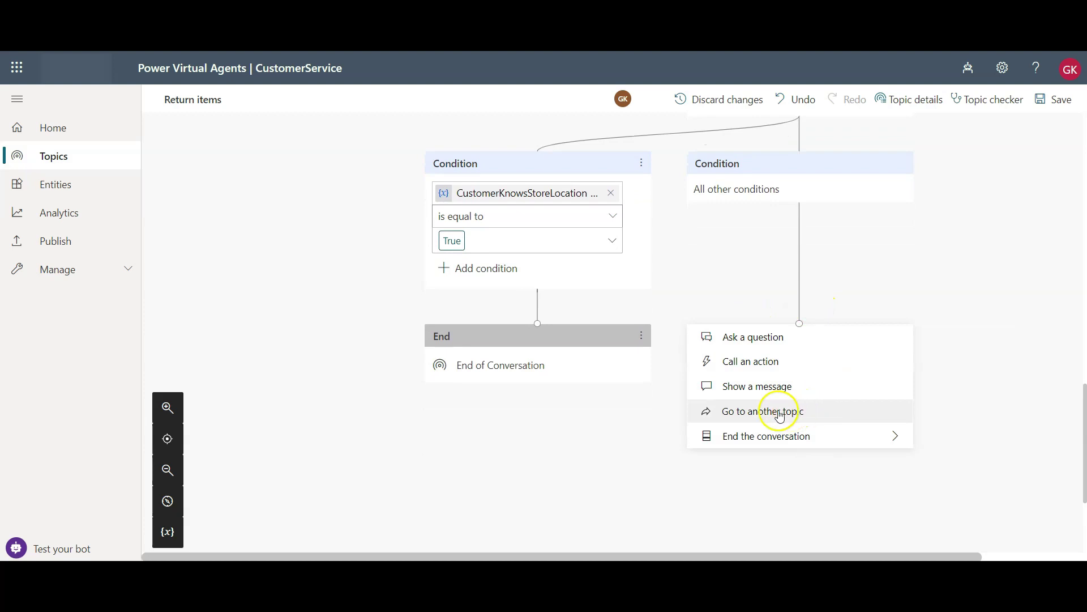
pyautogui.click(810, 413)
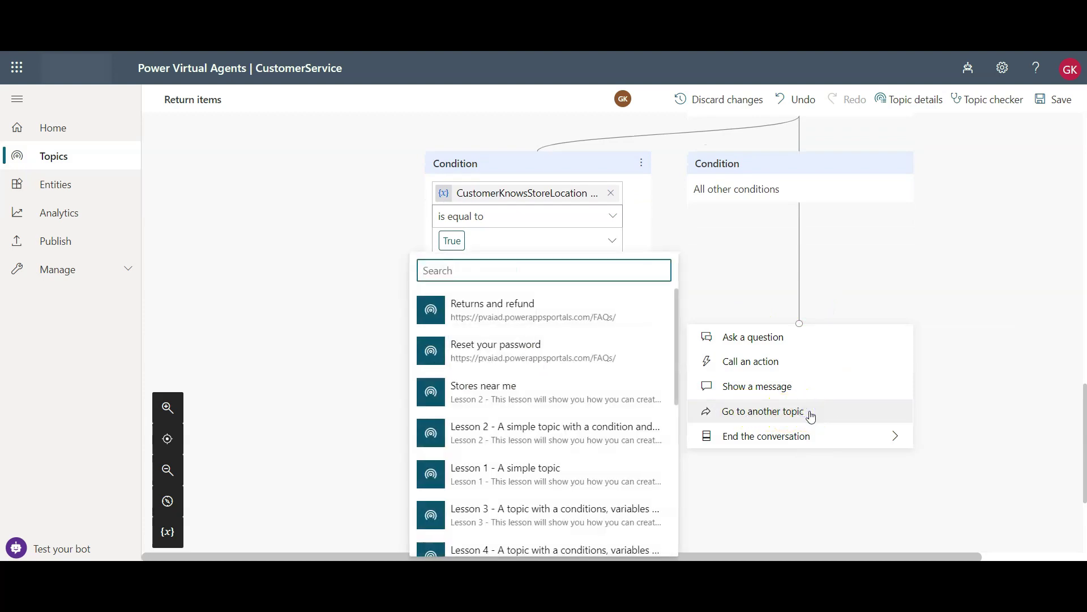
pyautogui.click(498, 395)
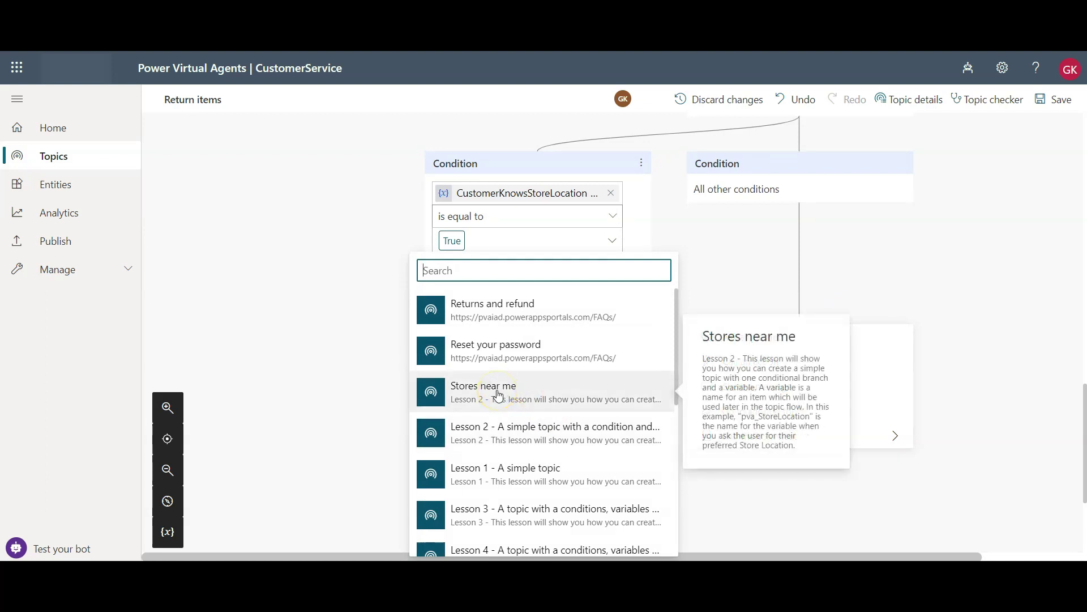
pyautogui.click(498, 394)
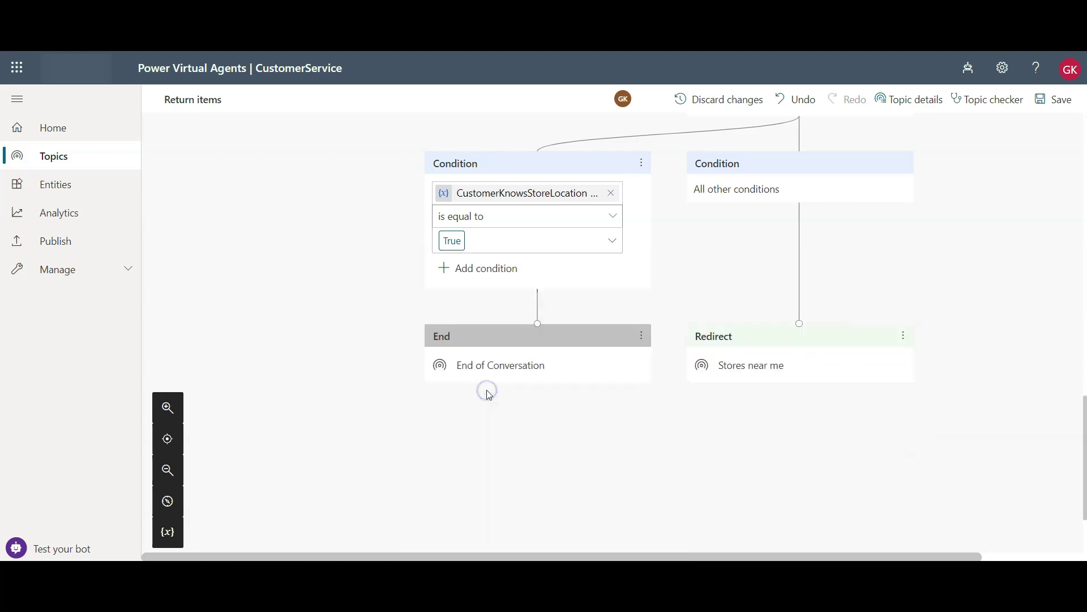
pyautogui.click(1055, 99)
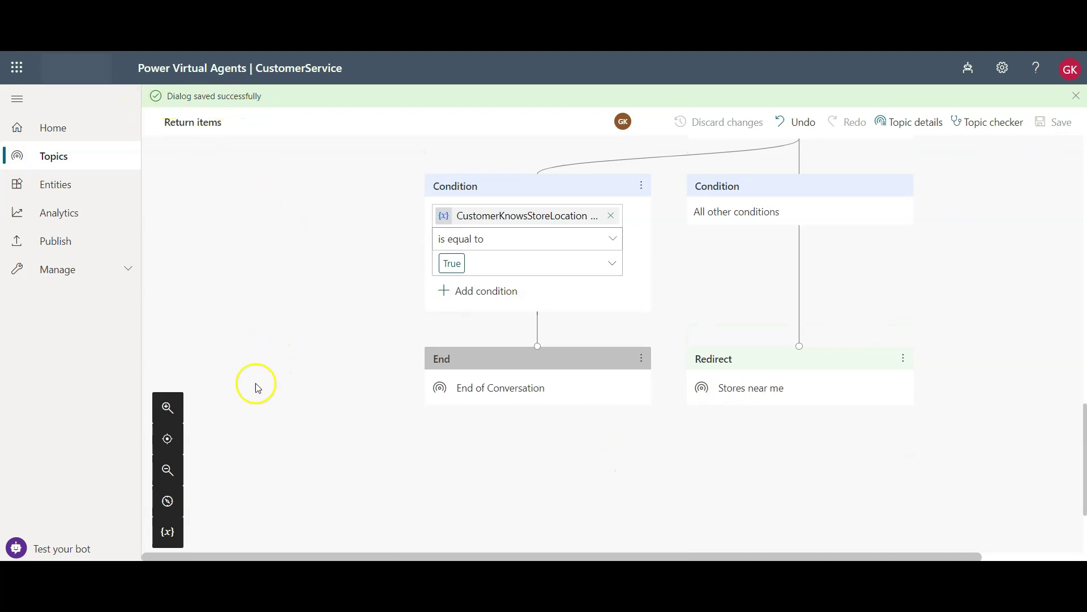
# Step: Open the test bot, turn on tracking between topics and send the message "how to return a product"
pyautogui.click(51, 550)
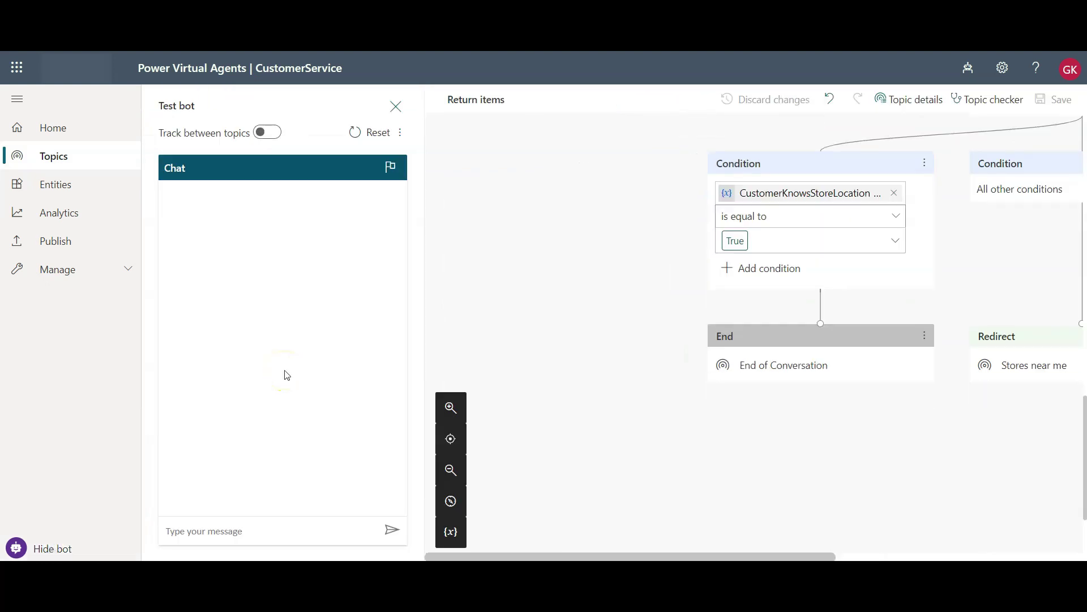
pyautogui.click(274, 529)
pyautogui.write('how to return a product')
pyautogui.click(244, 255)
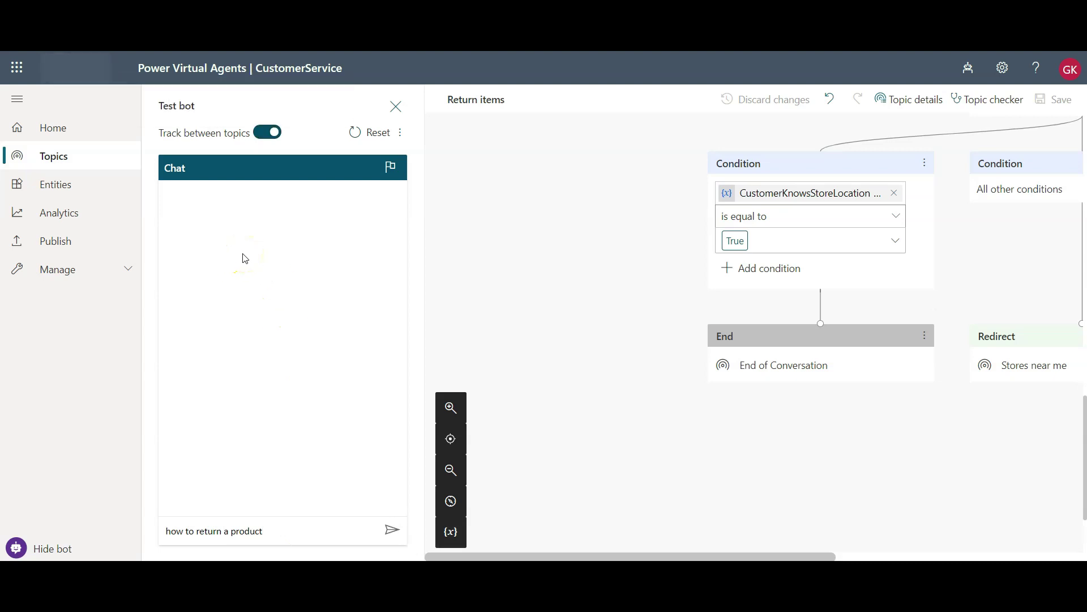
pyautogui.click(392, 529)
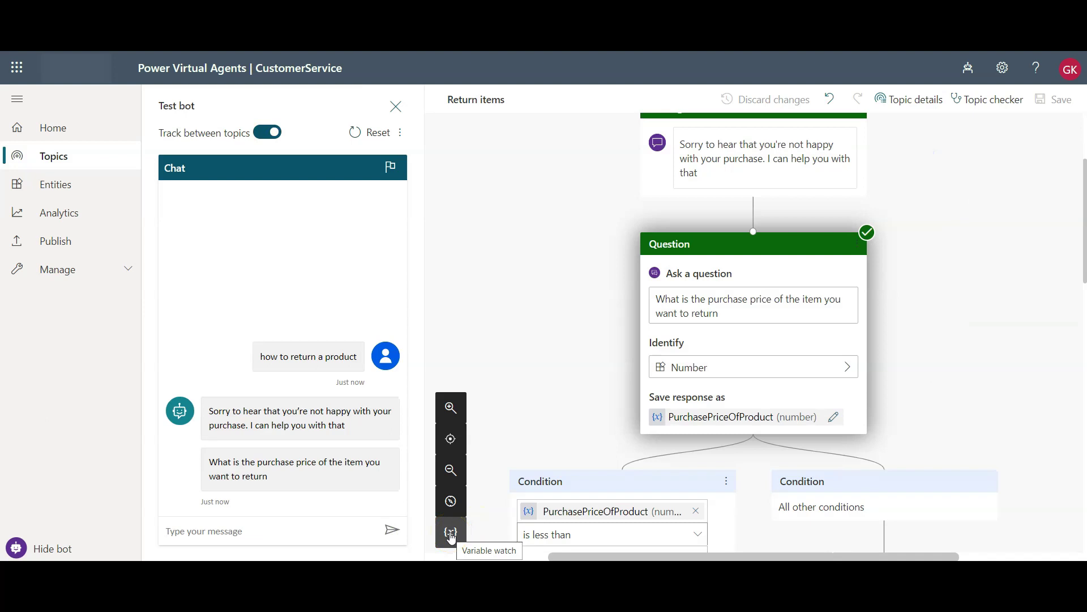
# Step: Show the topic variable values, then answer the test bot with a purchase price of 100 and Yes to the survey question
pyautogui.click(451, 534)
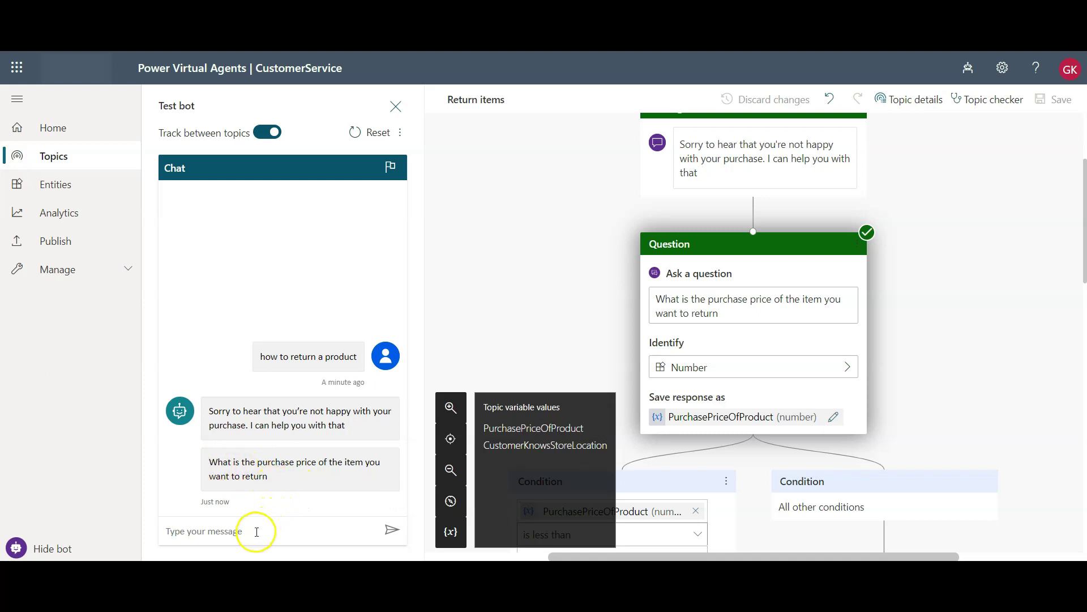
pyautogui.write('100')
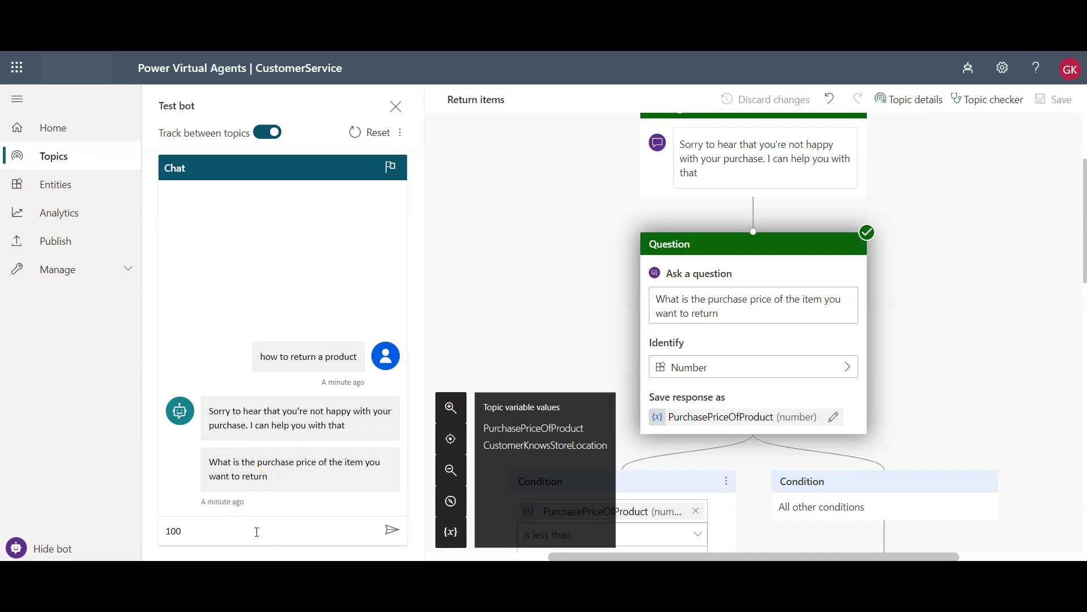
pyautogui.press('Return')
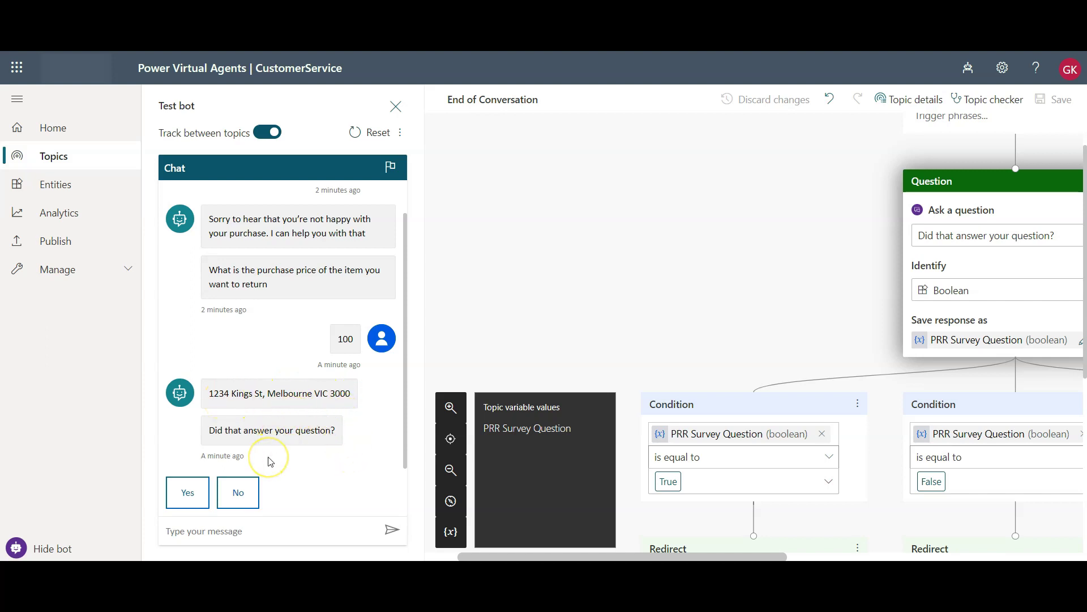
pyautogui.click(187, 491)
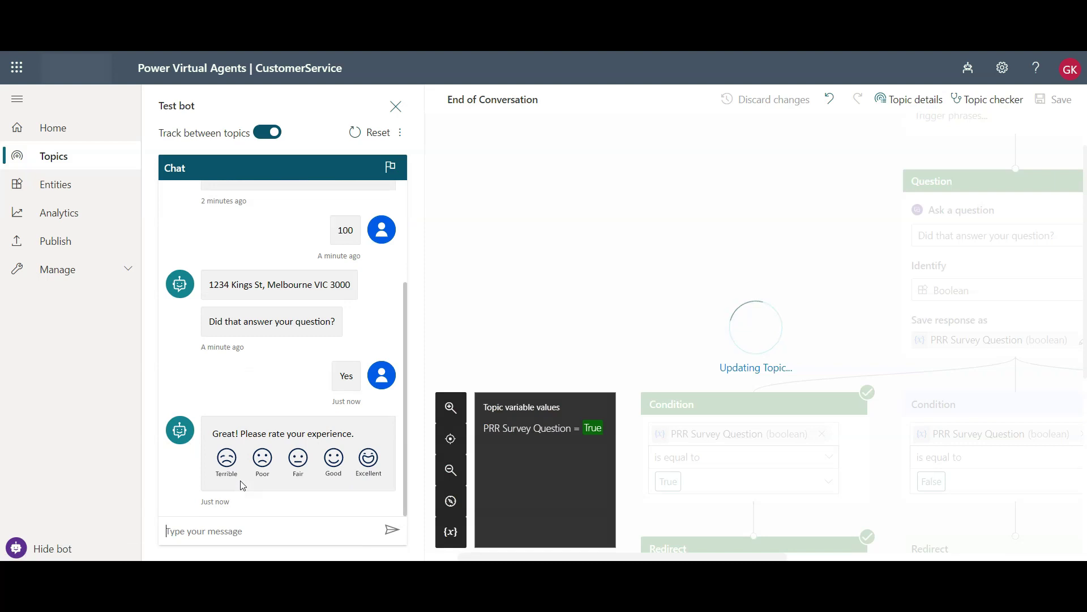
# Step: Reset the test conversation and start a new one with the message "how to retun a product?"
pyautogui.click(359, 133)
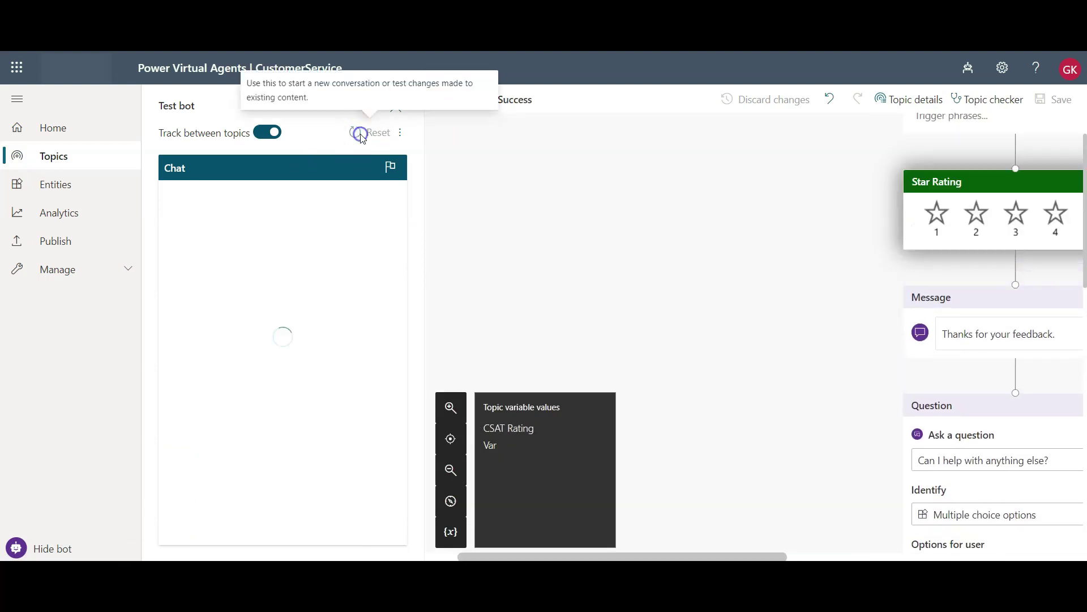
pyautogui.click(252, 525)
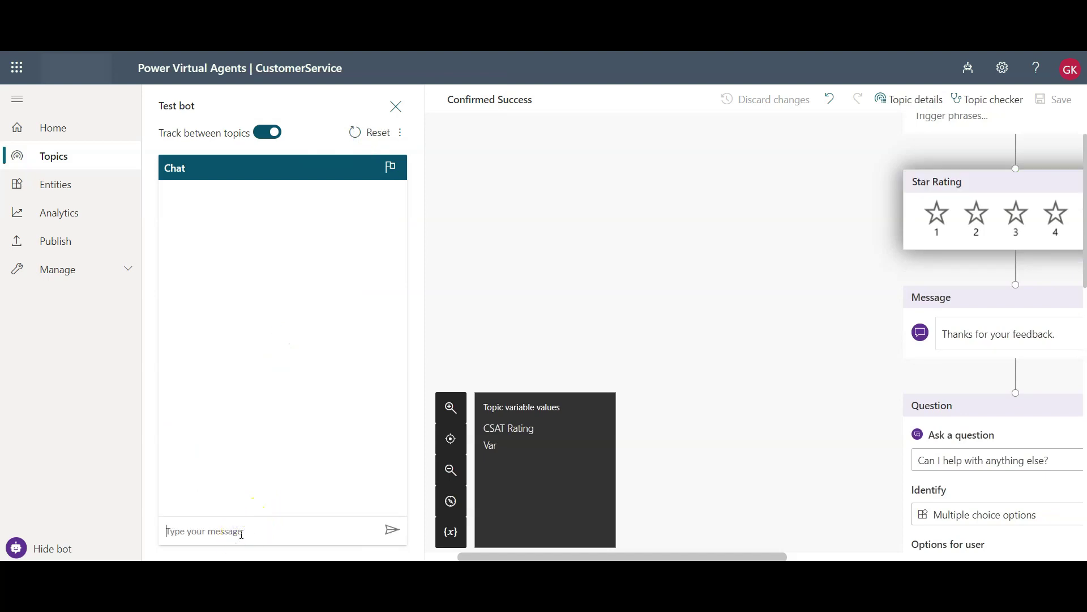
pyautogui.write('how to retun a product?')
pyautogui.press('Return')
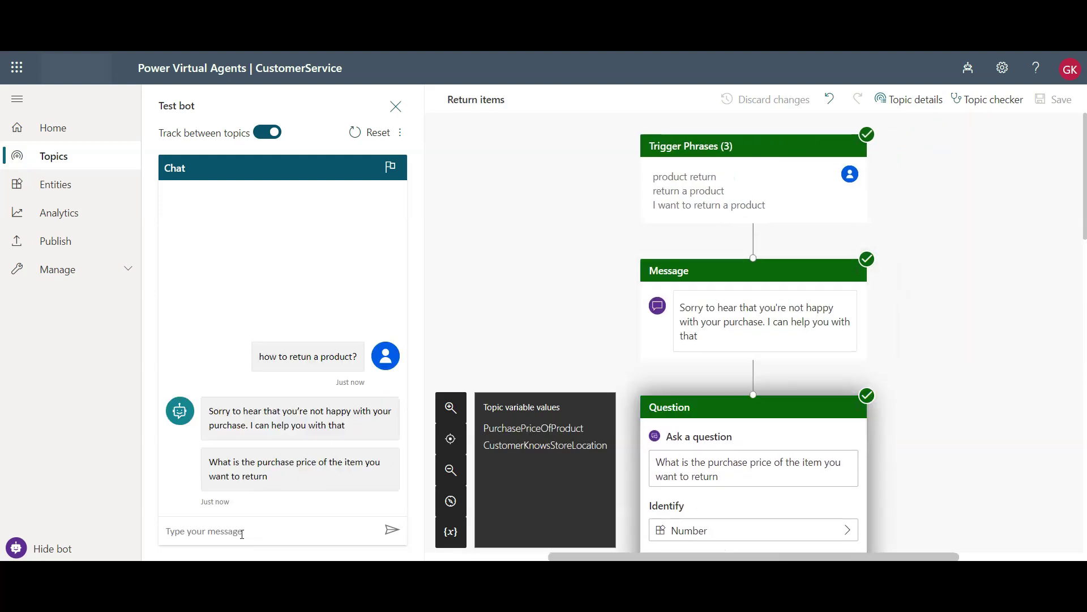
# Step: Answer the test bot with a purchase price of 1500 and No to knowing the nearest store
pyautogui.click(228, 530)
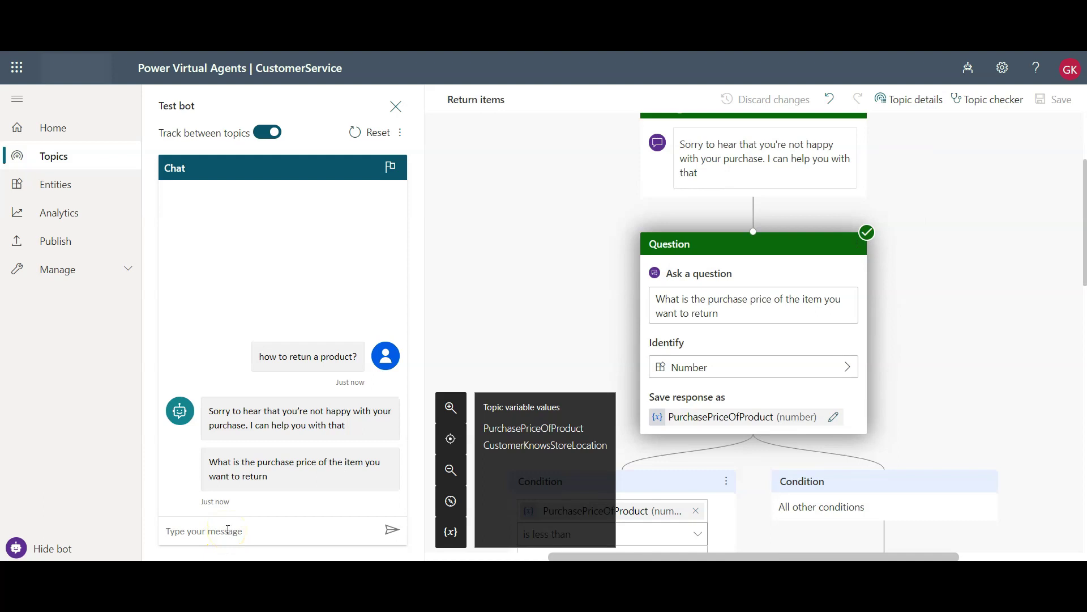
pyautogui.write('1500')
pyautogui.press('Return')
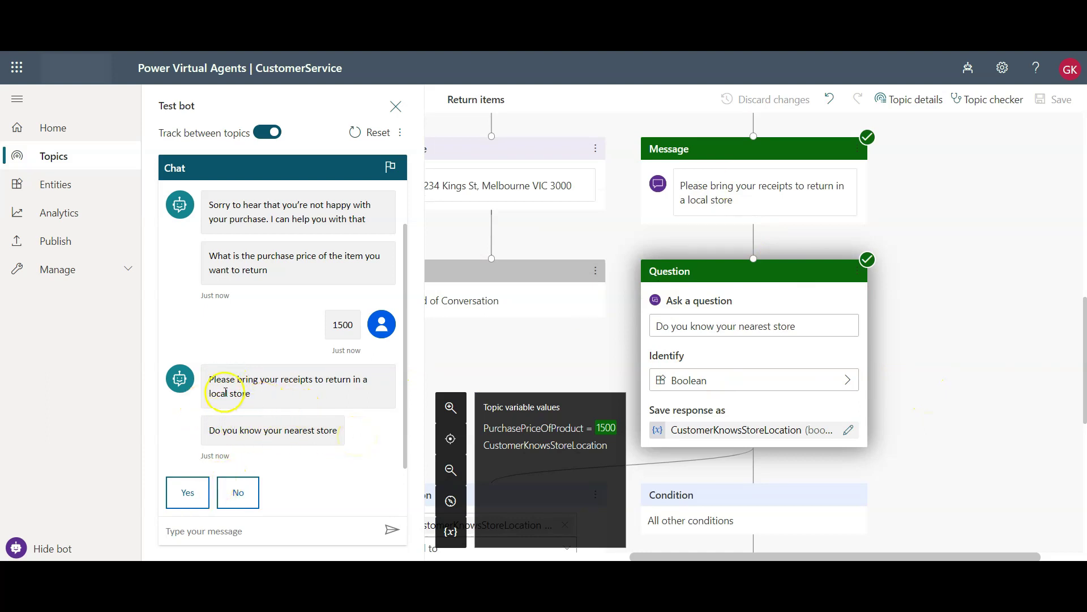
pyautogui.click(238, 492)
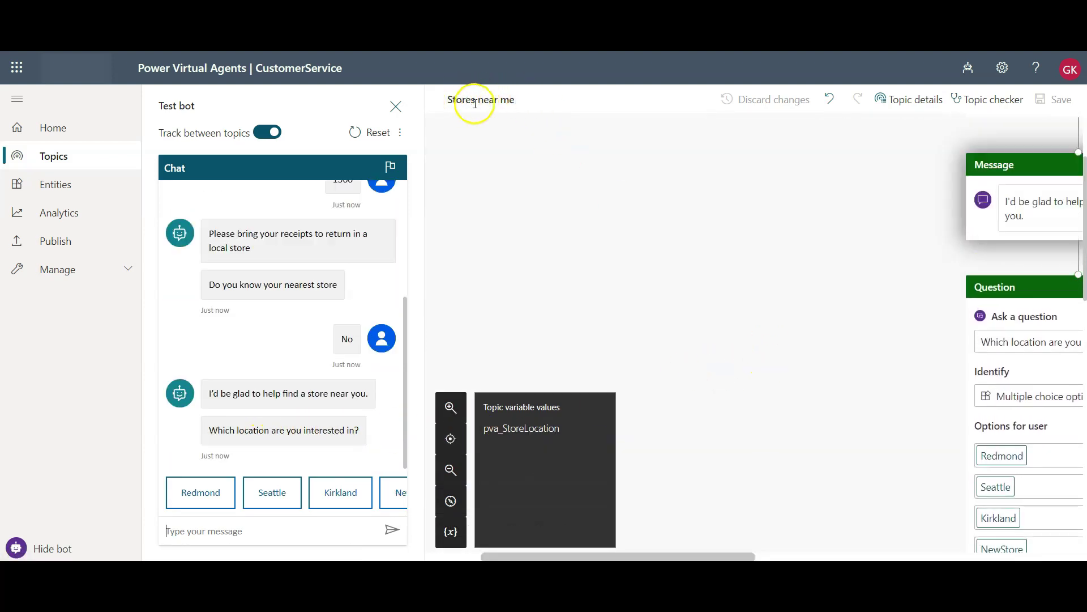
pyautogui.moveTo(519, 102); pyautogui.dragTo(443, 106)
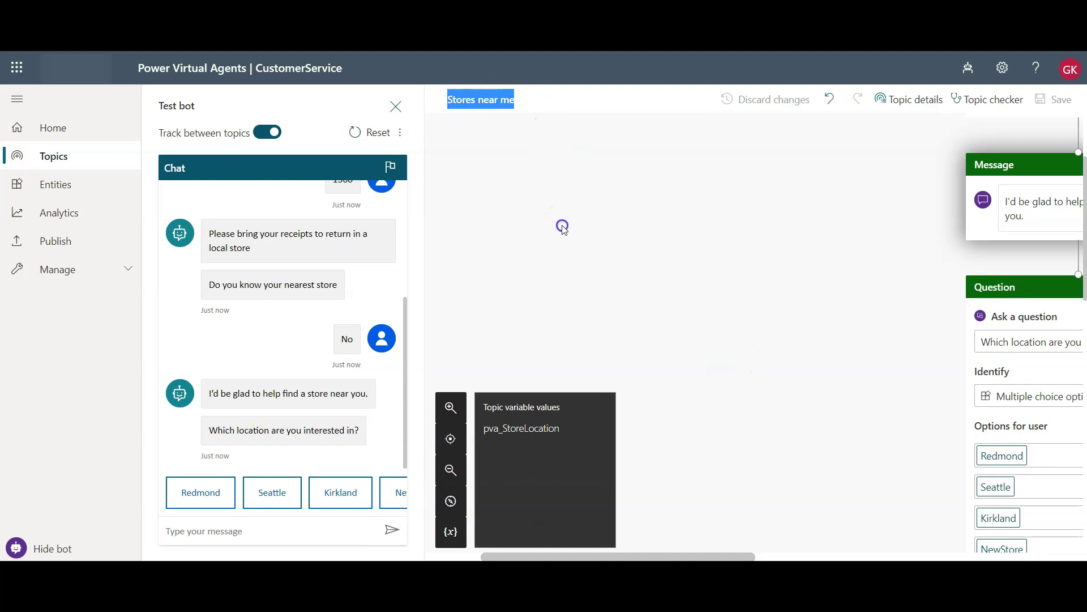
pyautogui.click(562, 226)
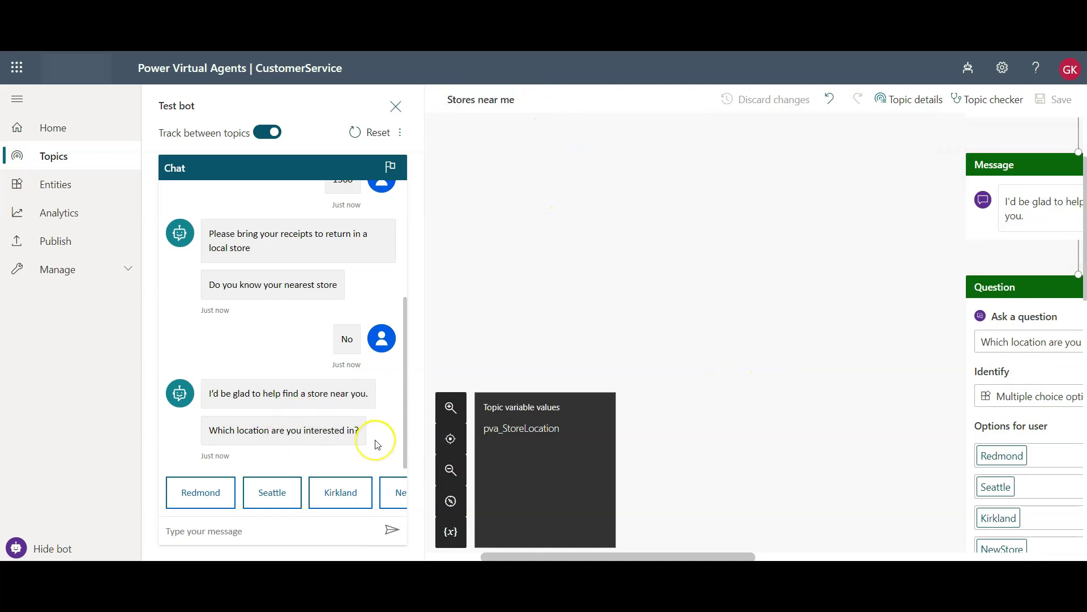
# Step: Answer the test bot with NewStore as the location and Yes to the follow-up question, and hide the test bot
pyautogui.moveTo(249, 503)
pyautogui.click(389, 492)
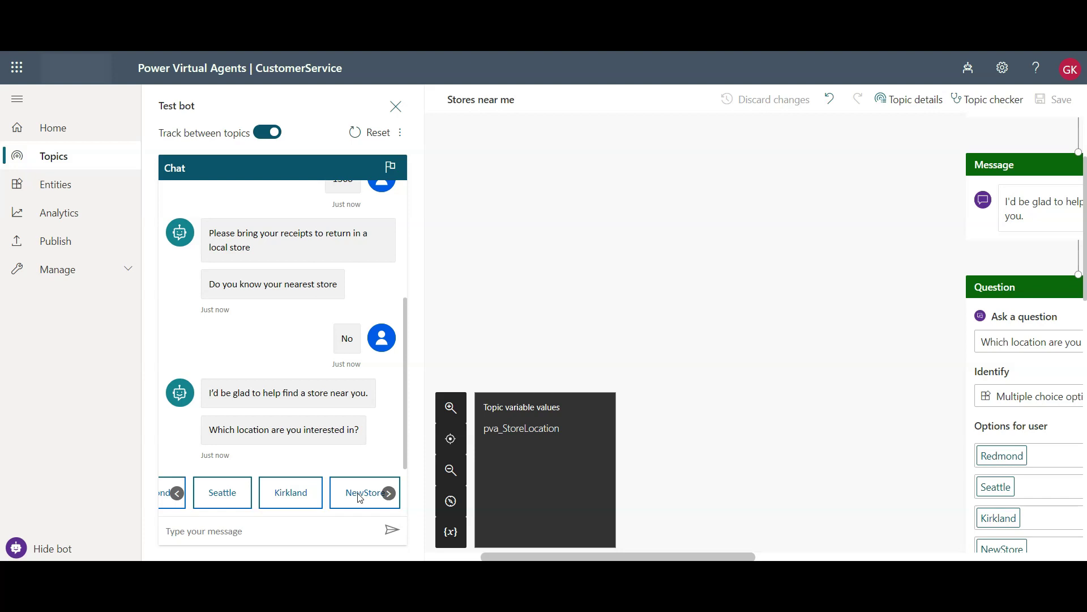
pyautogui.click(360, 497)
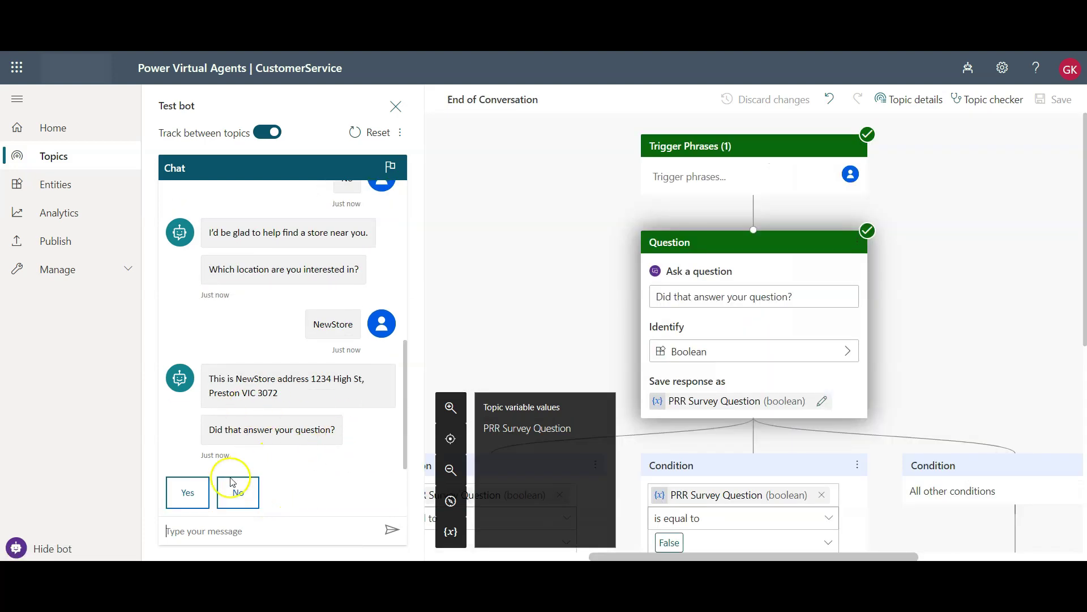
pyautogui.click(186, 494)
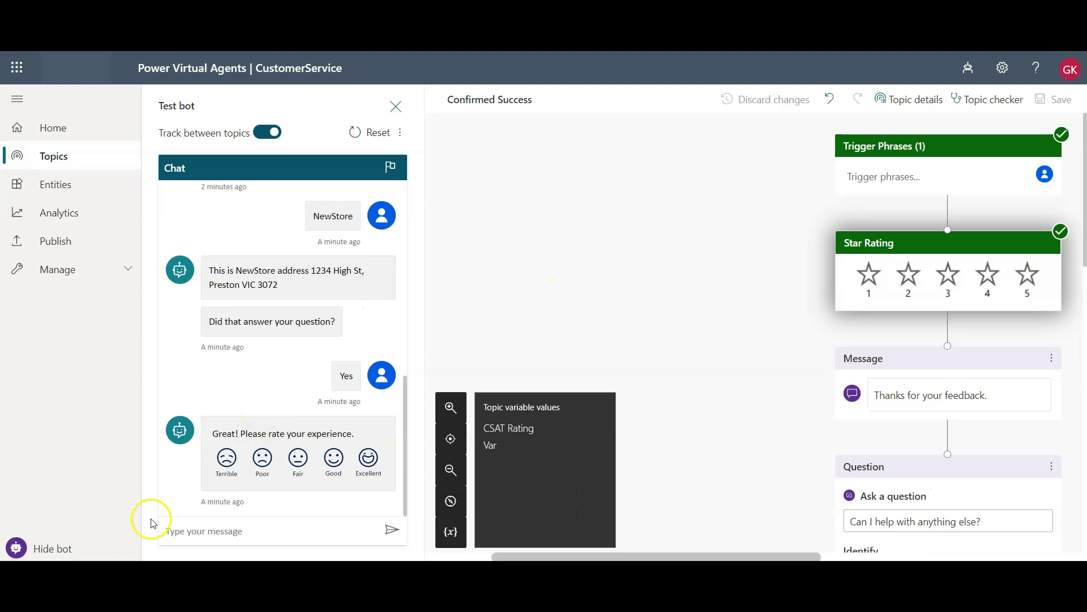
pyautogui.click(43, 547)
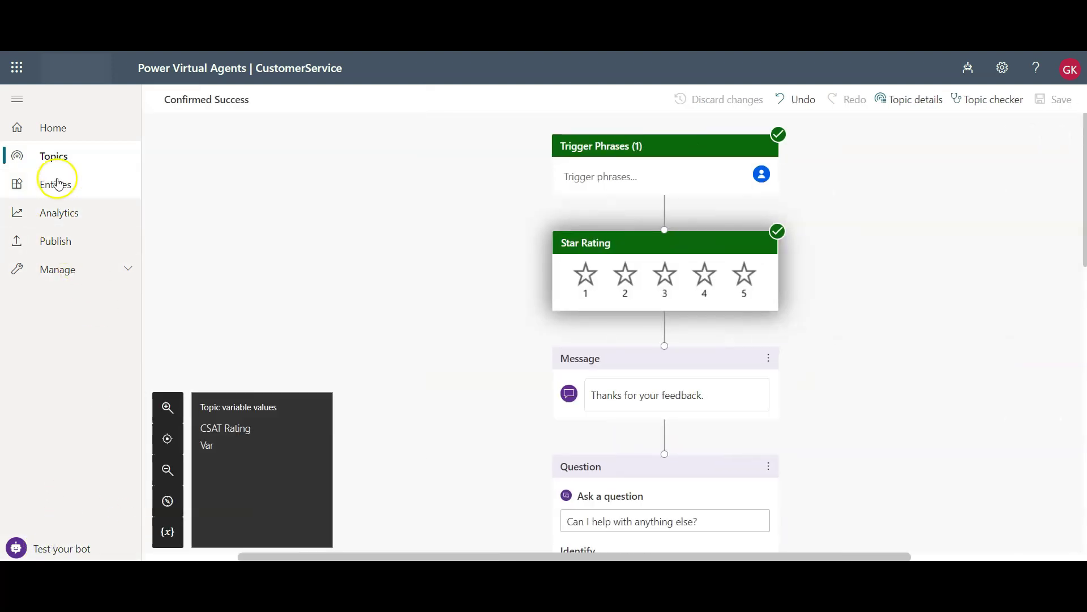
# Step: Create a new custom entity named "Shipping options"
pyautogui.click(58, 182)
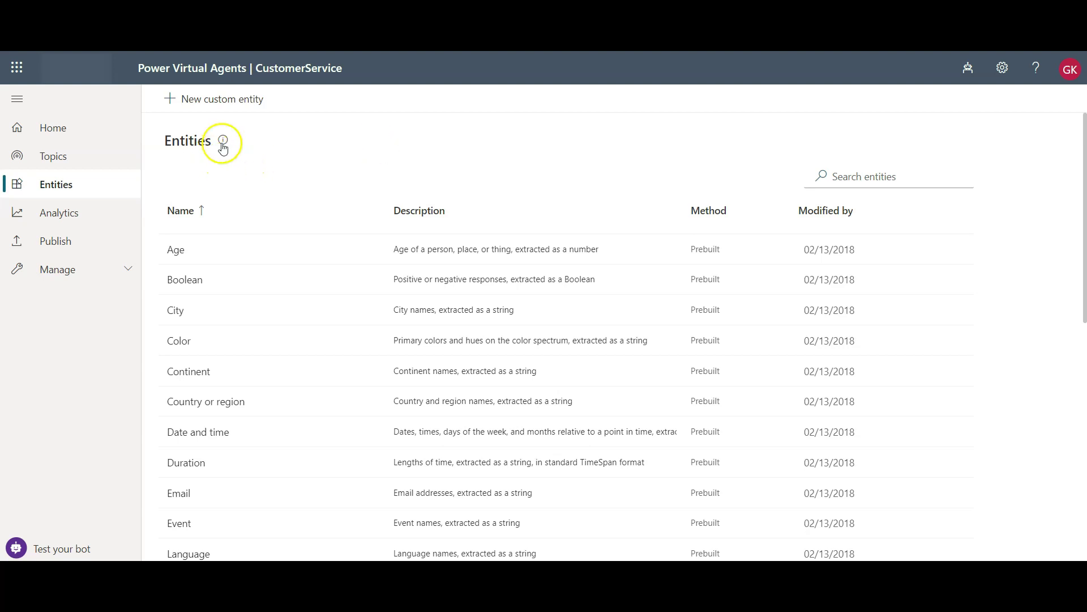
pyautogui.click(213, 99)
pyautogui.click(393, 175)
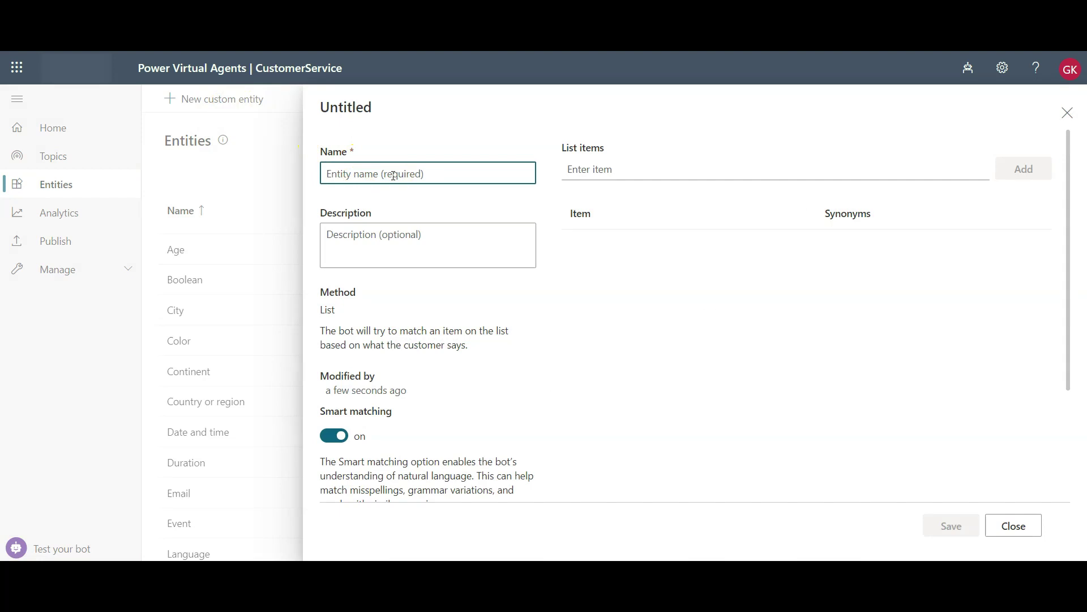
pyautogui.write('Shipp')
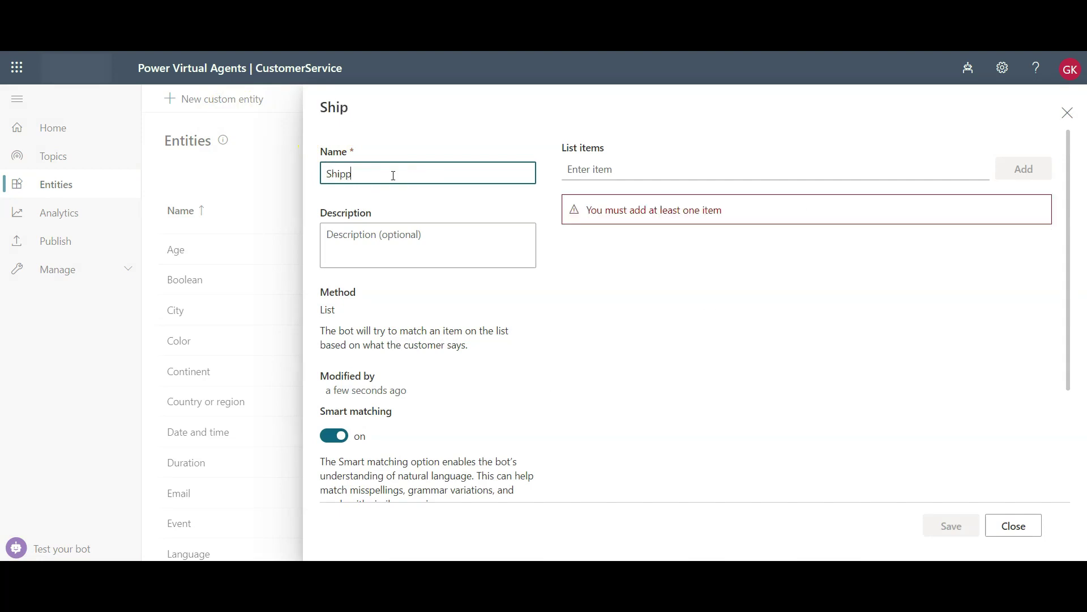
pyautogui.write('ing options')
# Step: Add the list items "Standard shipping", "Expedited shipping" and "Store pickup" to the entity
pyautogui.click(618, 171)
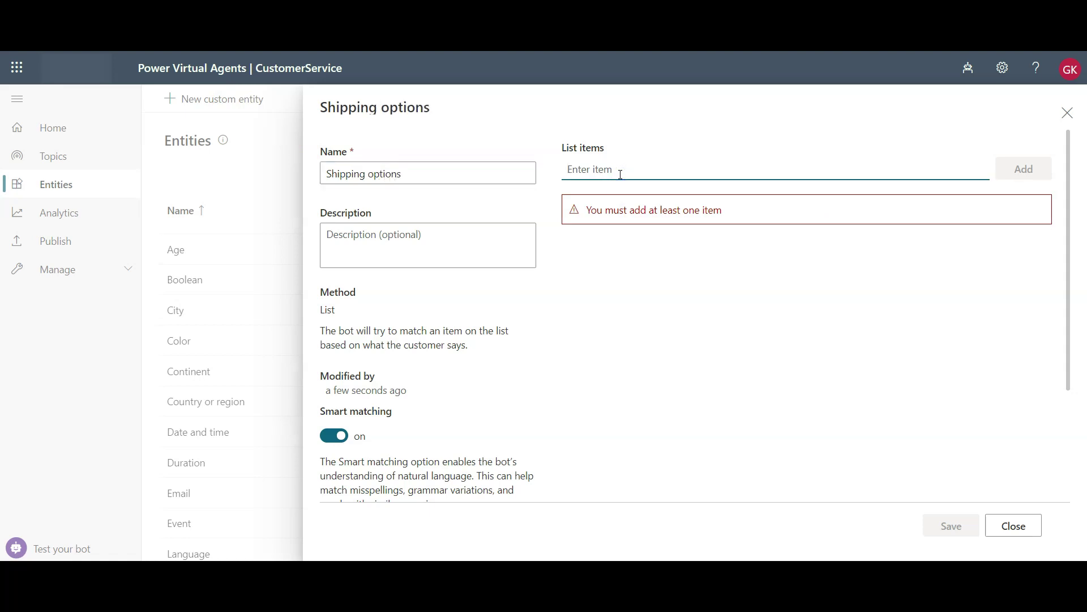
pyautogui.write('Stan')
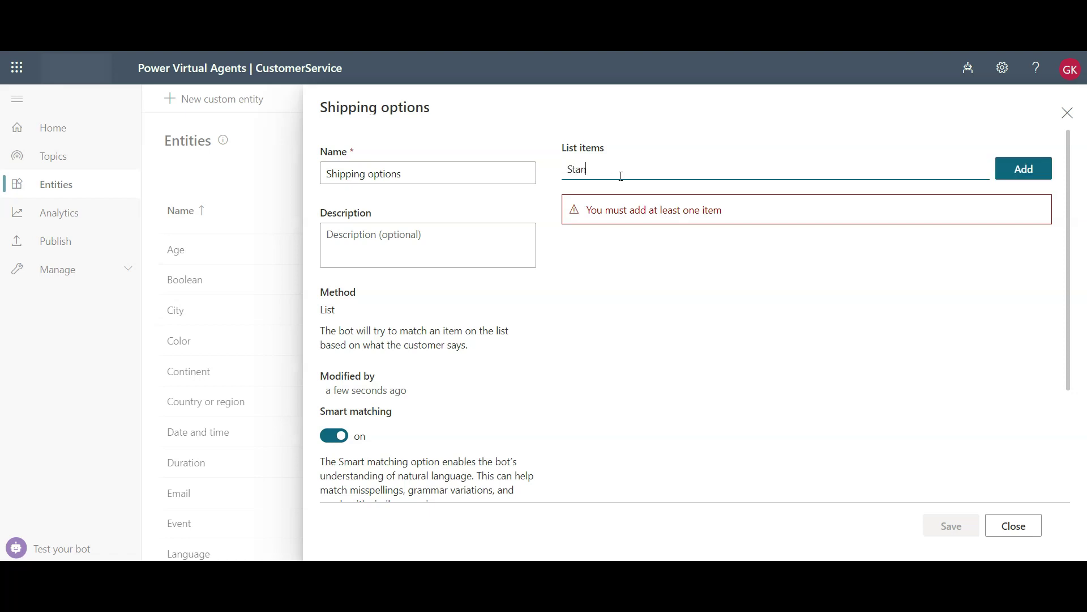
pyautogui.write('dard shipping')
pyautogui.click(1013, 171)
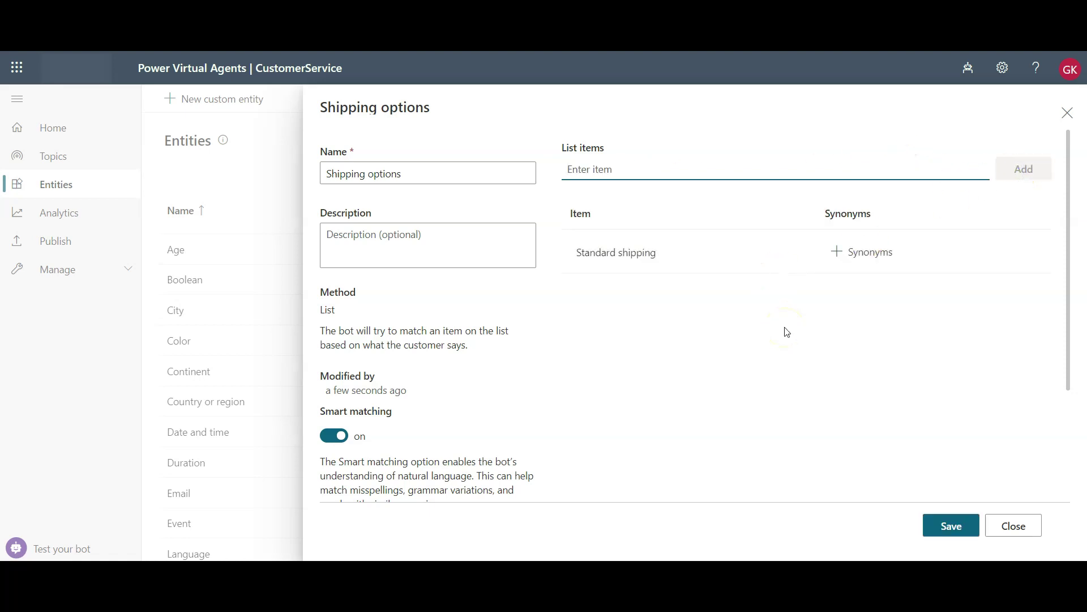
pyautogui.write('Expedi')
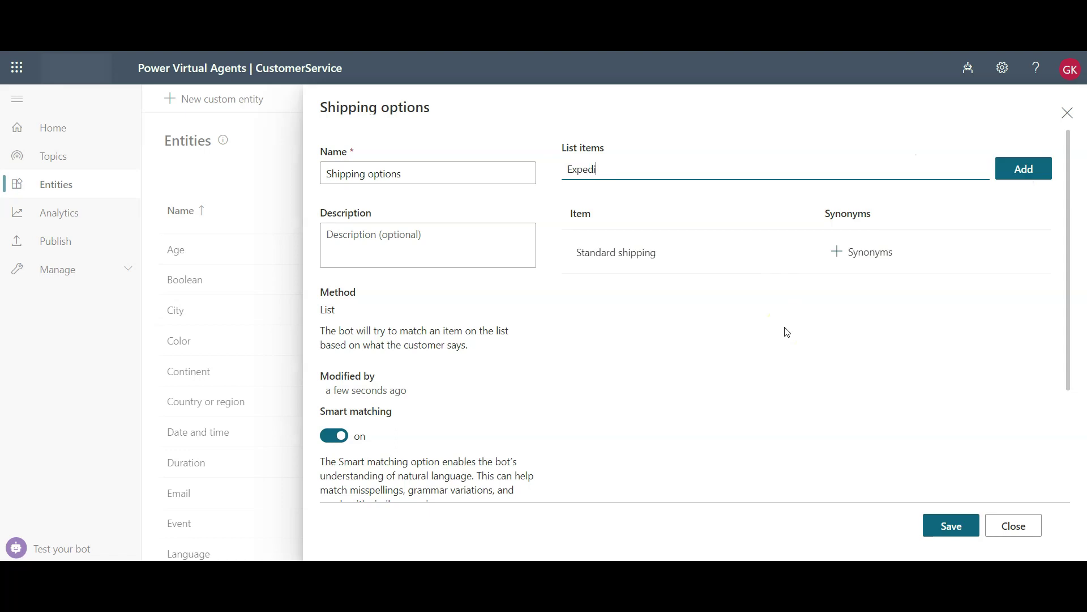
pyautogui.write('ted shipping')
pyautogui.press('Return')
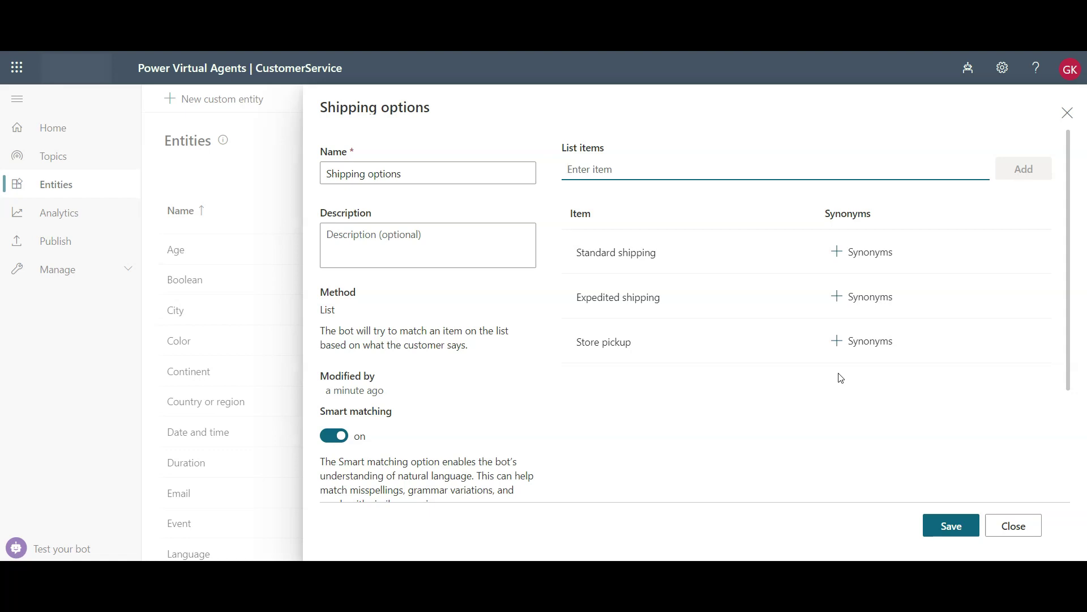
# Step: Examine the Smart matching option and its explanation, switching it off and back on
pyautogui.click(859, 378)
pyautogui.scroll(-1, 810, 413)
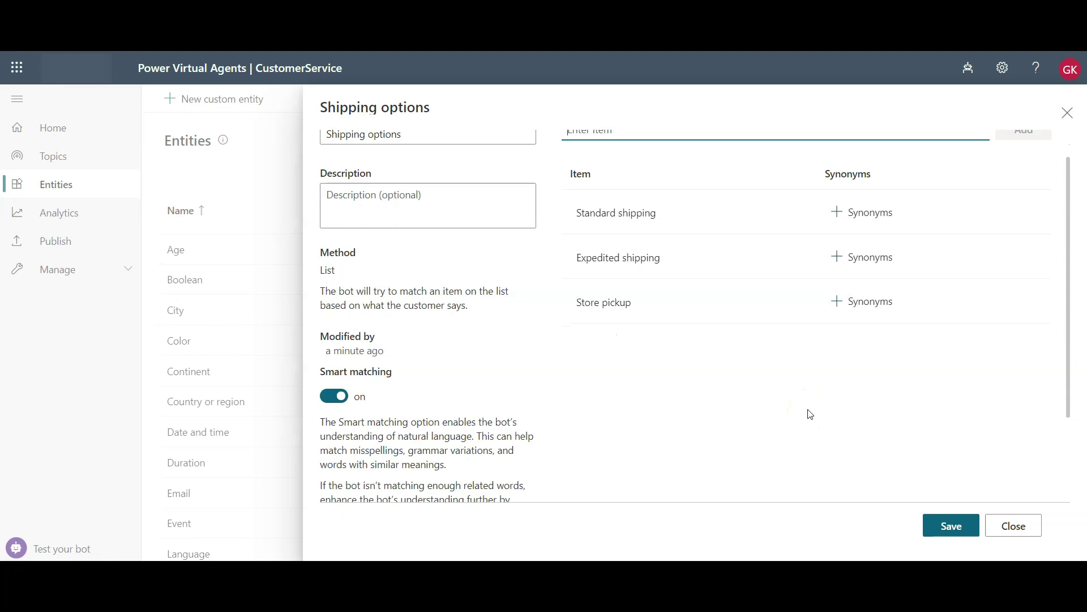
pyautogui.scroll(-1, 808, 416)
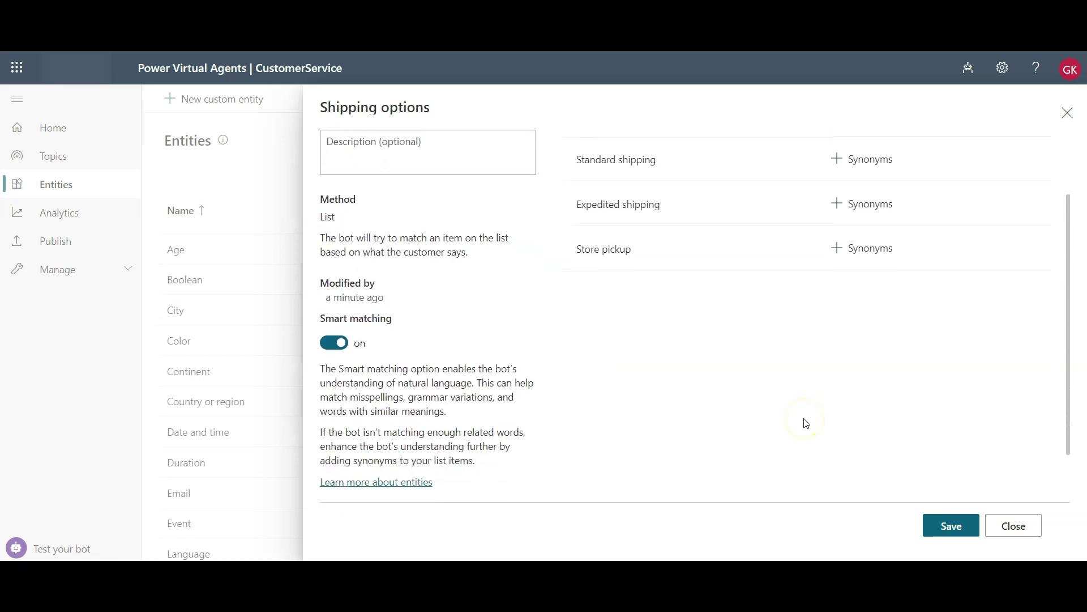
pyautogui.click(334, 343)
pyautogui.click(335, 343)
pyautogui.moveTo(477, 384); pyautogui.dragTo(325, 368)
pyautogui.click(510, 395)
pyautogui.scroll(2, 640, 367)
pyautogui.scroll(1, 640, 367)
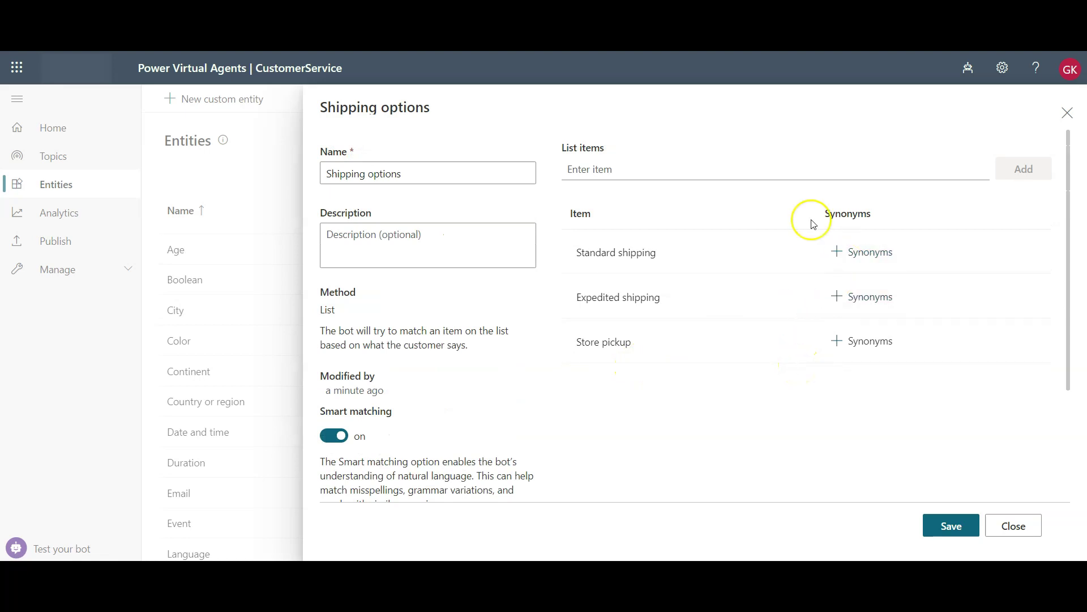
# Step: Add the synonyms "free shipping" and "complimentary shipping" to the Standard shipping item
pyautogui.click(865, 255)
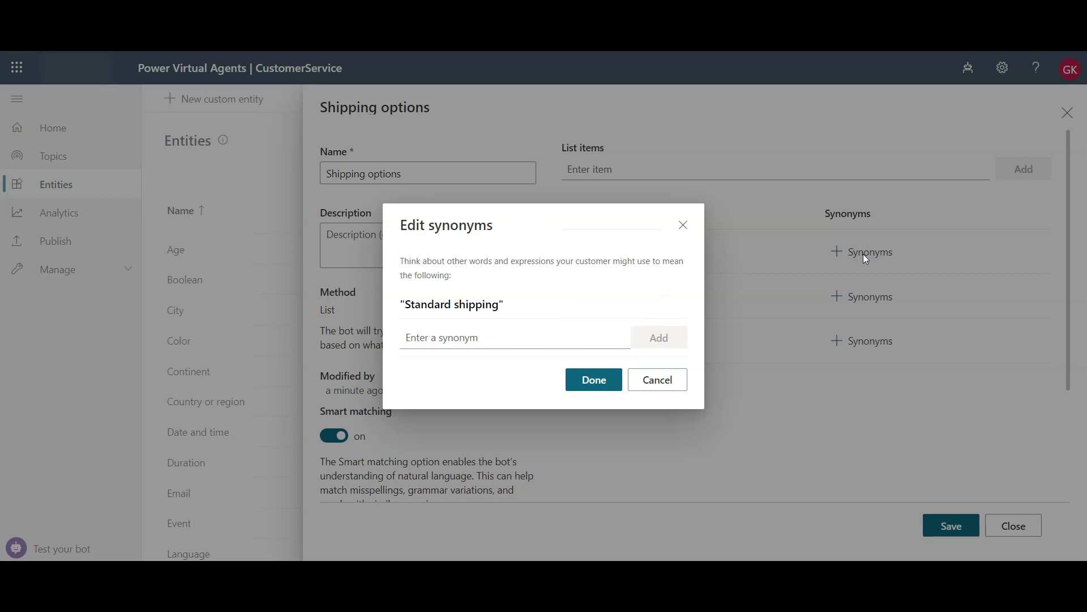
pyautogui.click(422, 337)
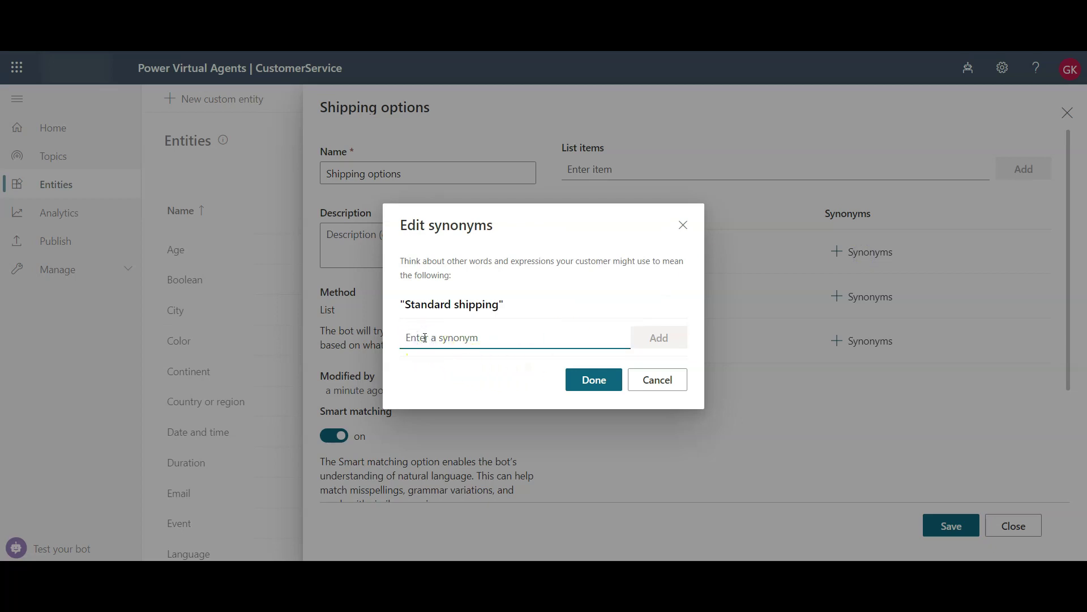
pyautogui.write('free shipping')
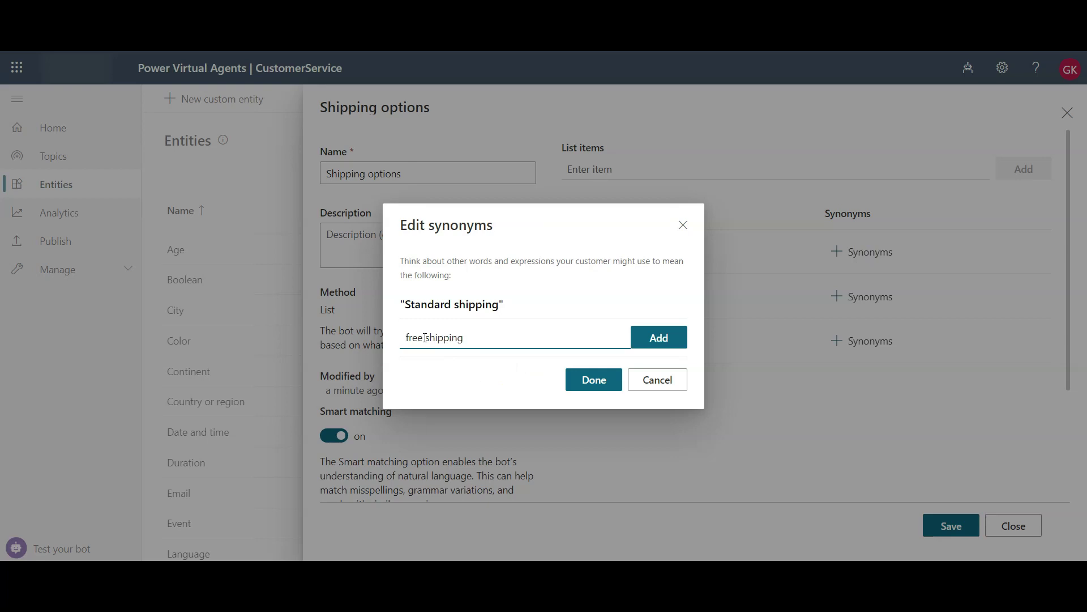
pyautogui.press('Return')
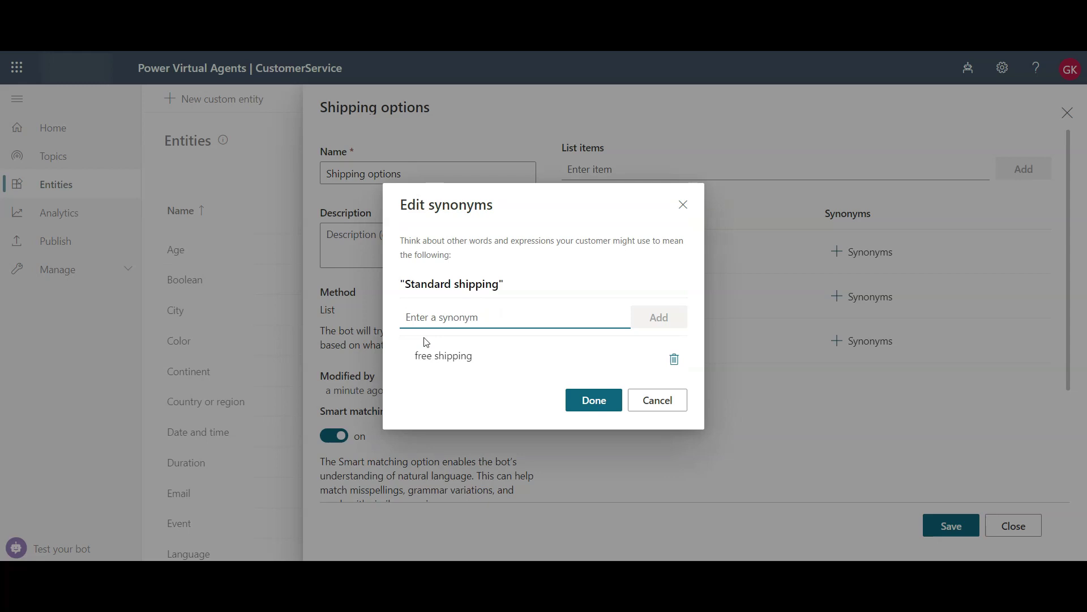
pyautogui.write('complimentary shipping')
pyautogui.press('Return')
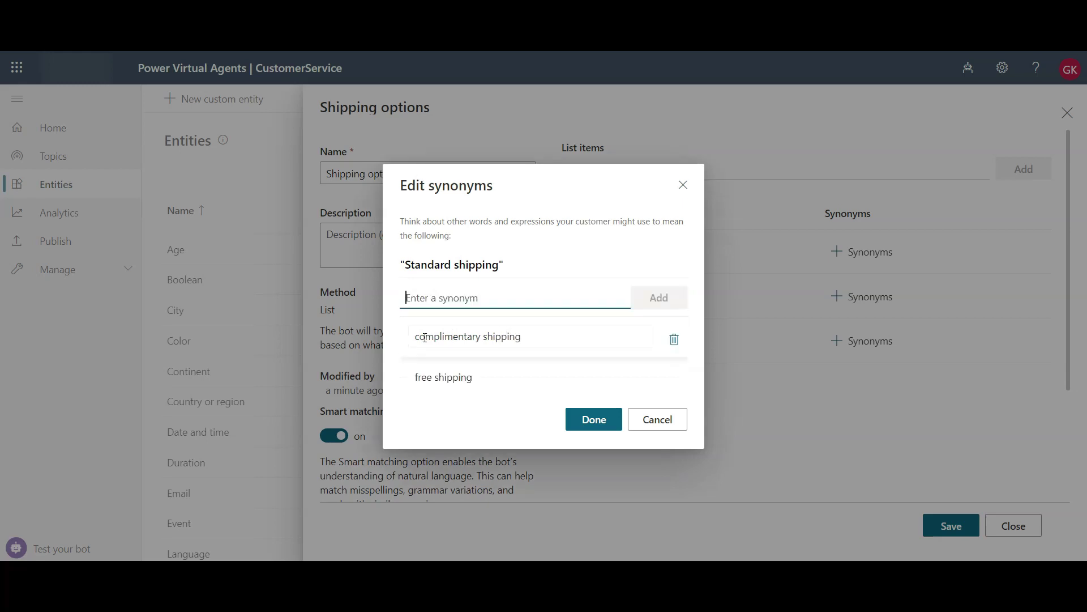
pyautogui.click(586, 415)
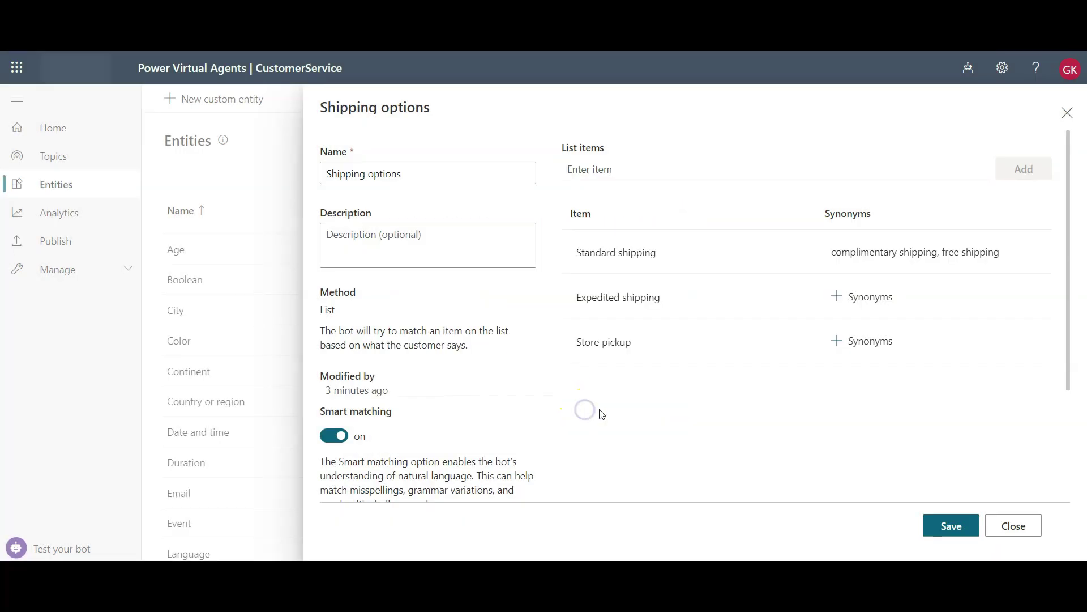
# Step: Give the Expedited shipping item the synonyms "same day shipping", "same day guarantee delivery", "fast shipping" and "one day shipping"
pyautogui.click(851, 300)
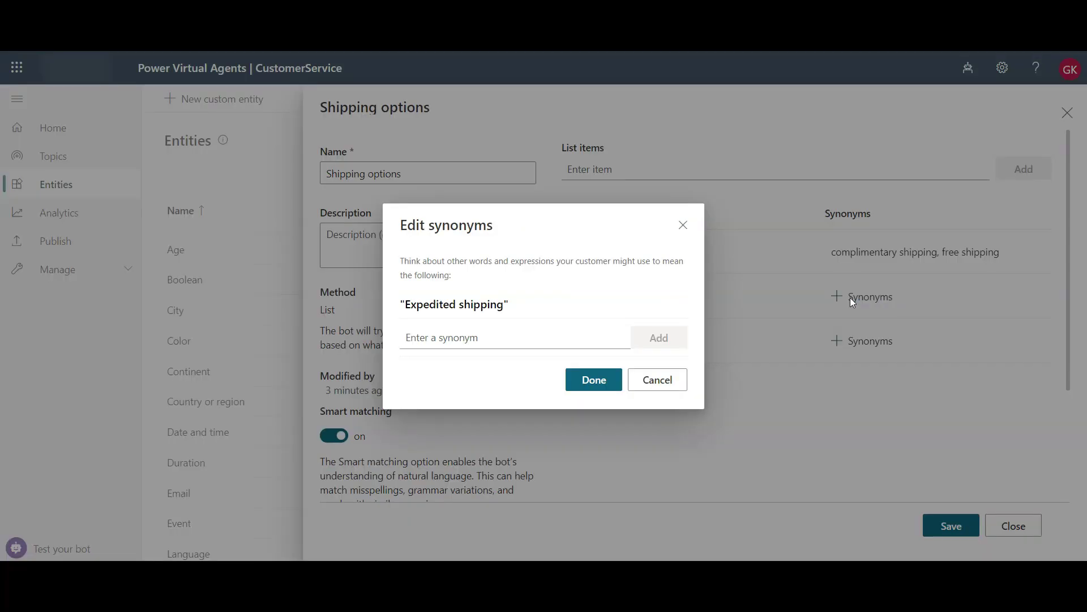
pyautogui.click(466, 339)
pyautogui.write('same day shipping')
pyautogui.press('Return')
pyautogui.write('same day')
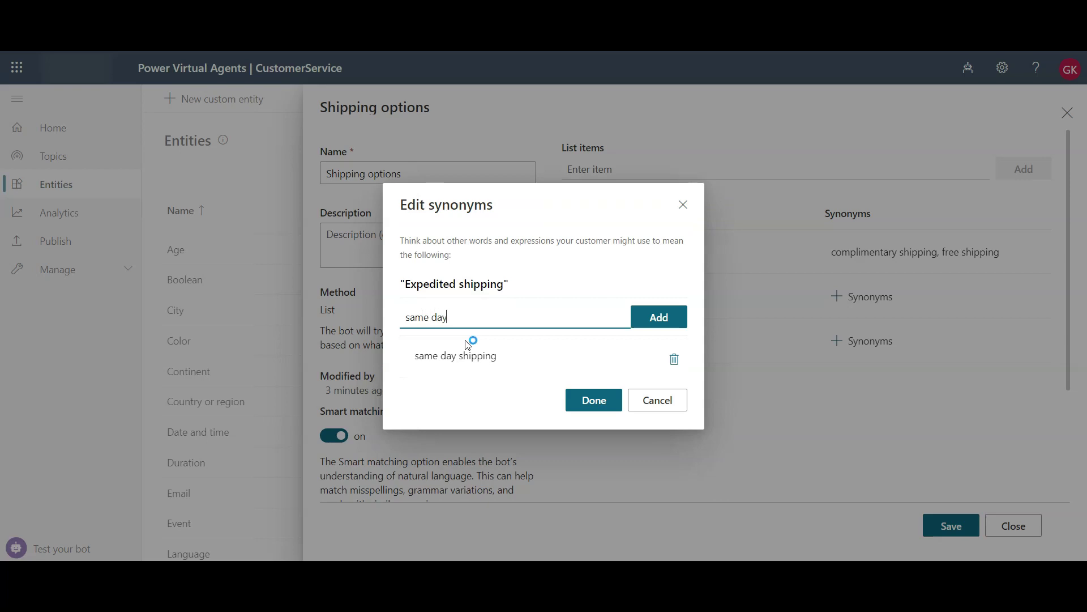
pyautogui.write(' guarantee delivery')
pyautogui.press('Return')
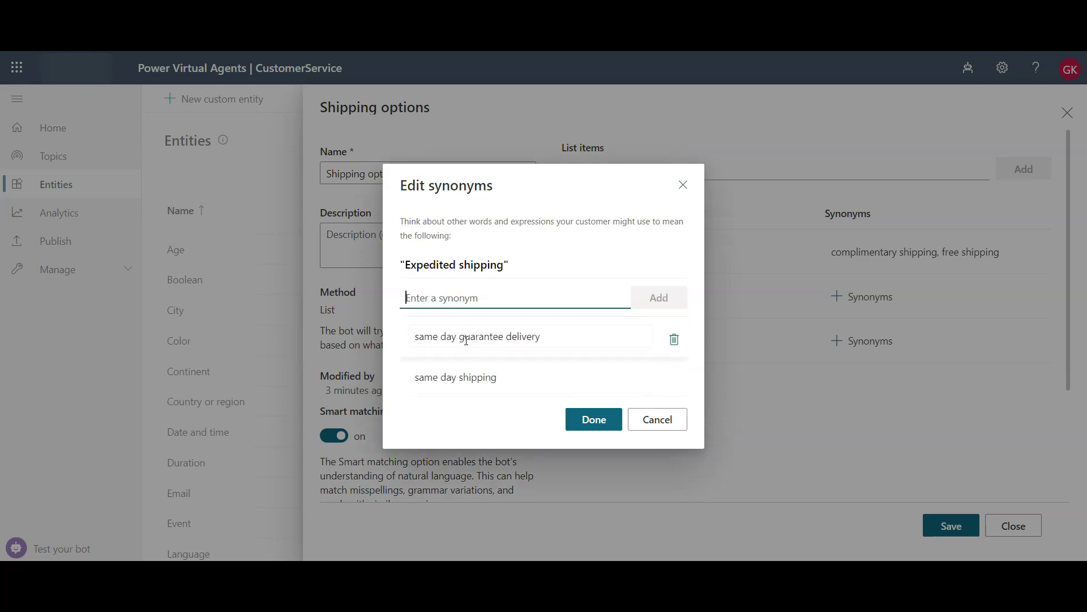
pyautogui.write('fast shipping')
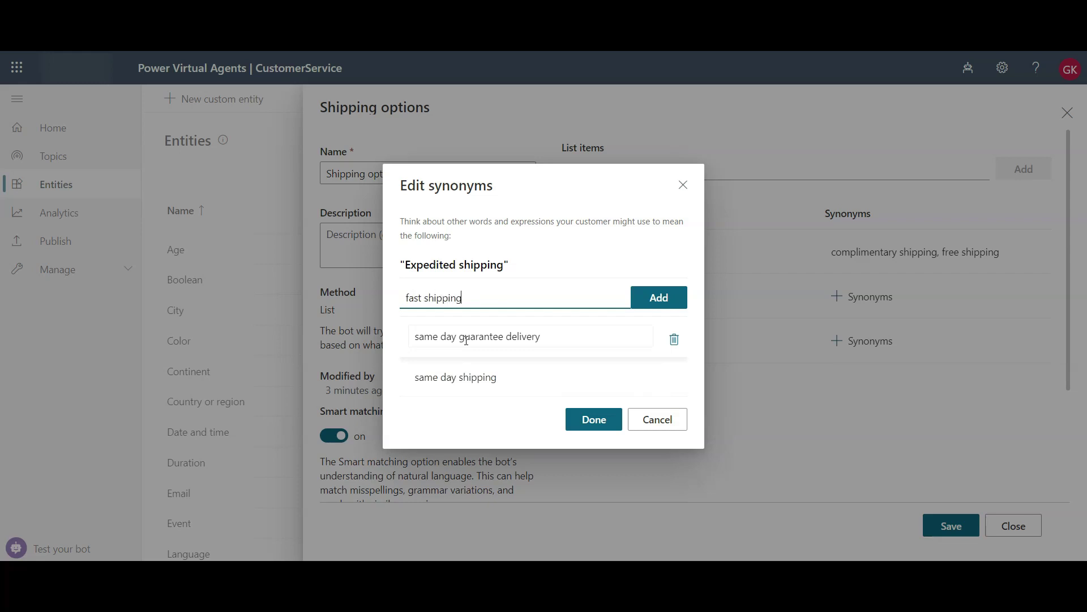
pyautogui.press('Return')
pyautogui.write('one day shipping')
pyautogui.press('Return')
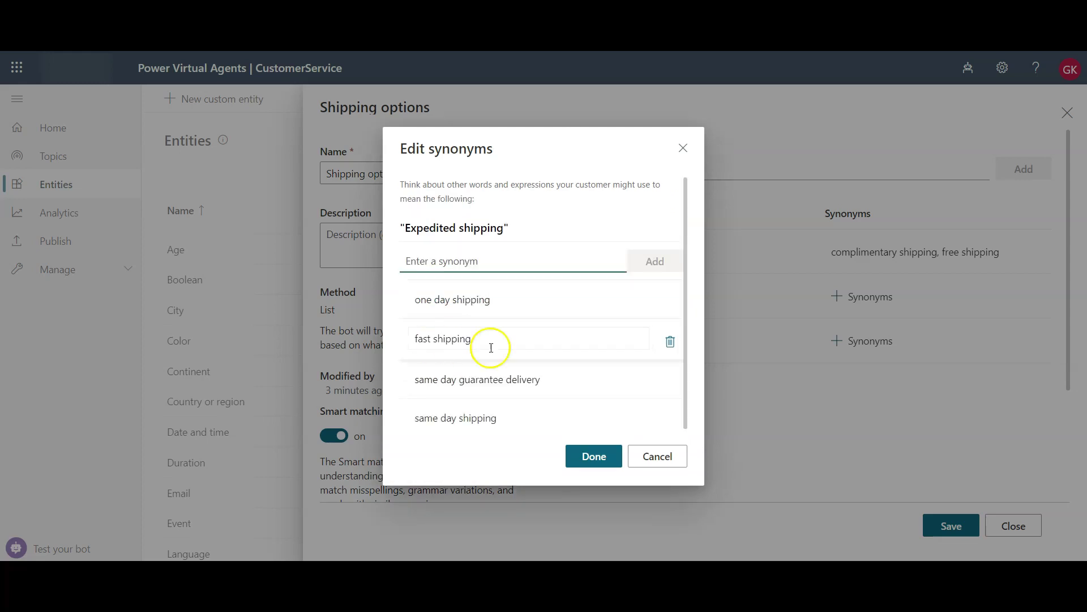
pyautogui.click(591, 455)
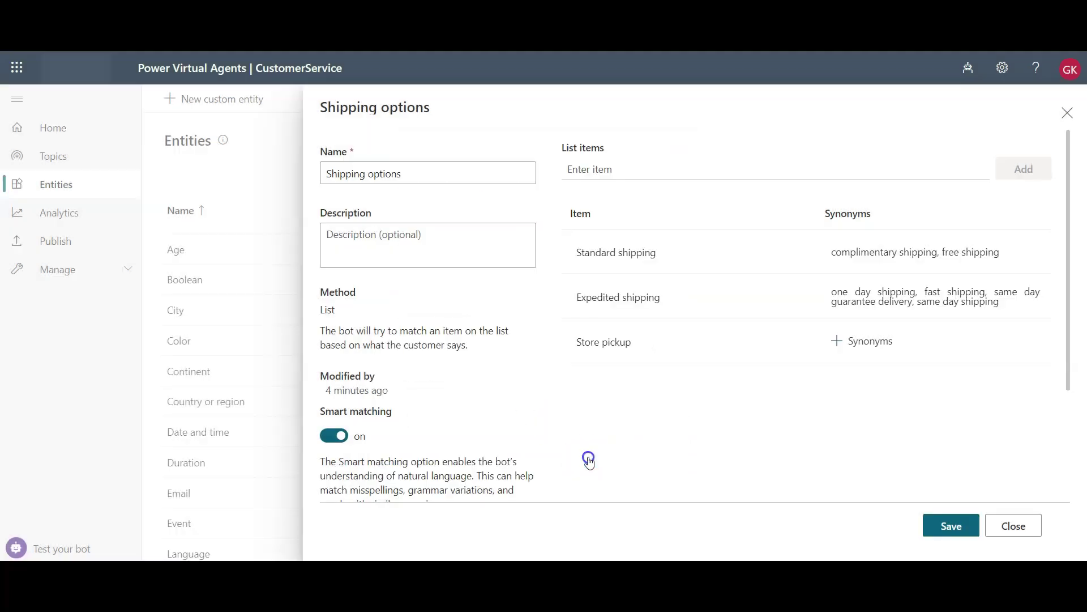
# Step: Give the Store pickup item the synonyms "self-pickup", "in store" and "store pick up"
pyautogui.click(860, 346)
pyautogui.click(462, 338)
pyautogui.write('self-pickup')
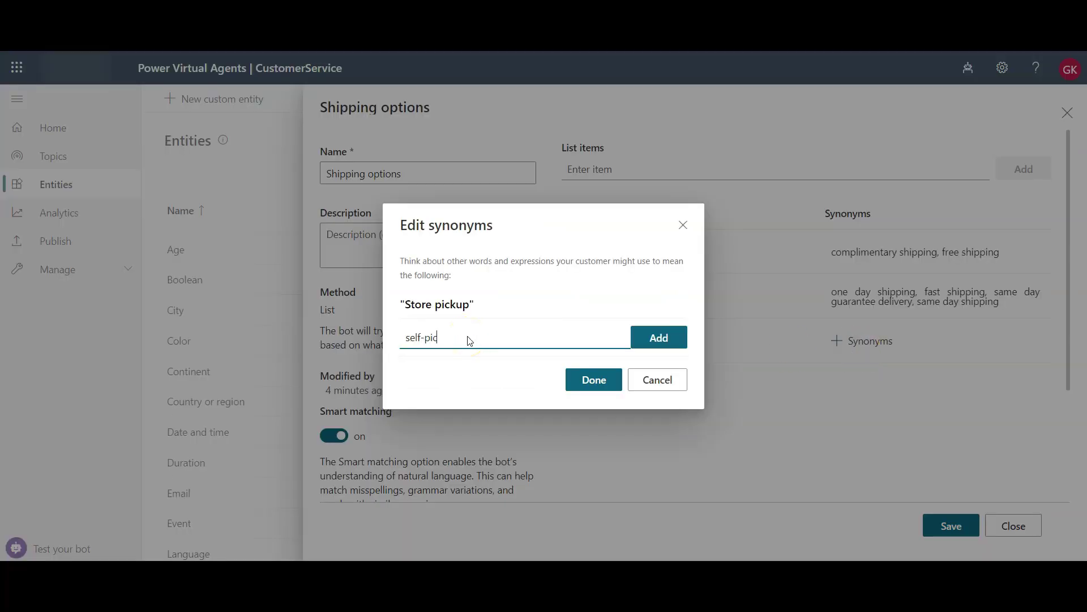
pyautogui.press('Return')
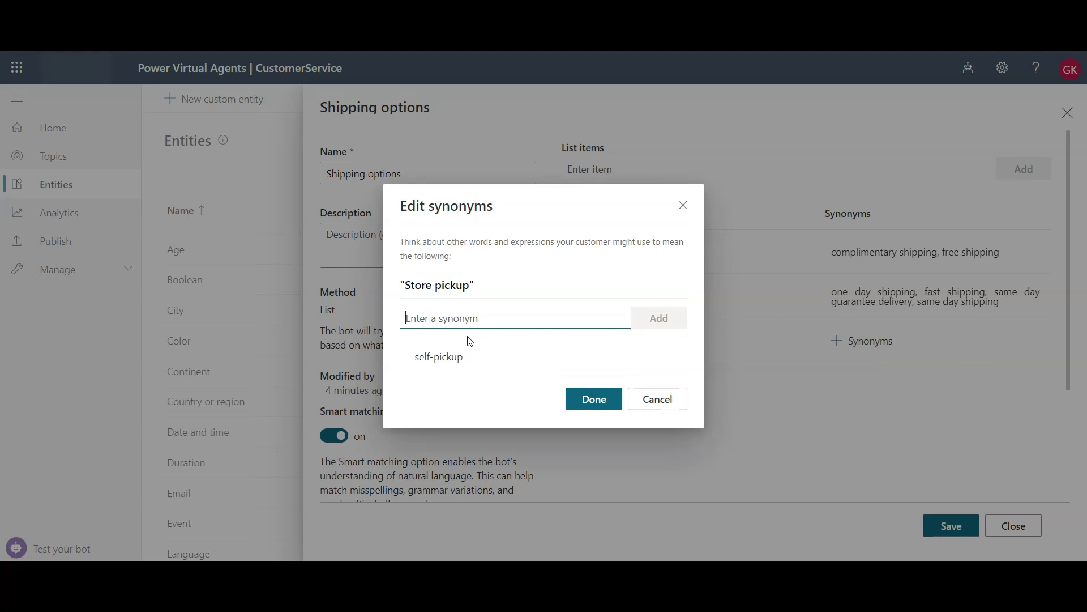
pyautogui.write('in st')
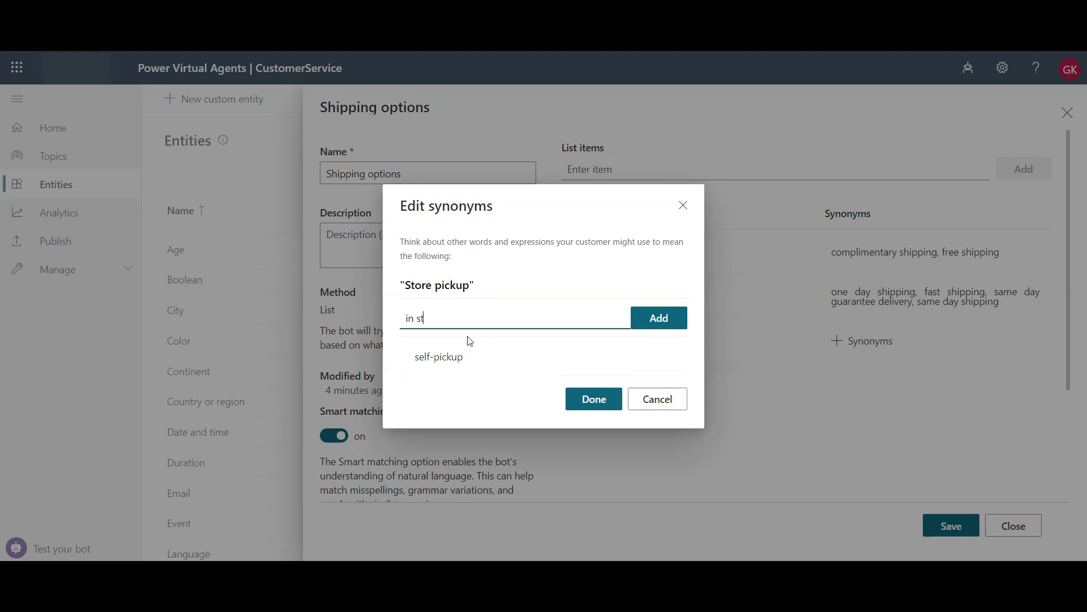
pyautogui.write('ore')
pyautogui.press('Return')
pyautogui.write('store pick')
pyautogui.press('Return')
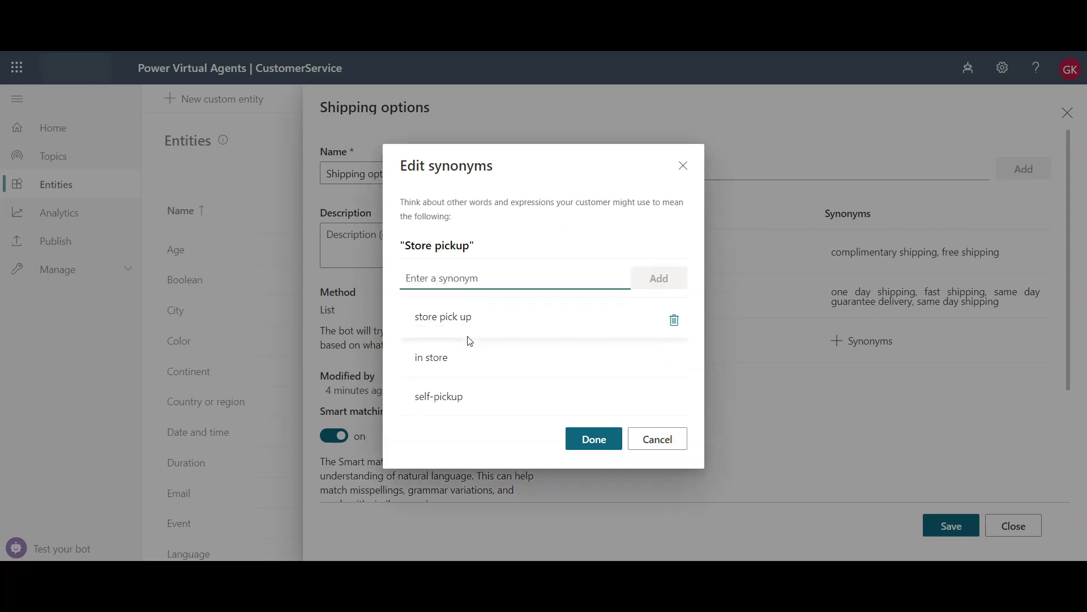
pyautogui.click(591, 447)
# Step: Save the Shipping options entity and close its editor
pyautogui.click(955, 527)
pyautogui.click(955, 532)
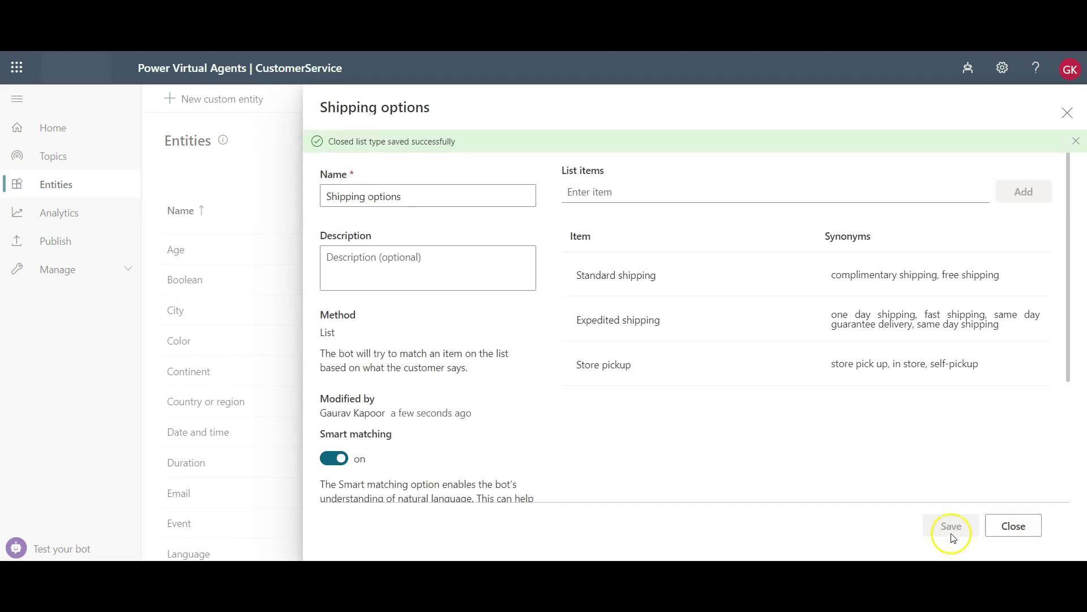
pyautogui.click(1028, 530)
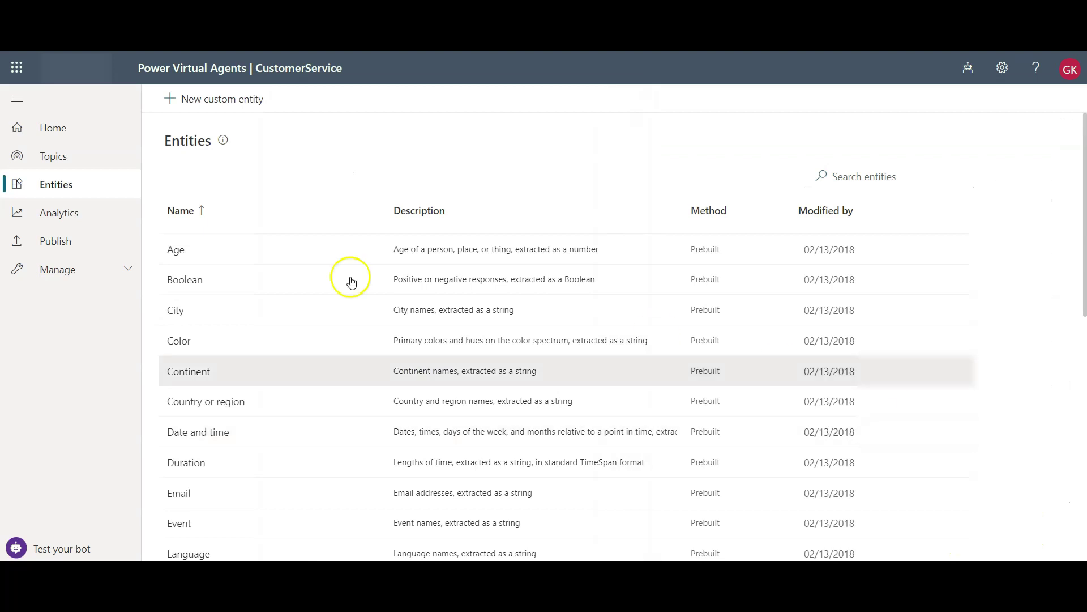
# Step: Create a new topic named "Shipping options"
pyautogui.click(54, 158)
pyautogui.click(191, 102)
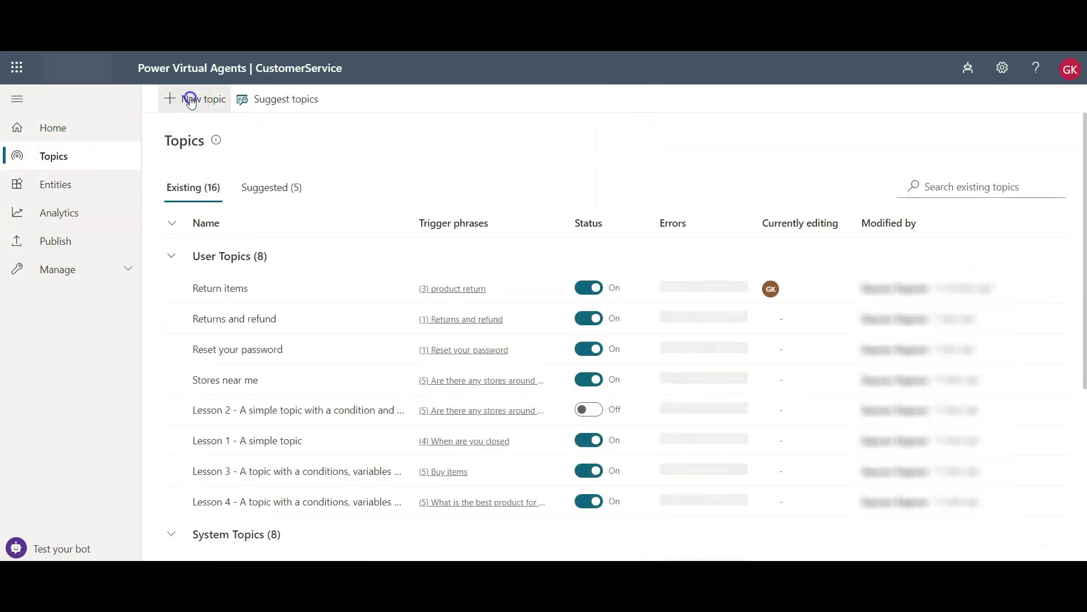
pyautogui.write('Sh')
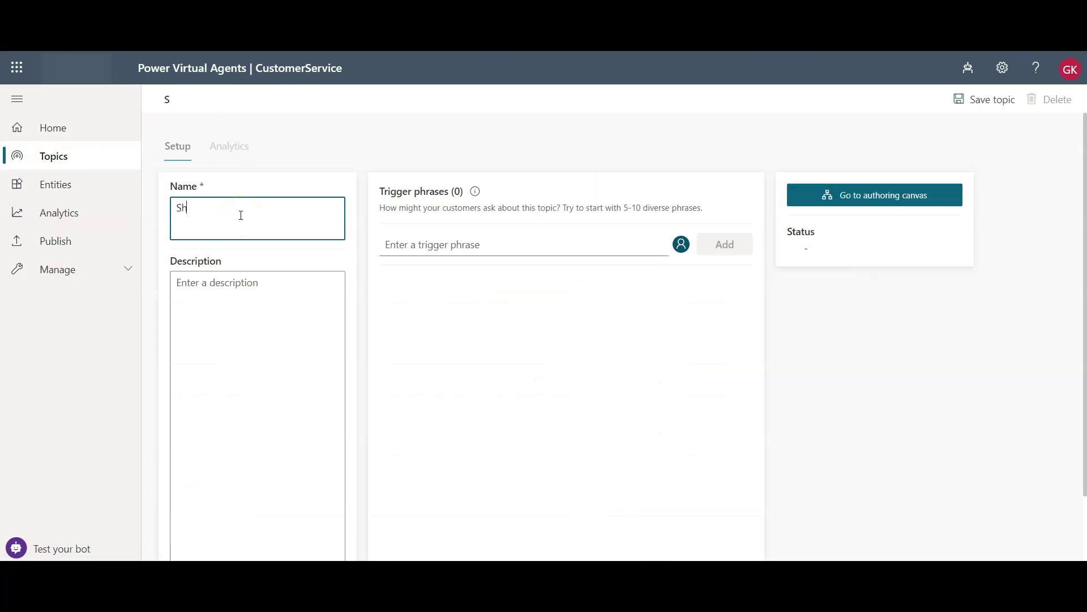
pyautogui.write('ipping options')
# Step: Add the trigger phrases "What are my shipping options" and "can i have a free store pick up" to the topic
pyautogui.click(450, 249)
pyautogui.write('W')
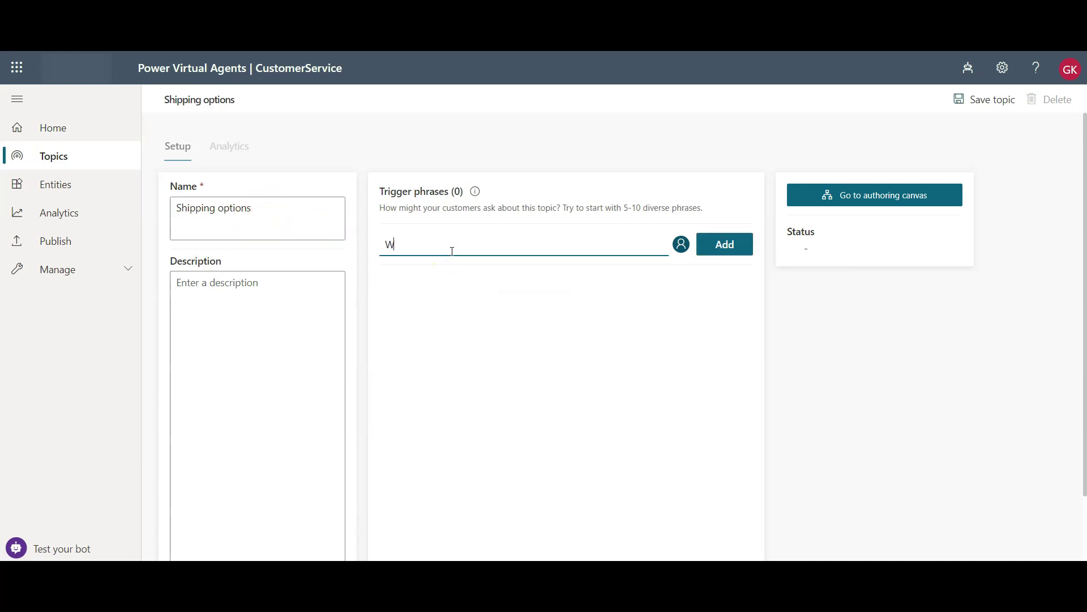
pyautogui.write('hat are my shipping options')
pyautogui.press('Return')
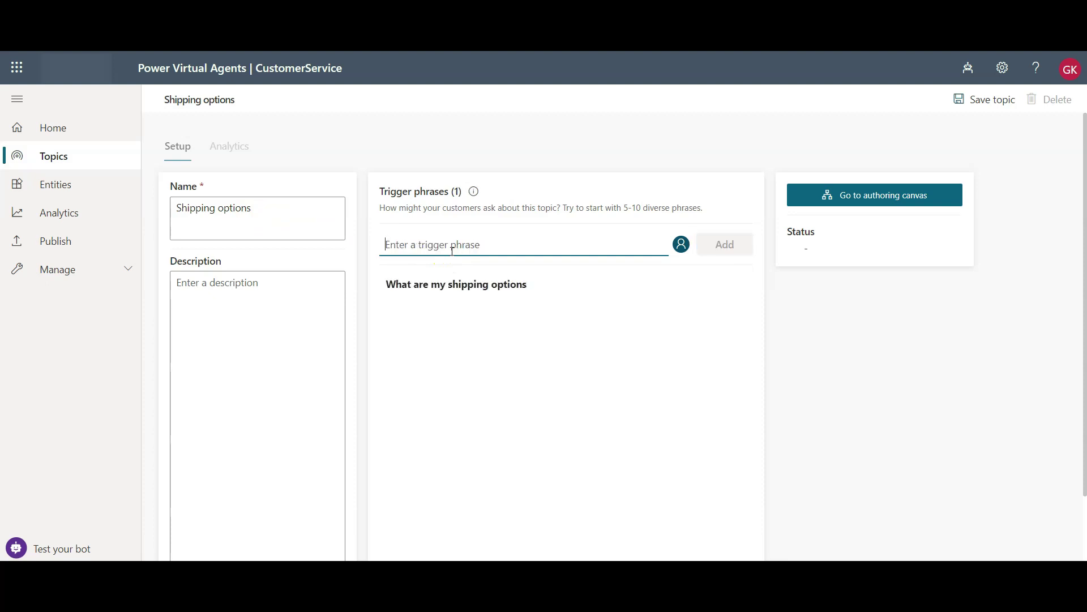
pyautogui.write('can i have a')
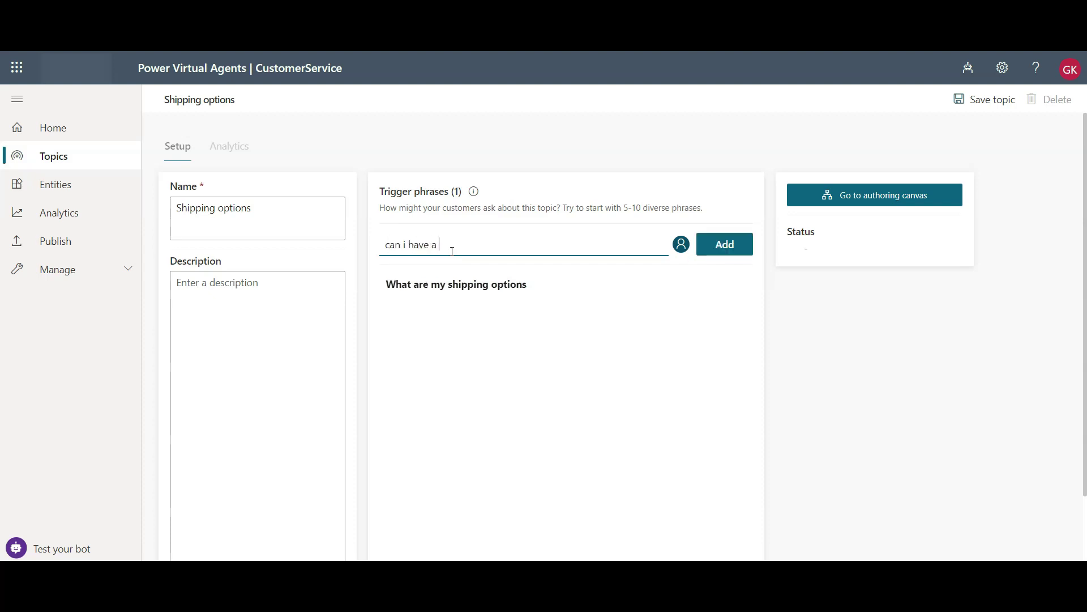
pyautogui.write(' free store pick up')
pyautogui.press('Return')
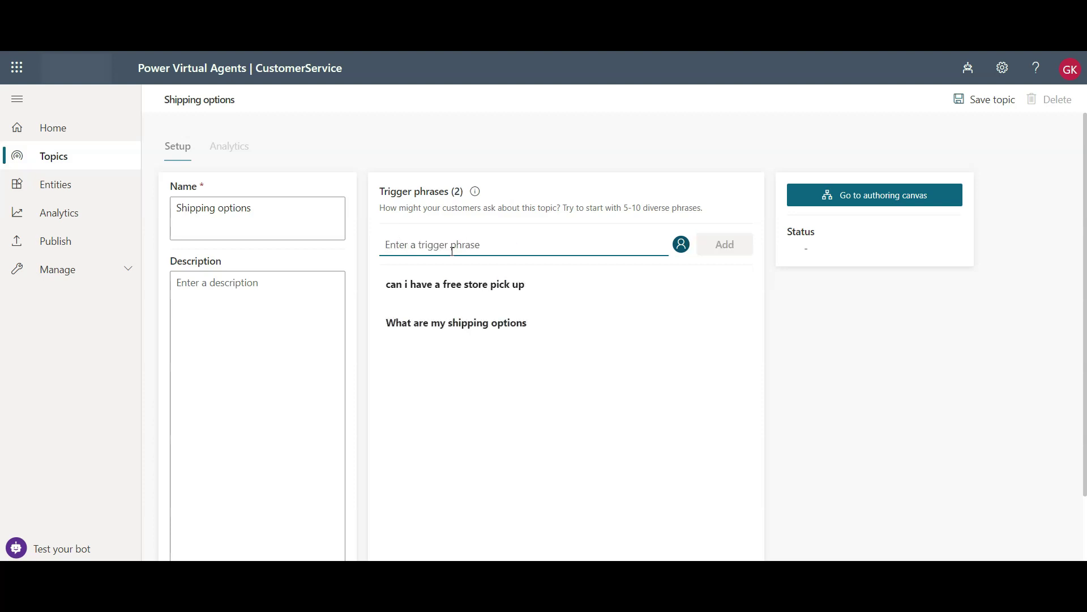
# Step: Add the trigger phrases "can i get free shipping", "do you provide same day shipping" and "how does shipping cost"
pyautogui.write('can i get free shipping')
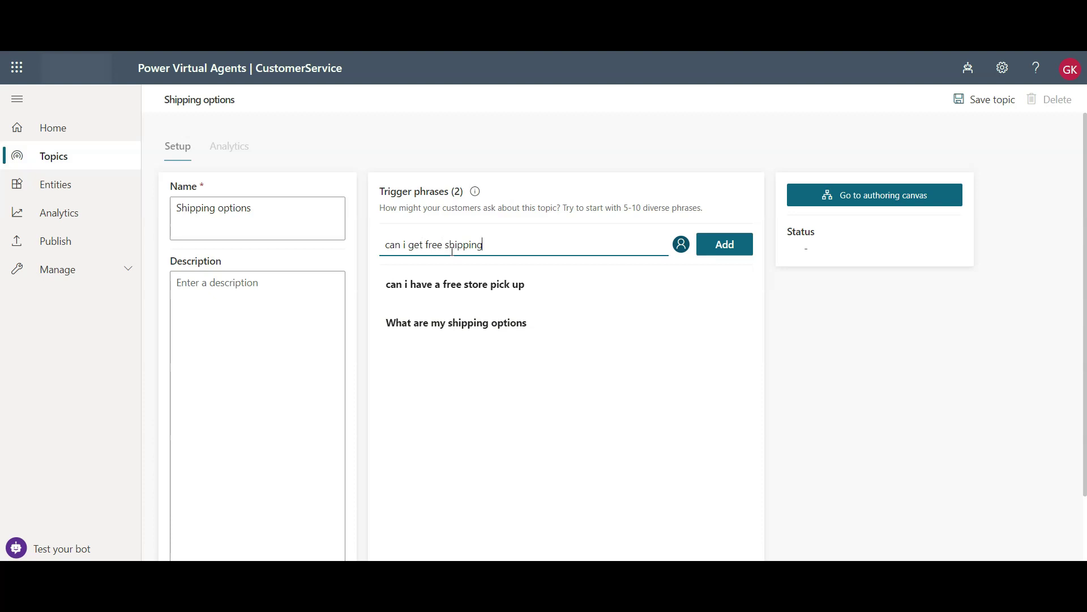
pyautogui.press('Return')
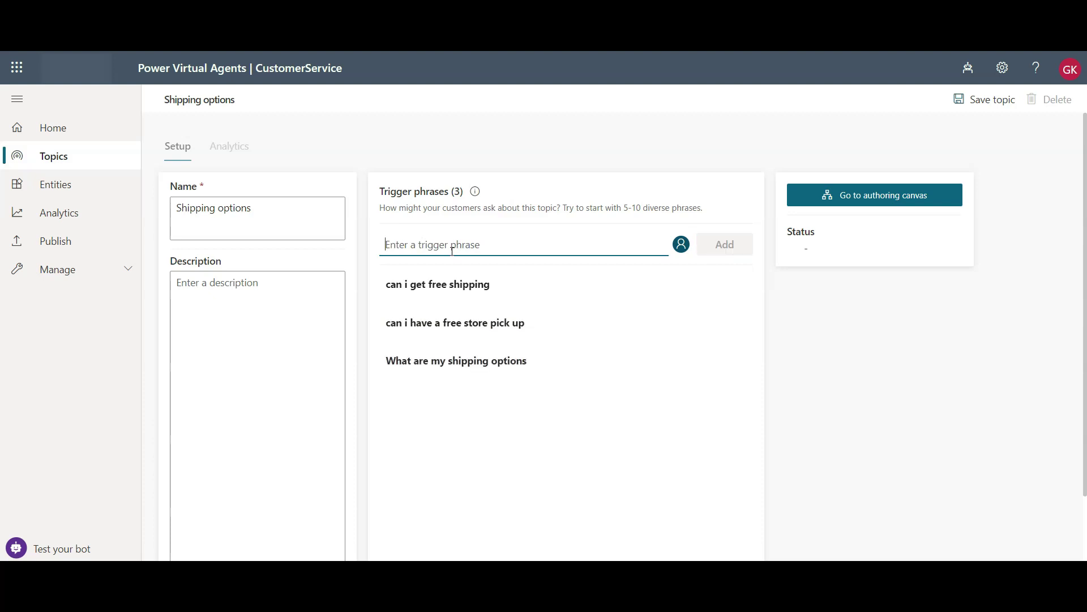
pyautogui.write('do you provide same day shipping')
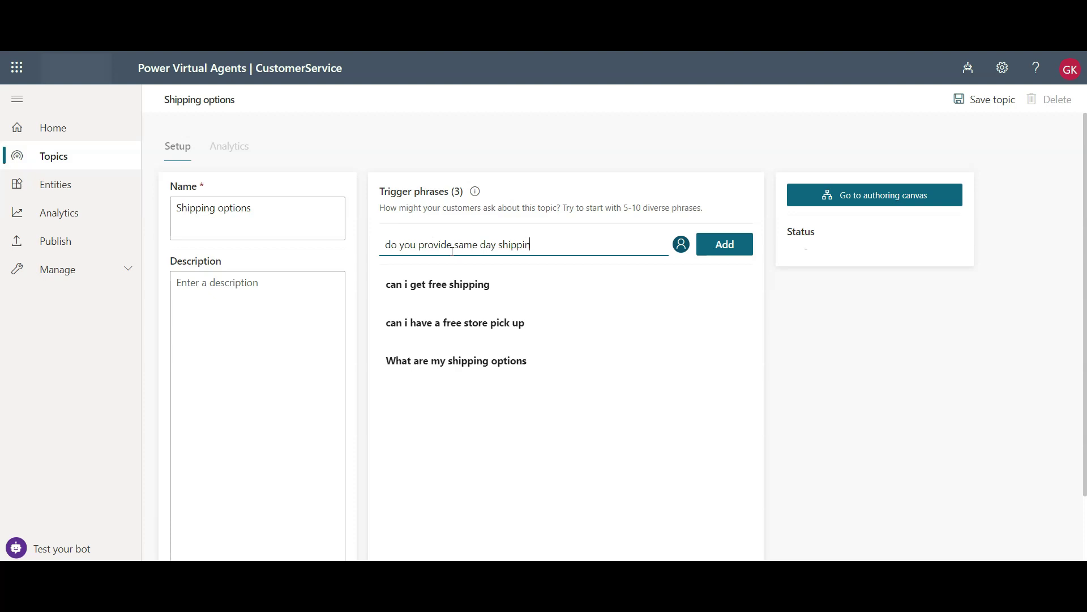
pyautogui.press('Return')
pyautogui.click(450, 248)
pyautogui.write('how does ')
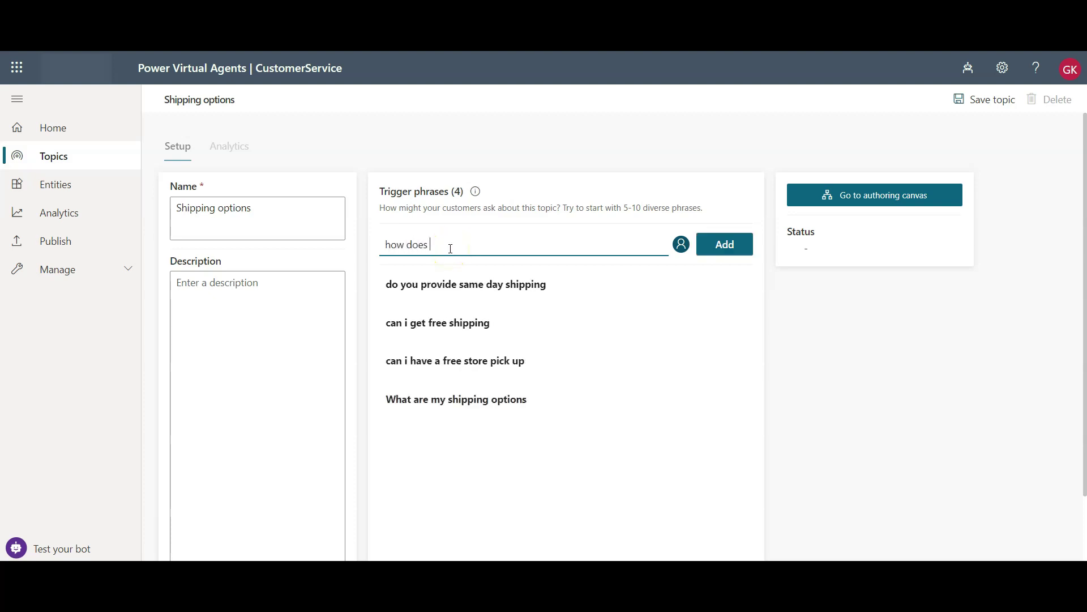
pyautogui.write('shipping cost')
pyautogui.press('Return')
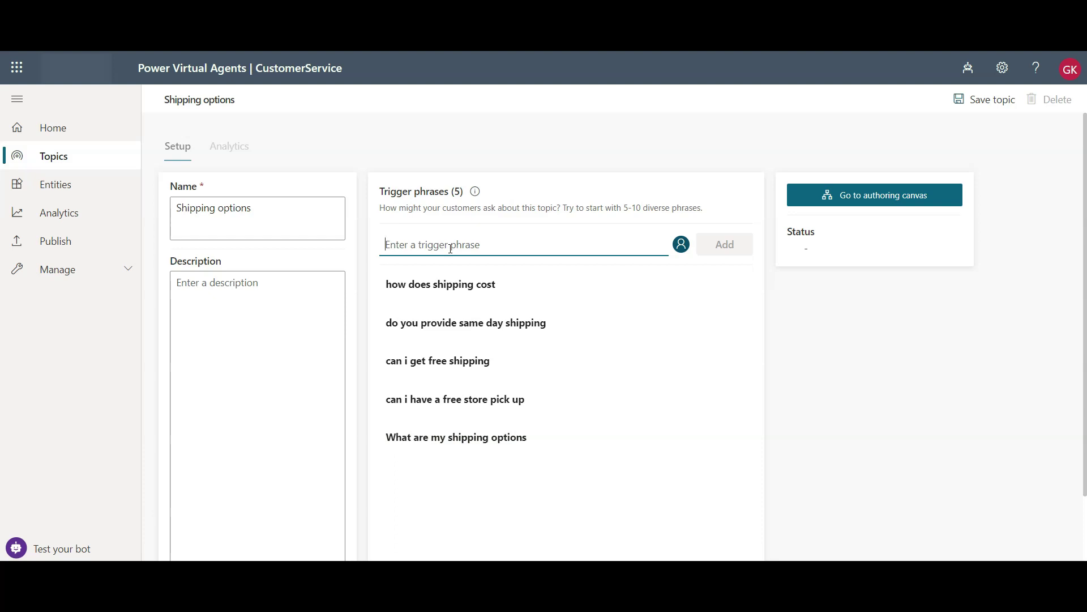
# Step: Save the Shipping options topic and open its authoring canvas
pyautogui.click(974, 99)
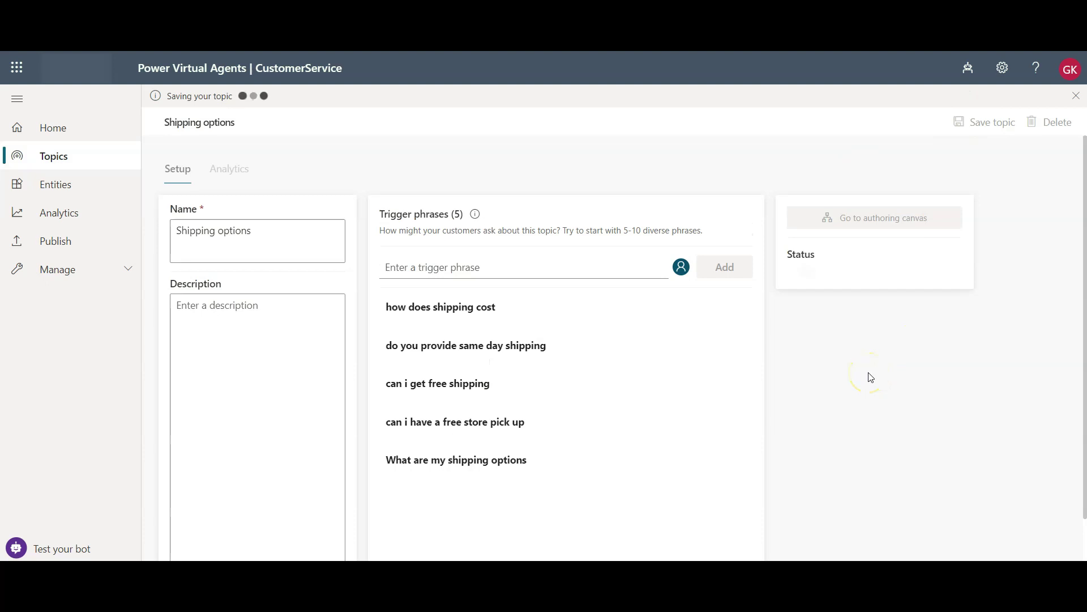
pyautogui.click(821, 371)
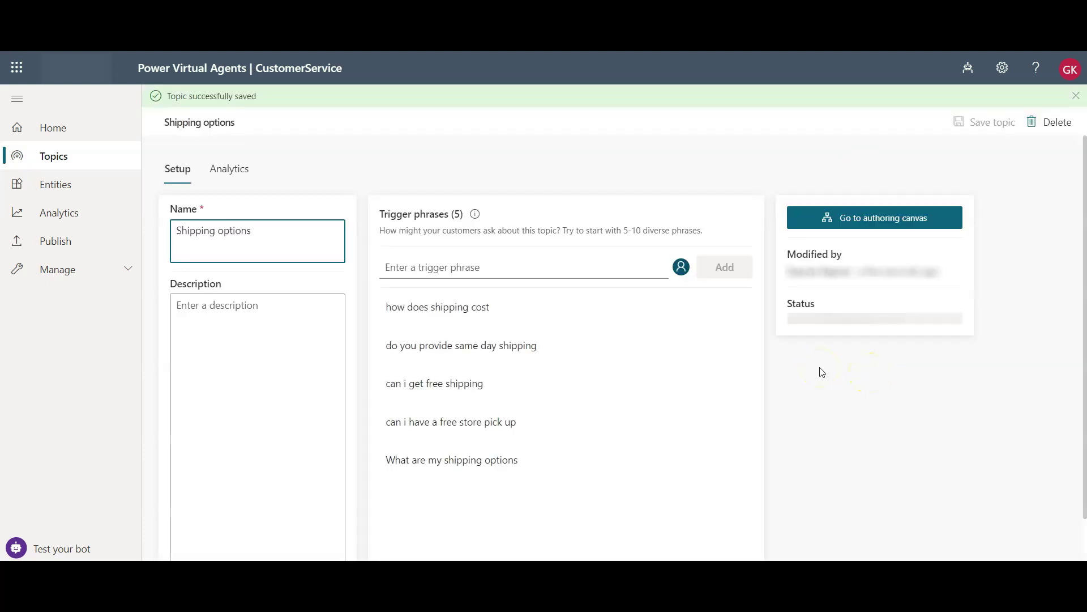
pyautogui.click(862, 219)
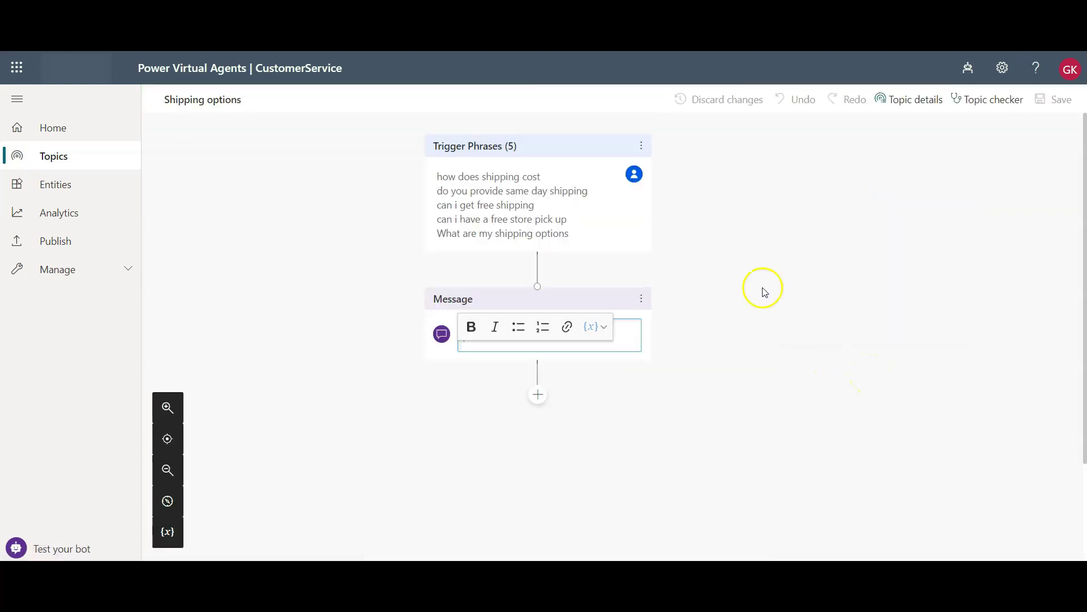
# Step: Write "We provide different shipping options to help get your orders as fast as you want" in the message below the trigger phrases
pyautogui.click(631, 331)
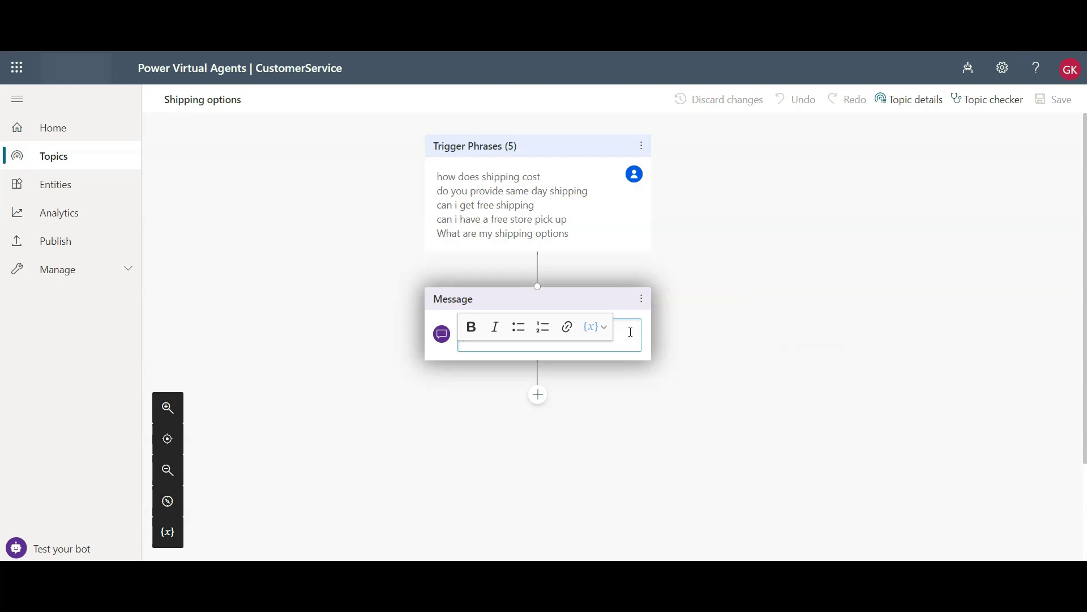
pyautogui.write('We prov')
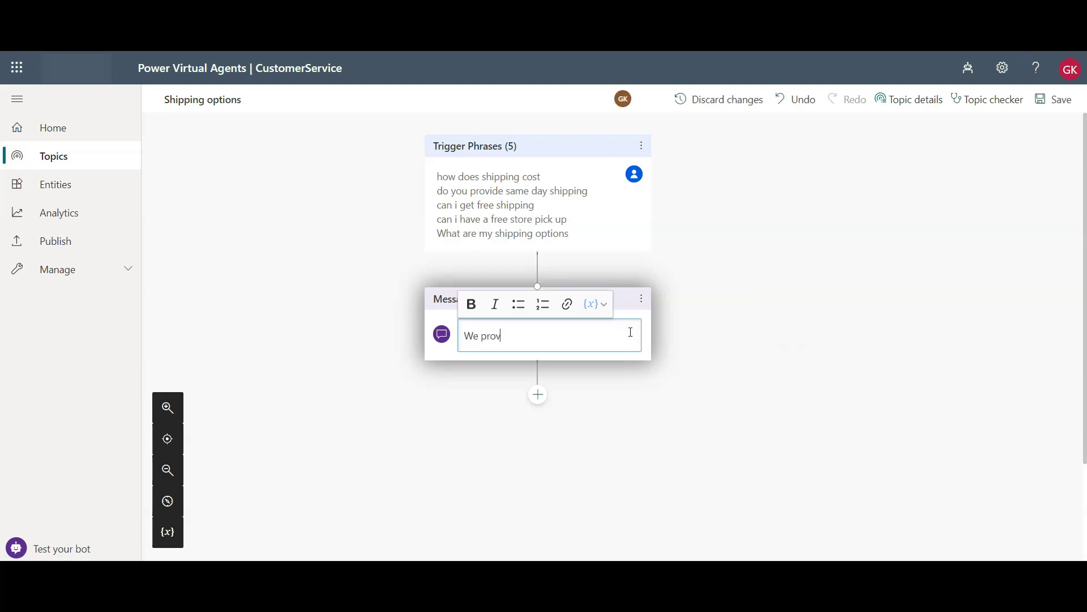
pyautogui.write('ide different shipping options')
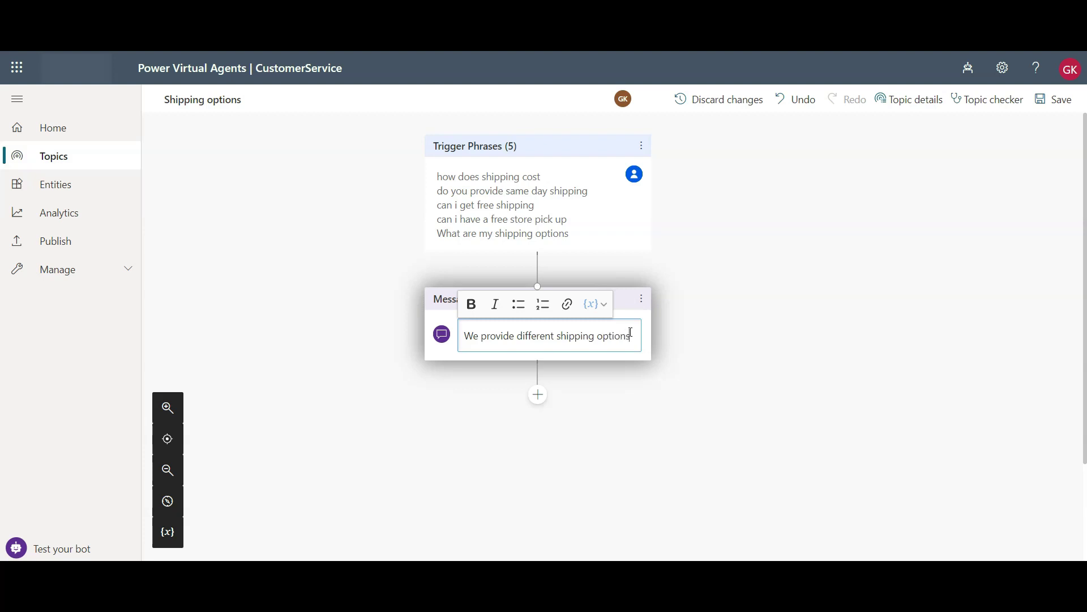
pyautogui.write(' to help ge')
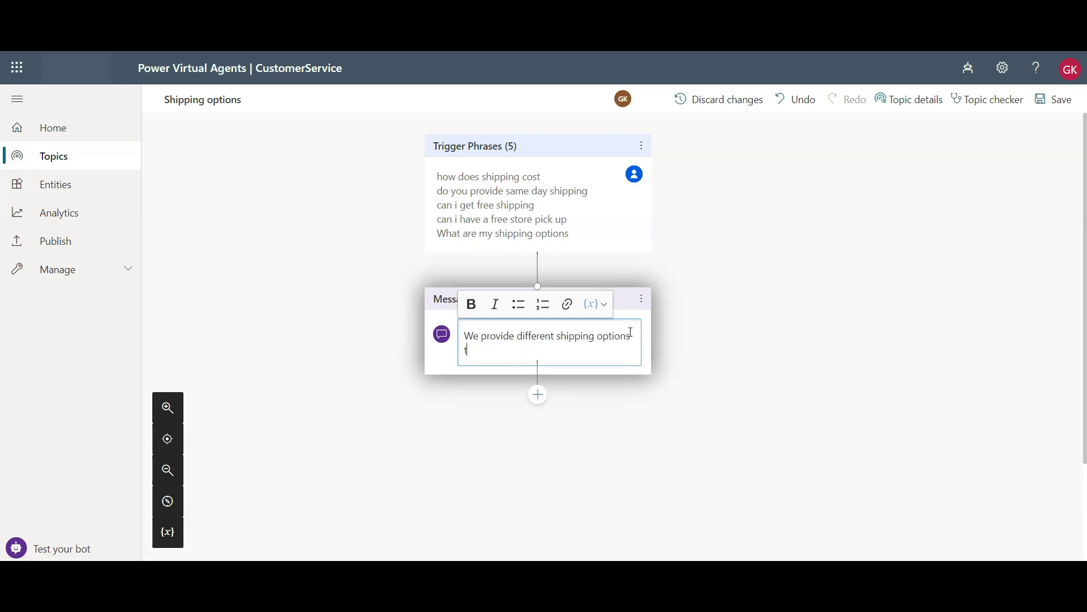
pyautogui.write('t your orders as fast')
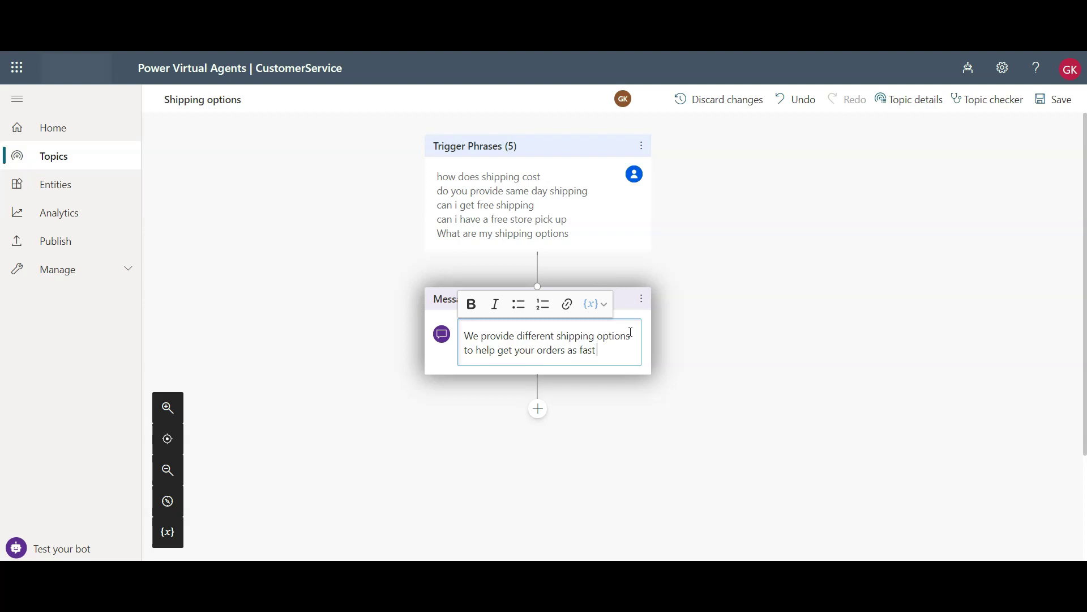
pyautogui.write(' as you want')
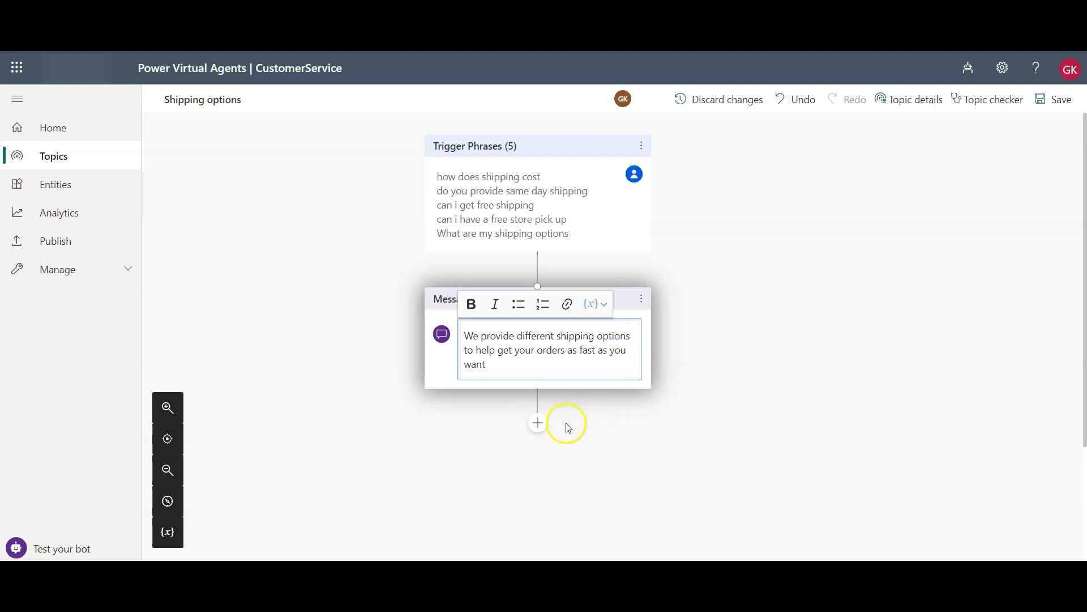
# Step: Add a question below the message that asks "Which shipping method do you want?"
pyautogui.click(537, 423)
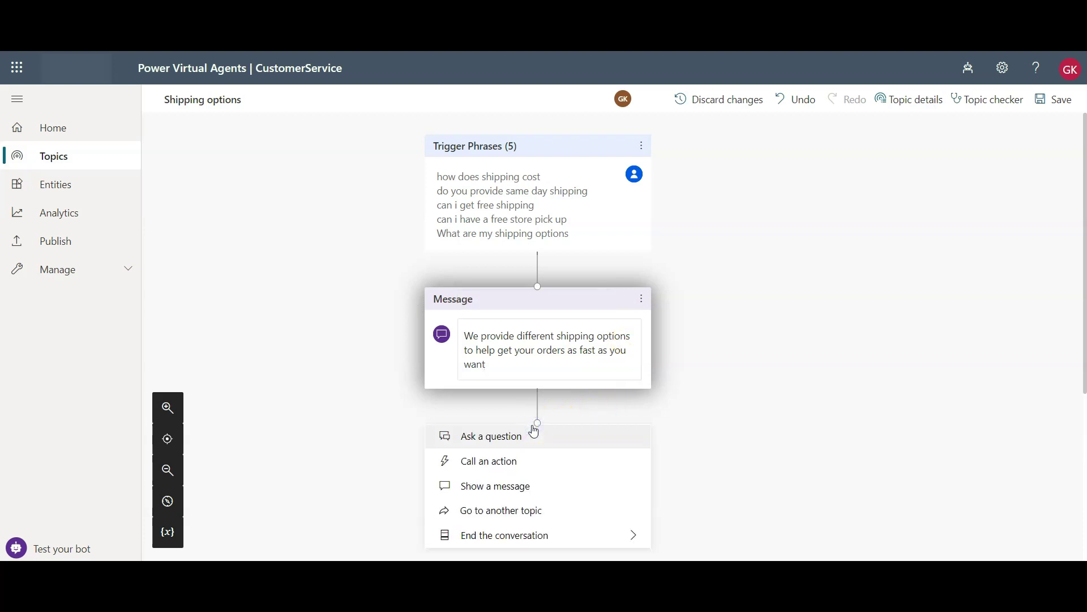
pyautogui.click(494, 436)
pyautogui.scroll(-4, 758, 375)
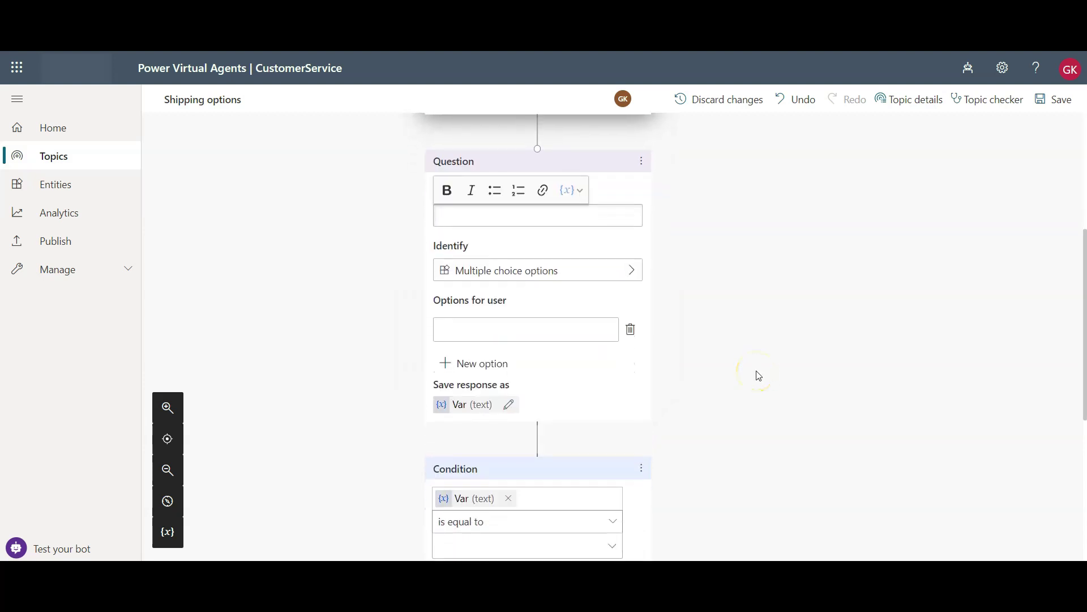
pyautogui.write('Whi')
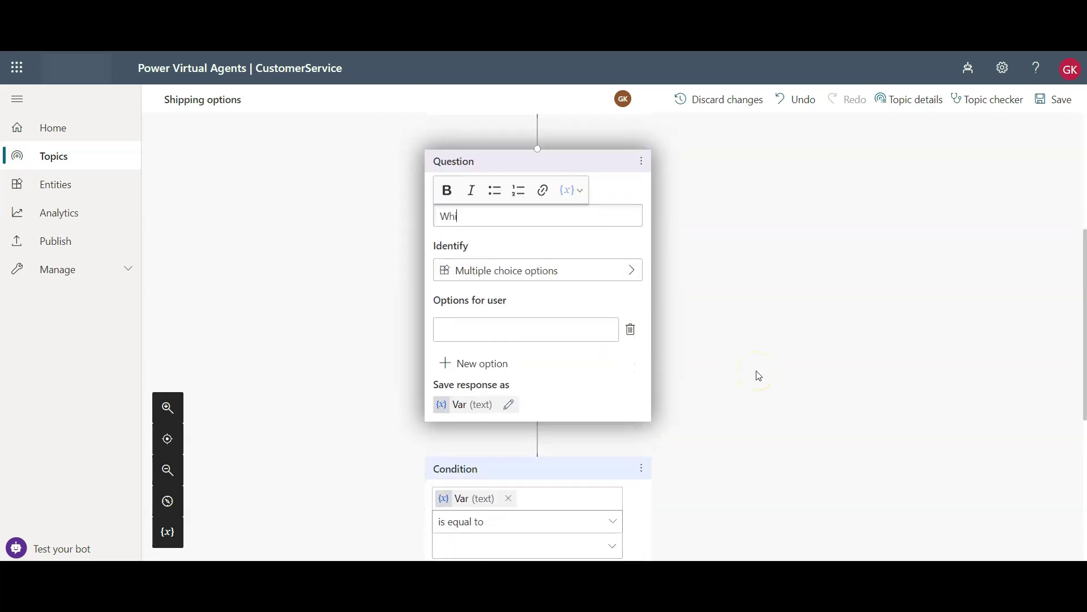
pyautogui.write('ch shipping method do')
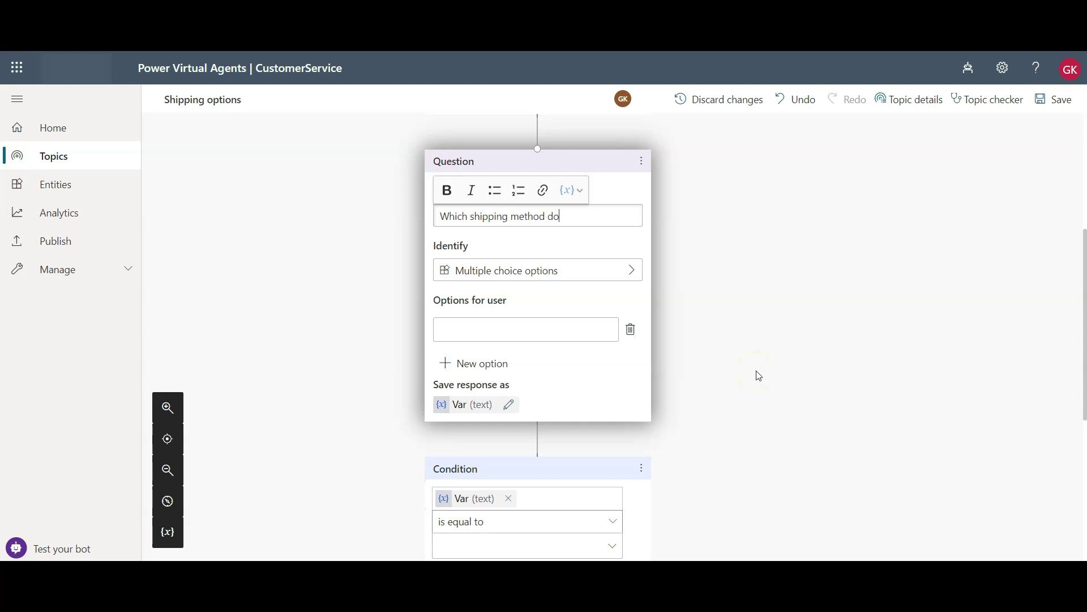
pyautogui.write(' you want?')
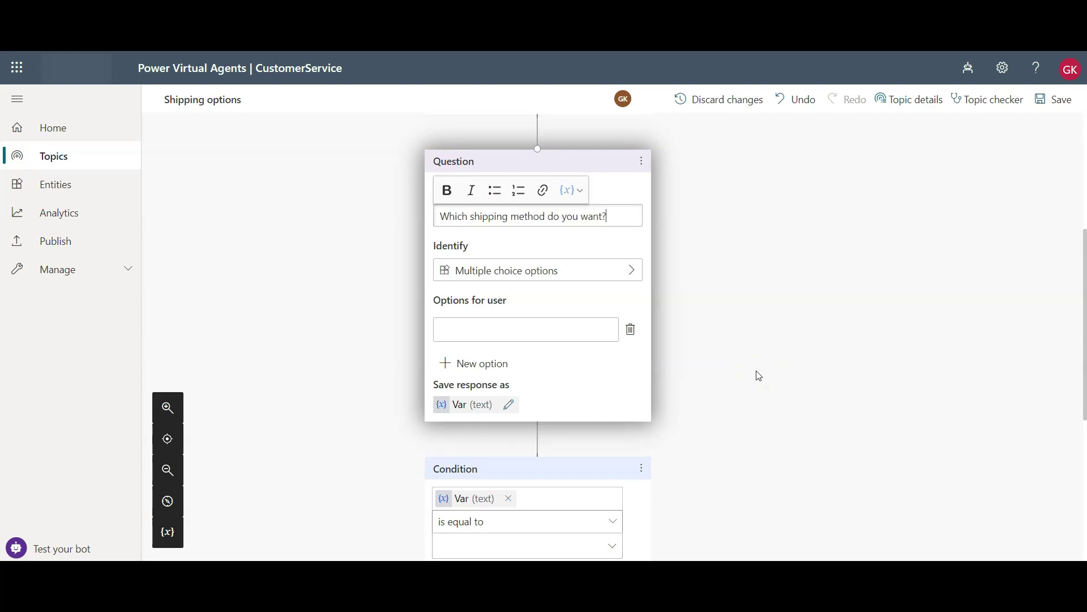
# Step: Make the shipping method question identify the custom Shipping options entity
pyautogui.click(586, 276)
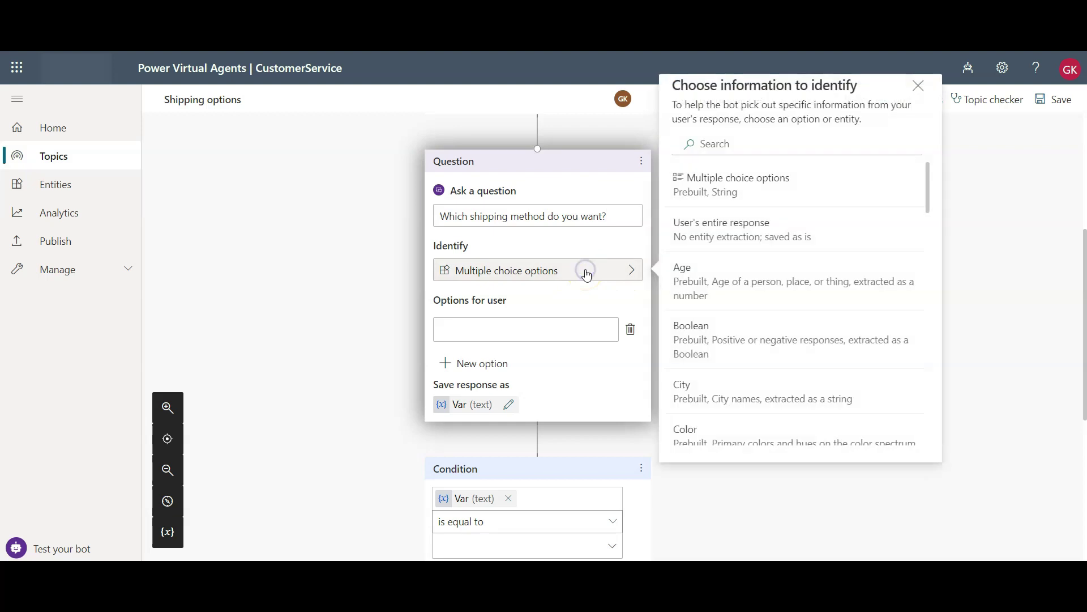
pyautogui.click(764, 136)
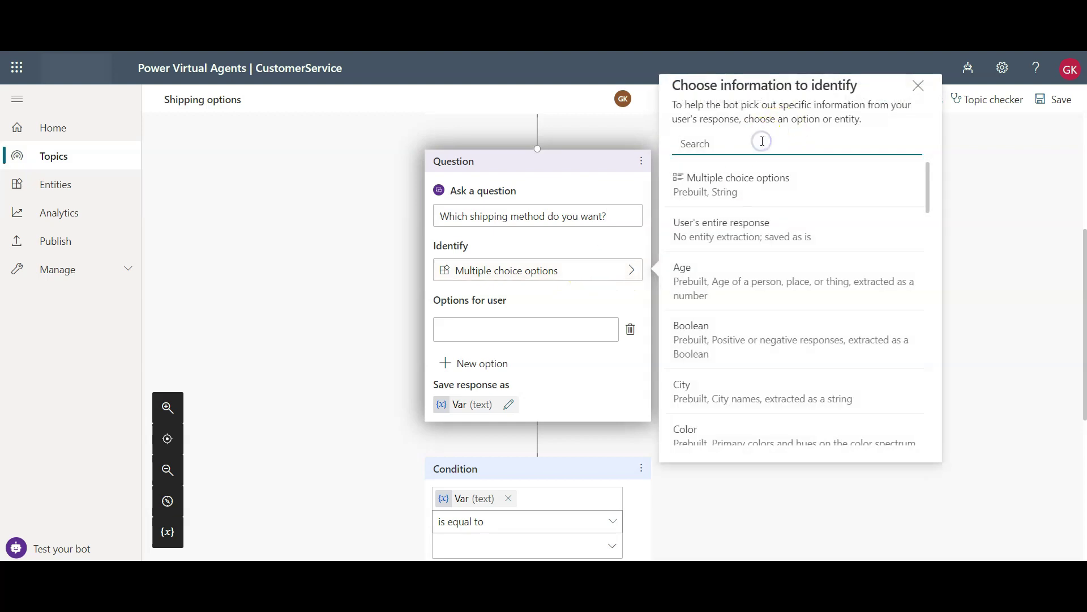
pyautogui.write('shipp')
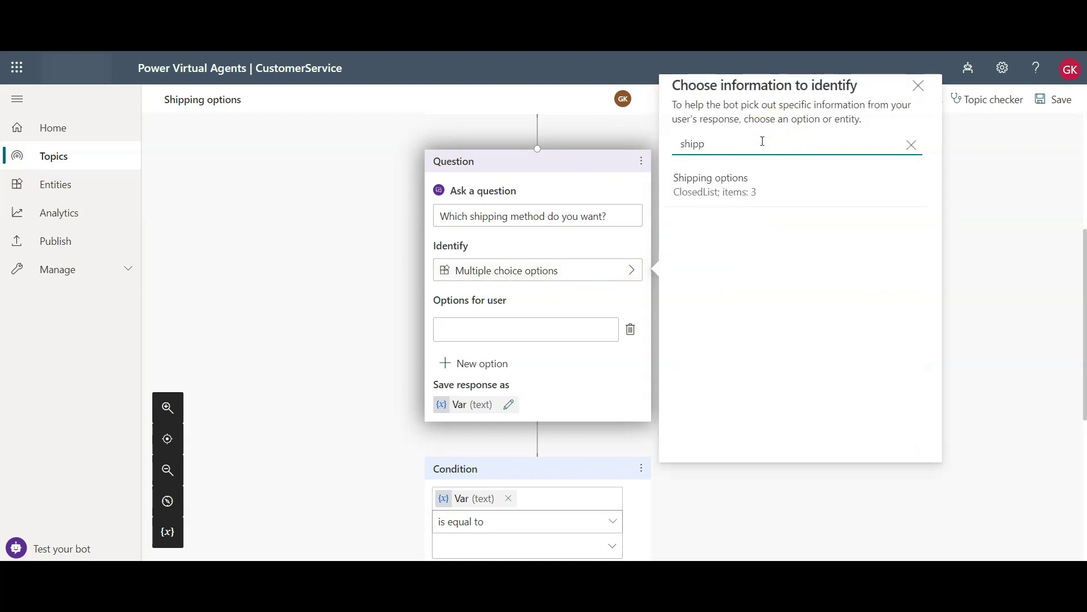
pyautogui.click(734, 189)
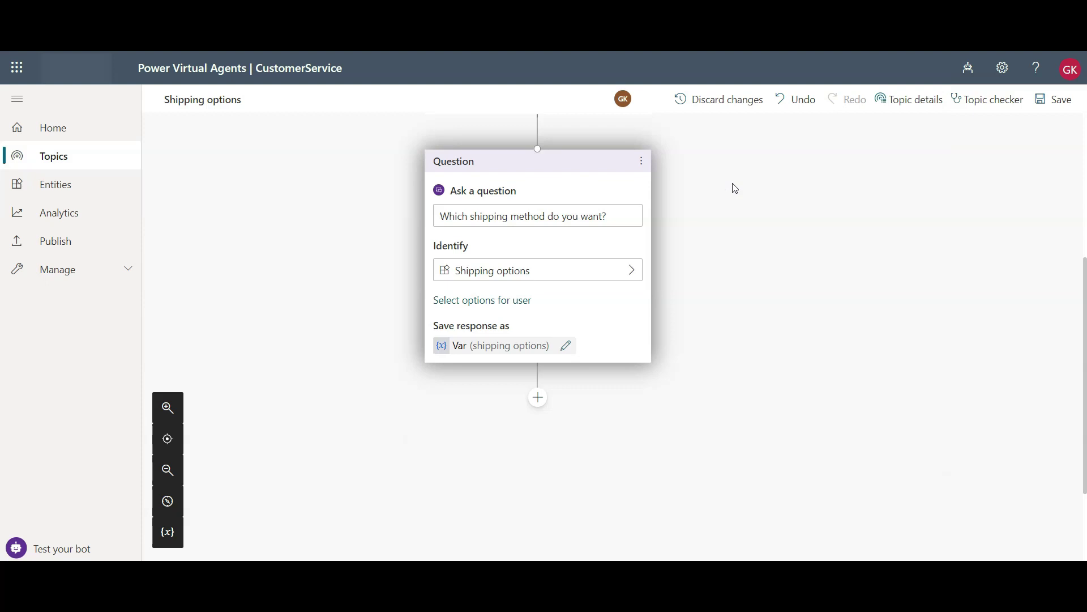
# Step: Display Standard shipping, Expedited shipping and Store pickup as the question's options for the user
pyautogui.click(489, 302)
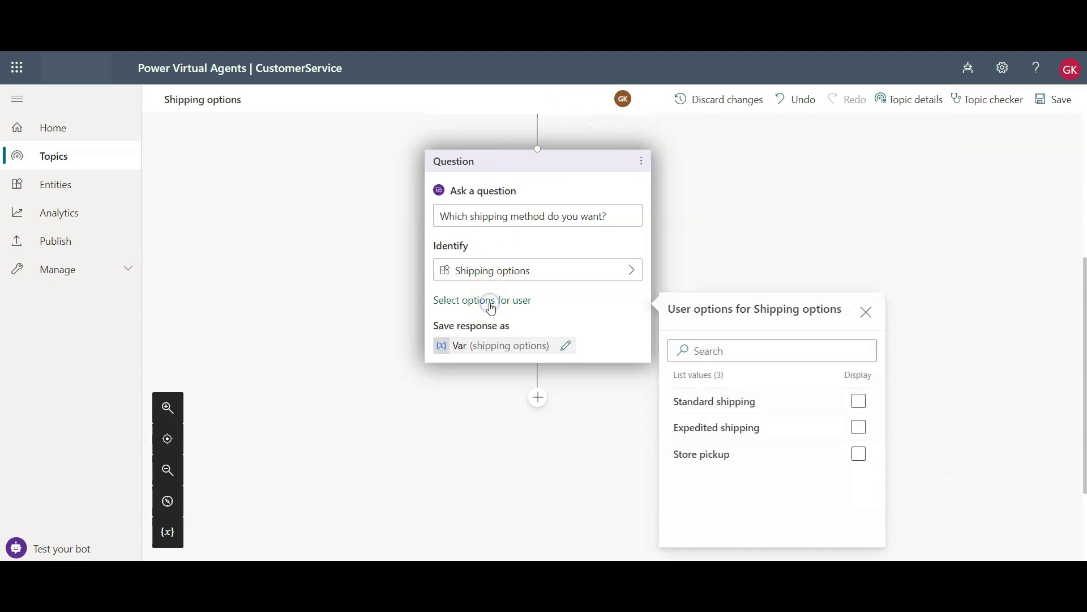
pyautogui.click(859, 401)
pyautogui.click(859, 428)
pyautogui.click(859, 455)
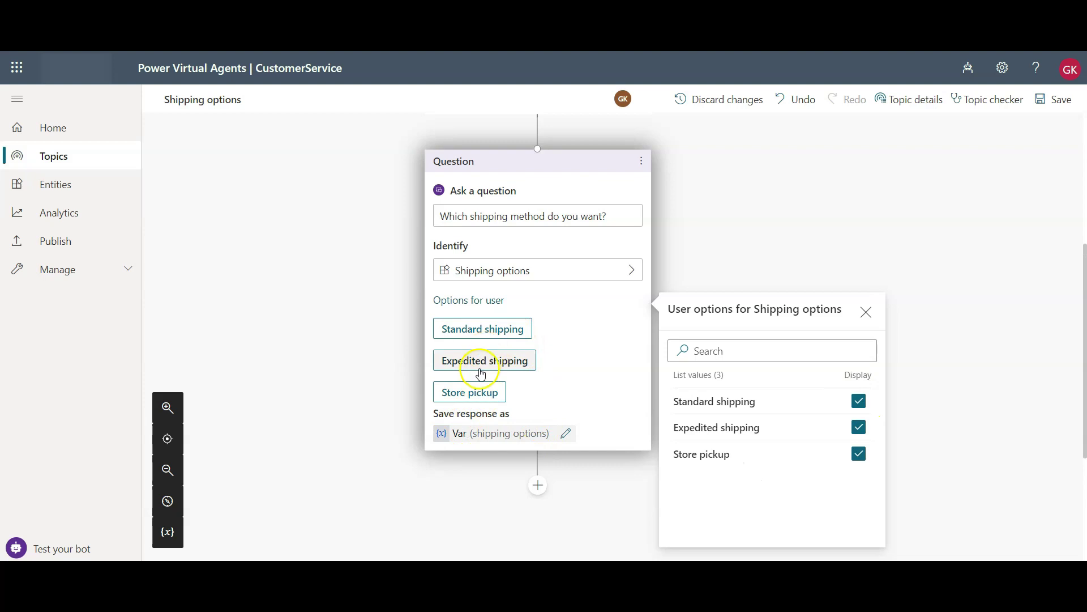
# Step: Rename the variable that stores the question's response to "ShippingMethod"
pyautogui.click(567, 436)
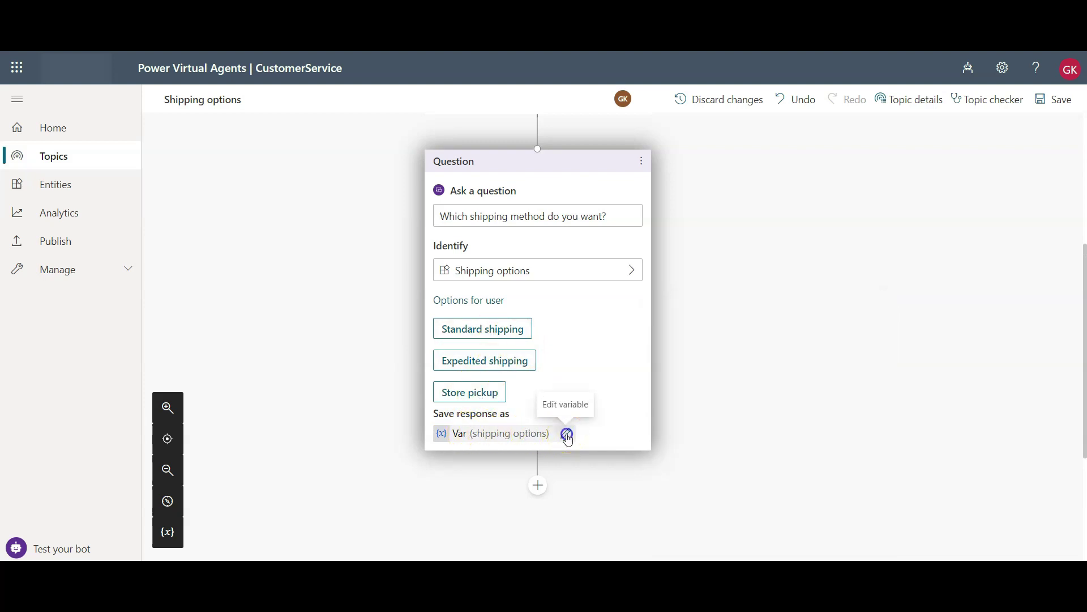
pyautogui.click(861, 184)
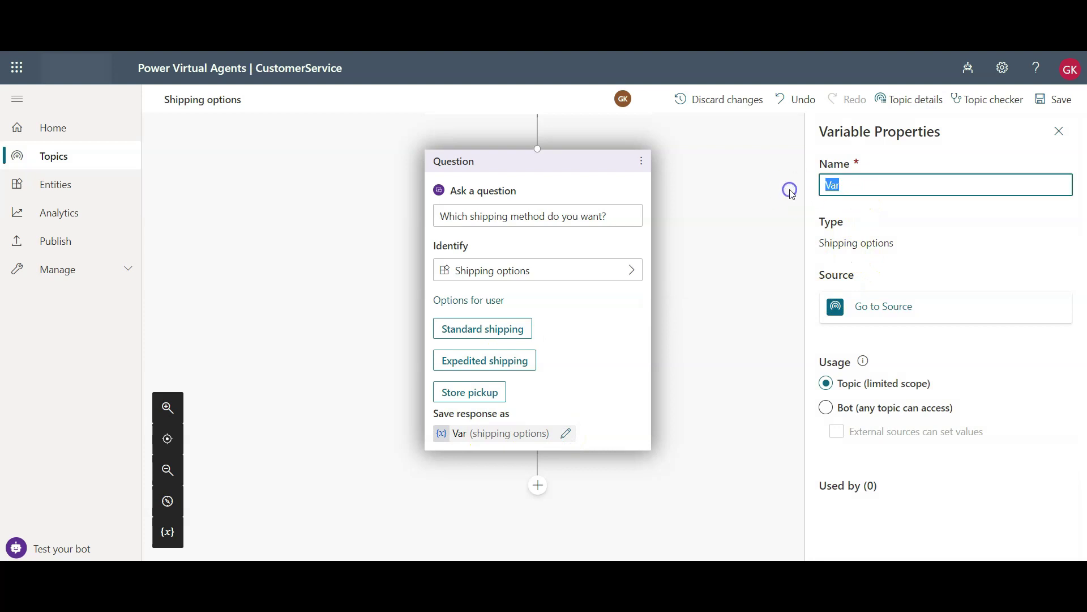
pyautogui.write('Shipping ')
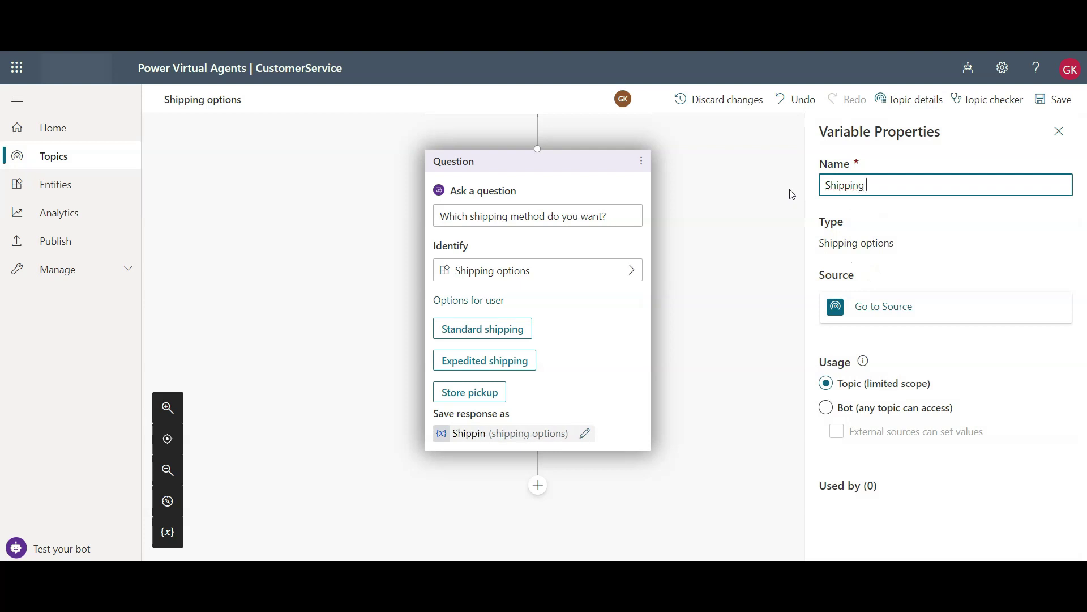
pyautogui.write('Method')
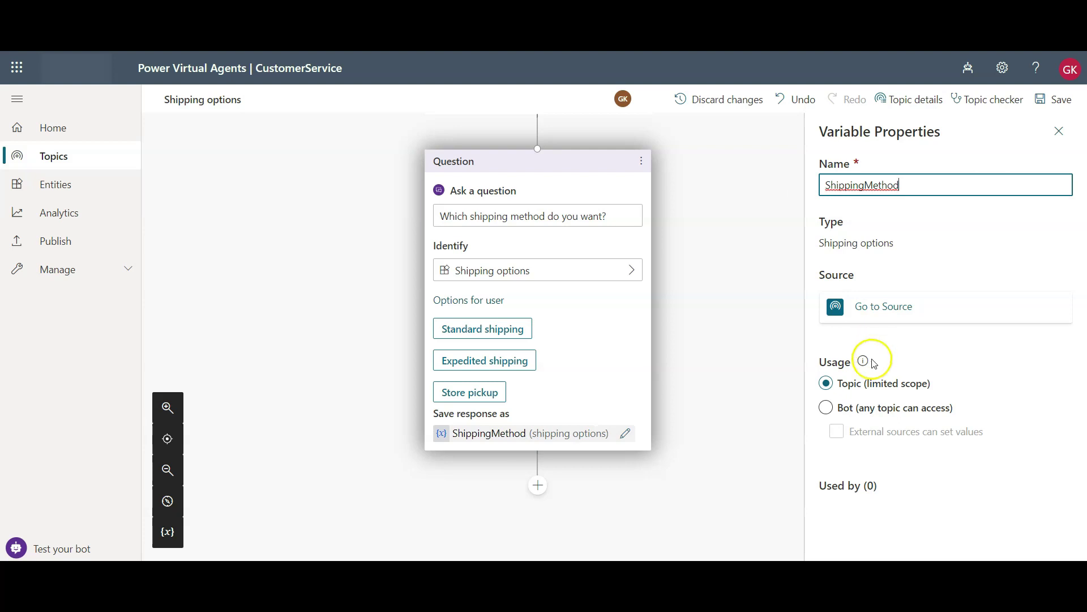
# Step: Save the Shipping options topic and close the variable's properties
pyautogui.click(1056, 105)
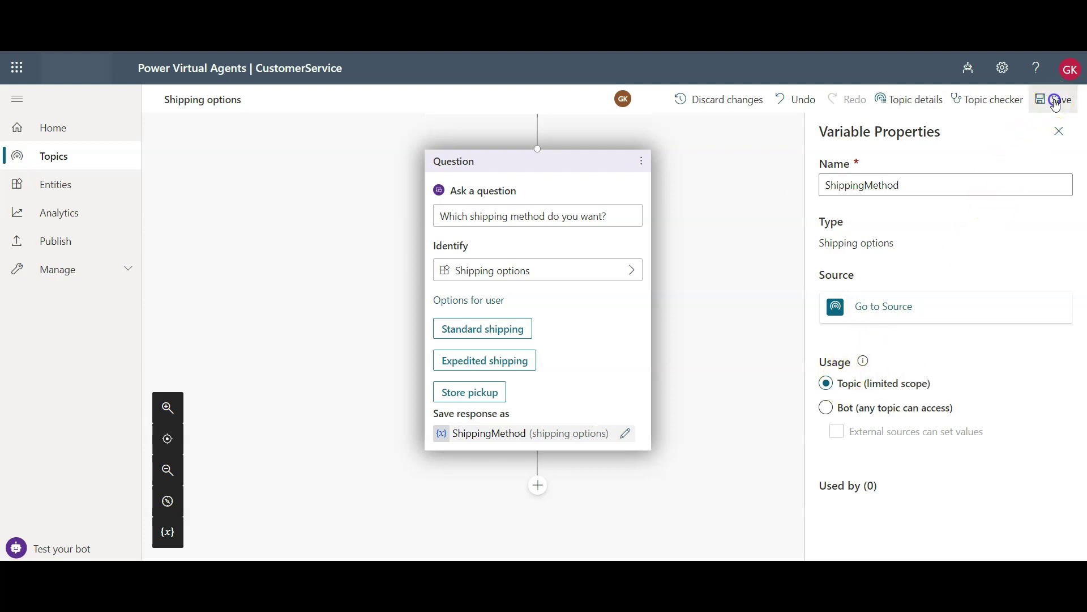
pyautogui.click(1059, 153)
# Step: Add a condition below the shipping method question that checks whether ShippingMethod is equal to Expedited shipping
pyautogui.scroll(-4, 693, 429)
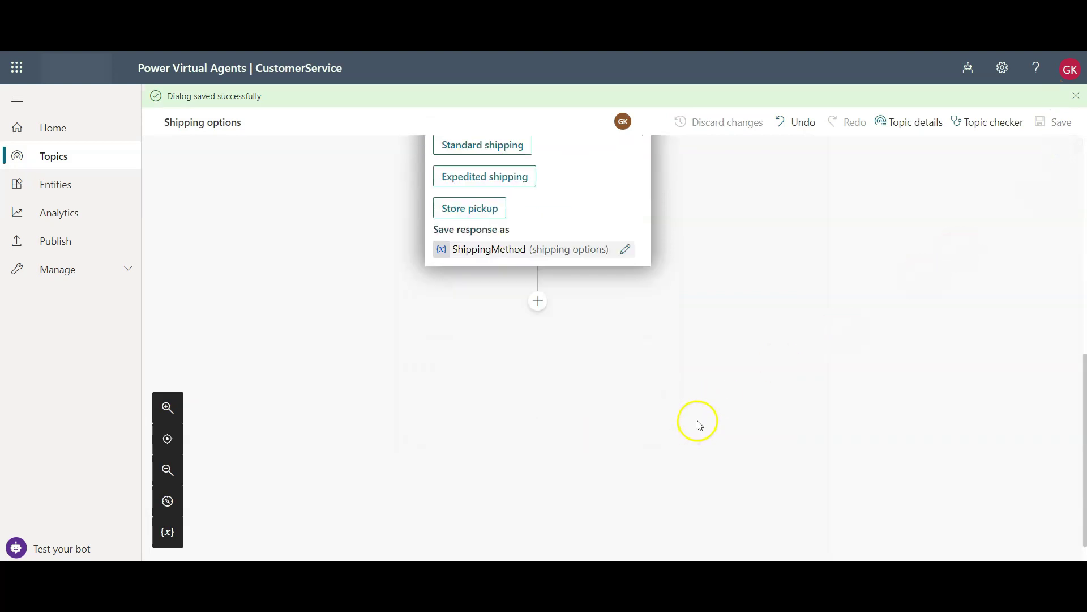
pyautogui.click(536, 268)
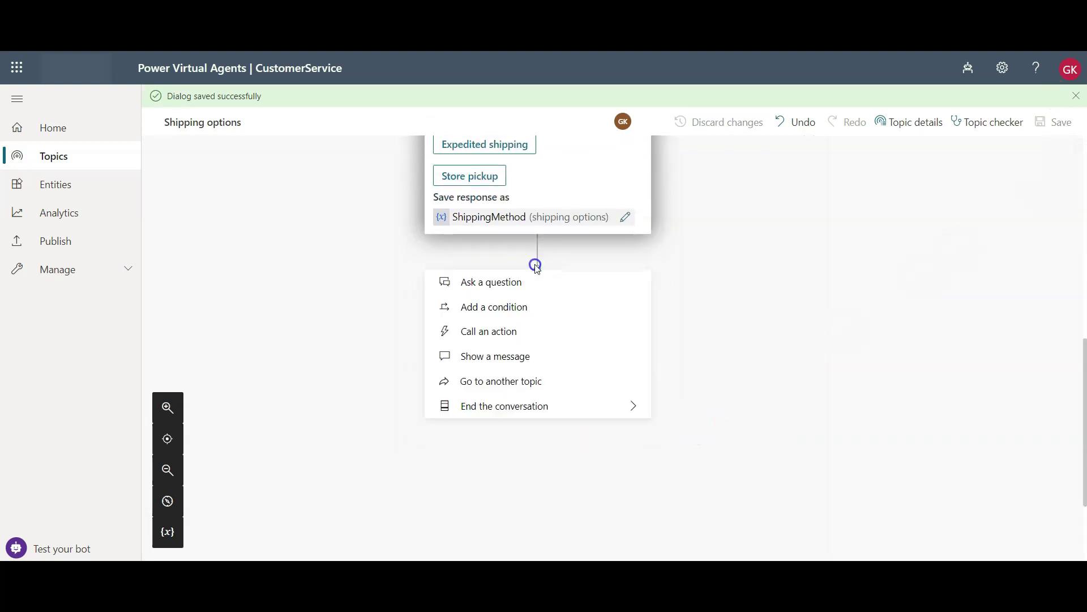
pyautogui.click(504, 312)
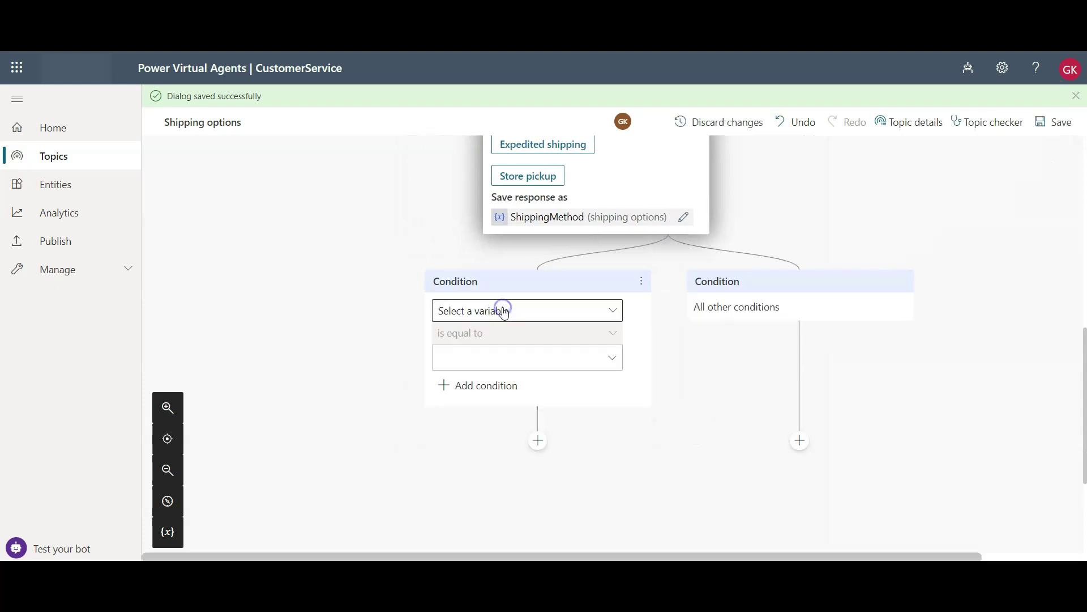
pyautogui.click(517, 290)
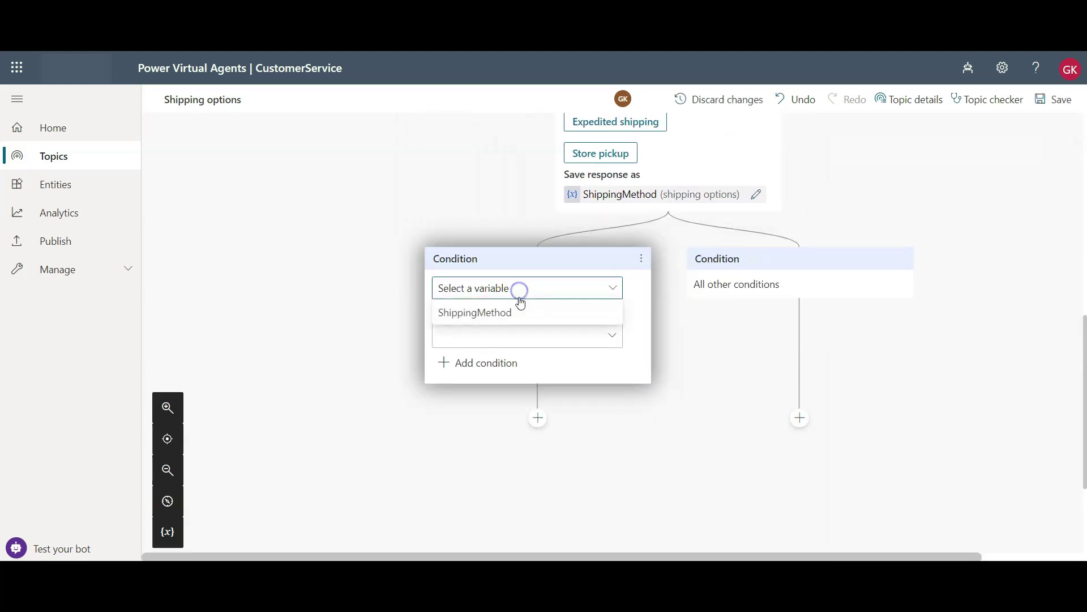
pyautogui.click(493, 319)
pyautogui.click(503, 335)
pyautogui.click(475, 388)
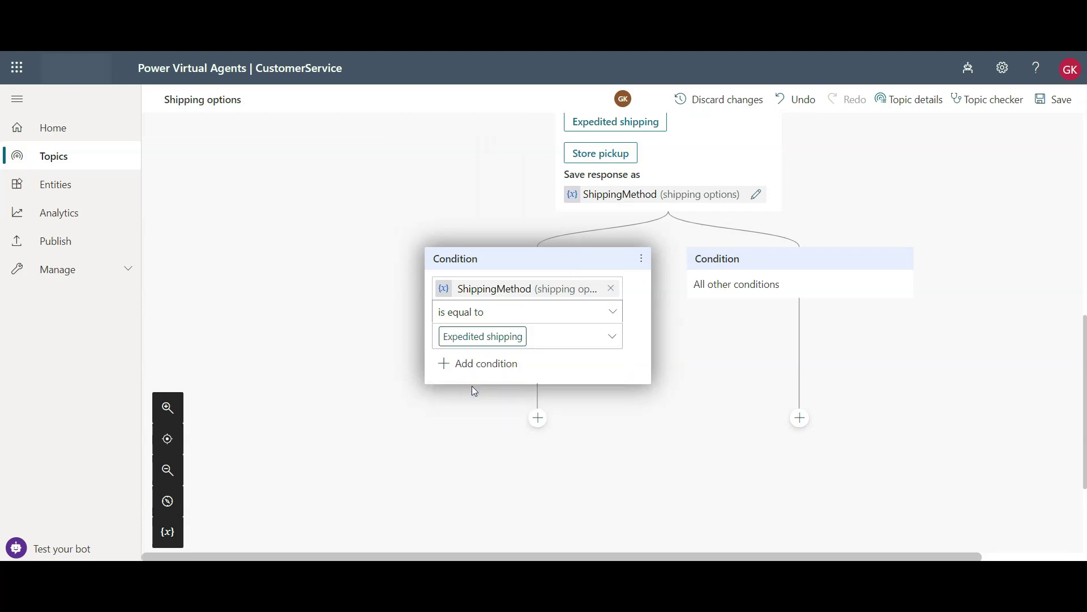
# Step: Add a second condition branch that checks whether ShippingMethod is equal to Store pickup
pyautogui.click(667, 228)
pyautogui.click(627, 283)
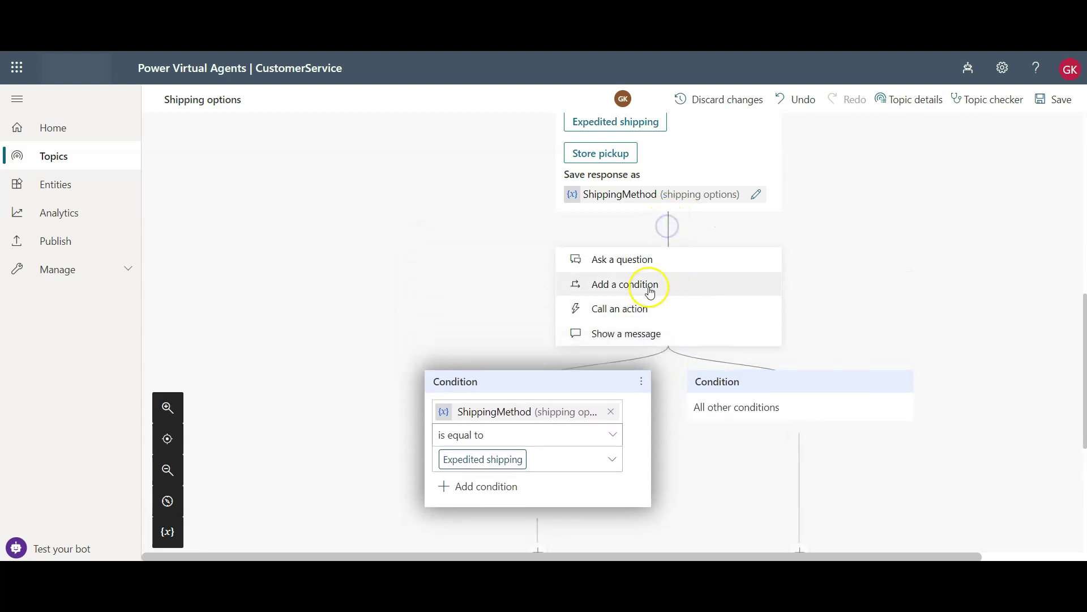
pyautogui.click(793, 294)
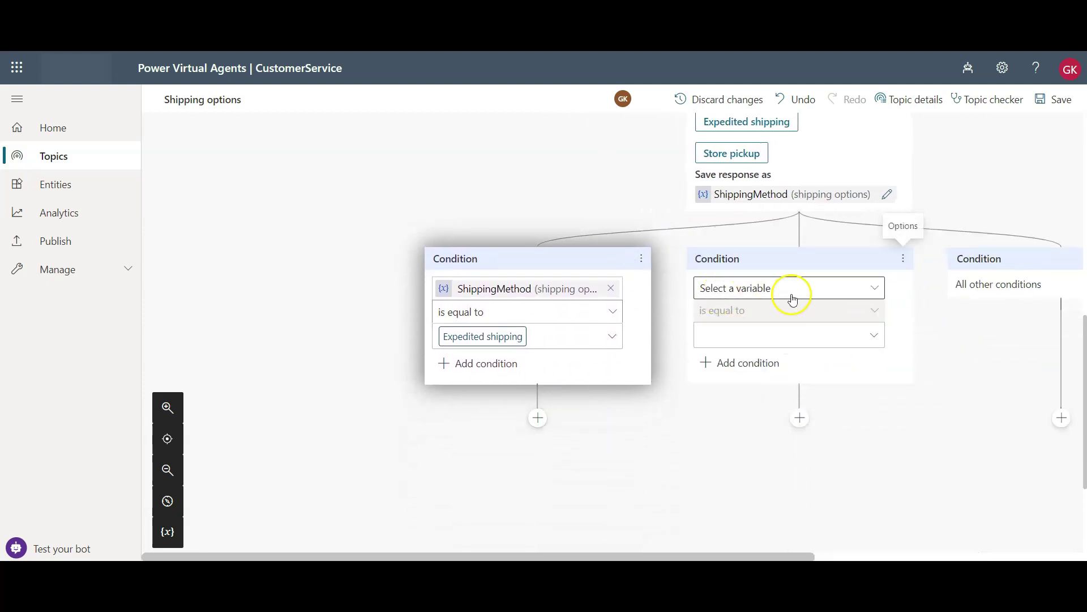
pyautogui.click(739, 313)
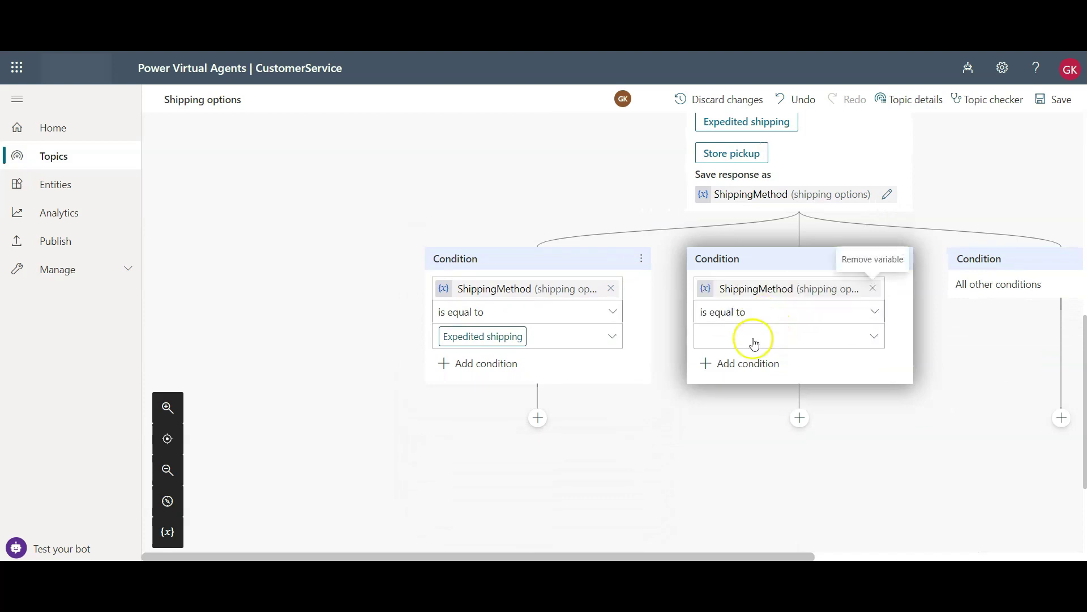
pyautogui.click(753, 338)
pyautogui.click(730, 412)
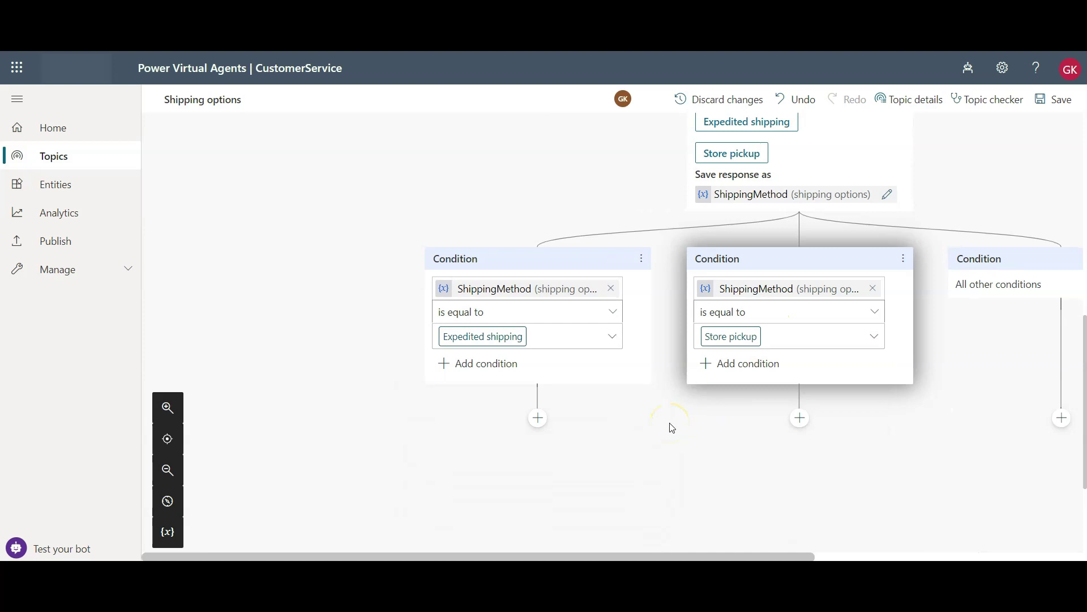
# Step: Add a third condition branch that checks whether ShippingMethod is equal to Standard shipping
pyautogui.click(797, 223)
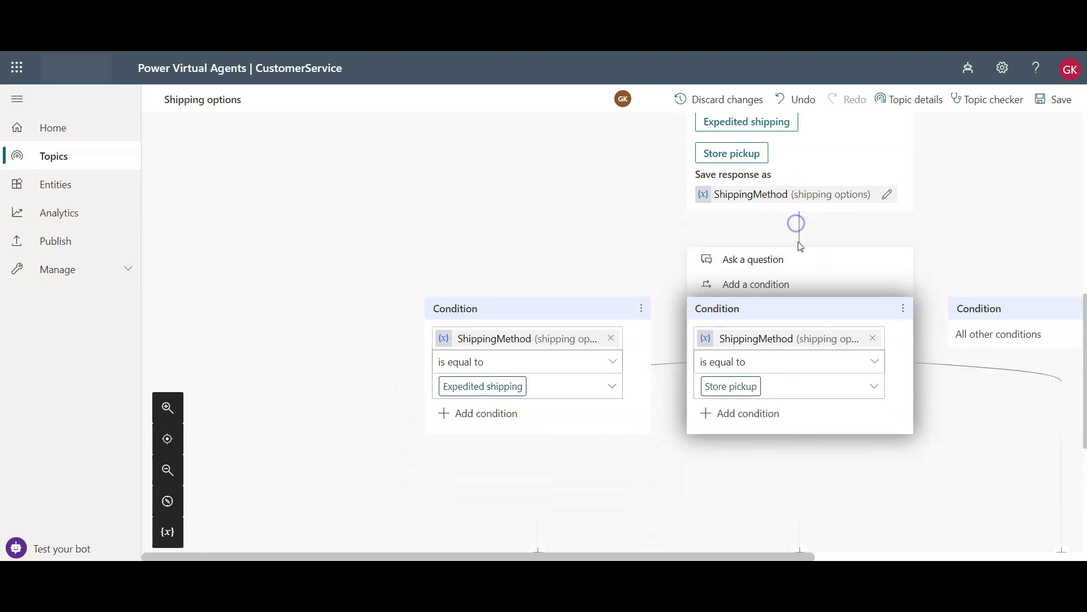
pyautogui.click(746, 282)
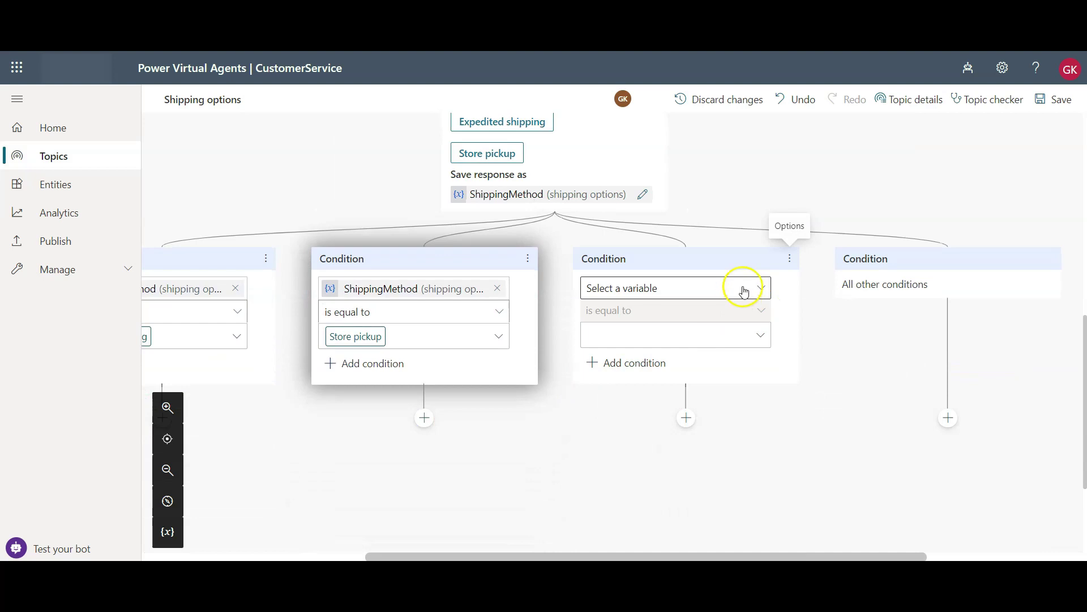
pyautogui.click(743, 290)
pyautogui.click(652, 311)
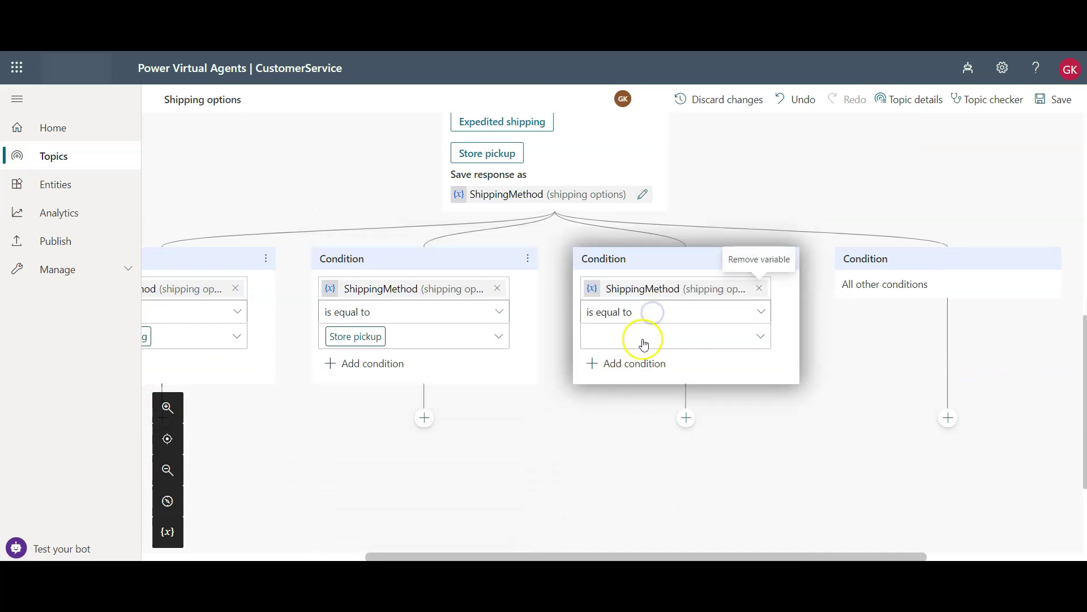
pyautogui.click(644, 340)
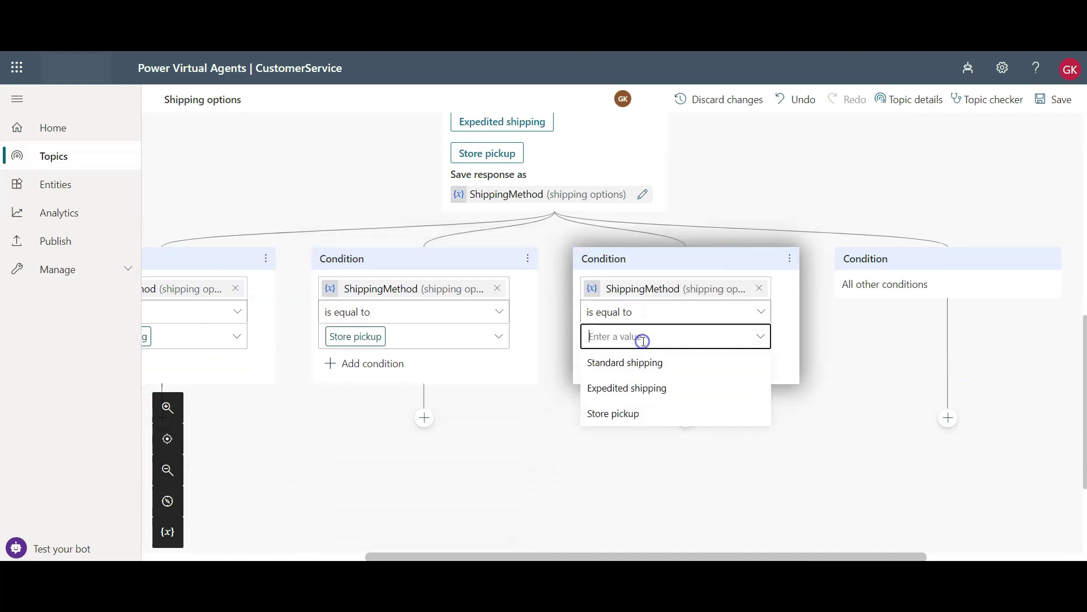
pyautogui.click(623, 369)
pyautogui.moveTo(545, 558); pyautogui.dragTo(442, 558)
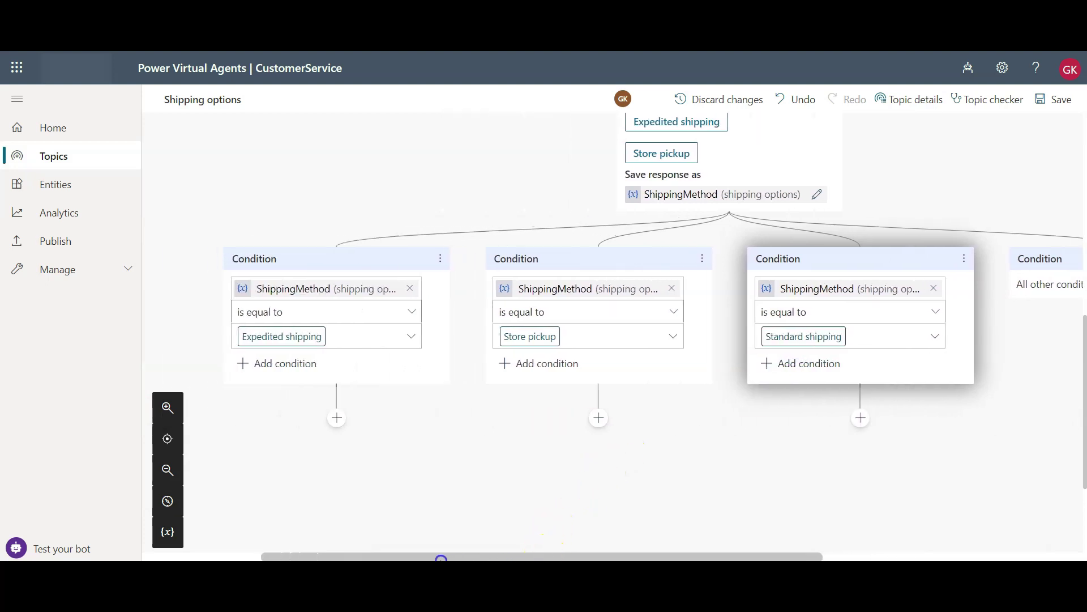
pyautogui.moveTo(441, 558); pyautogui.dragTo(459, 558)
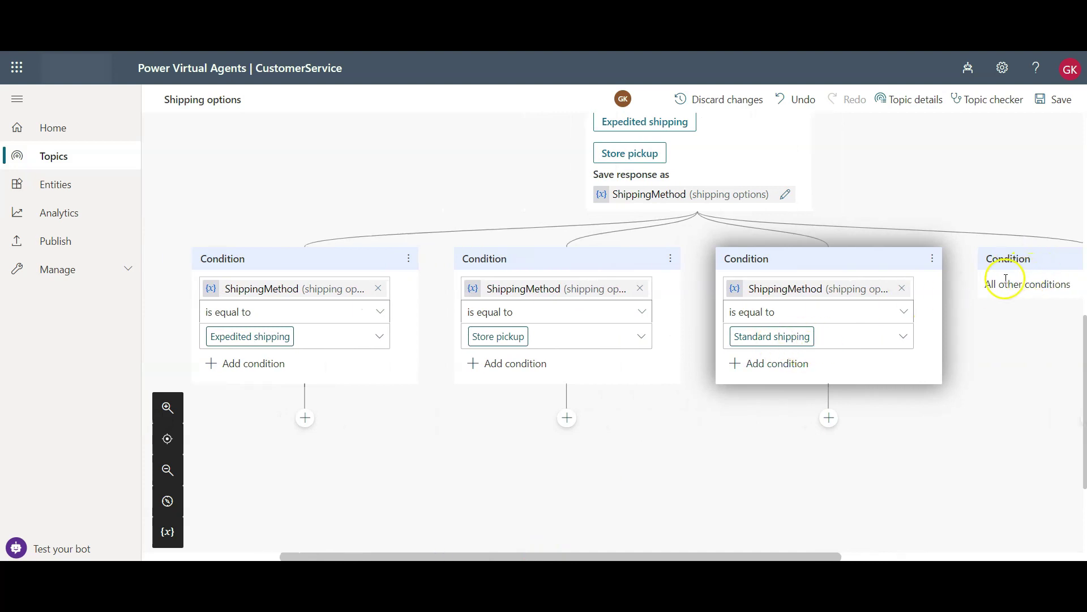
pyautogui.moveTo(991, 284); pyautogui.dragTo(1042, 284)
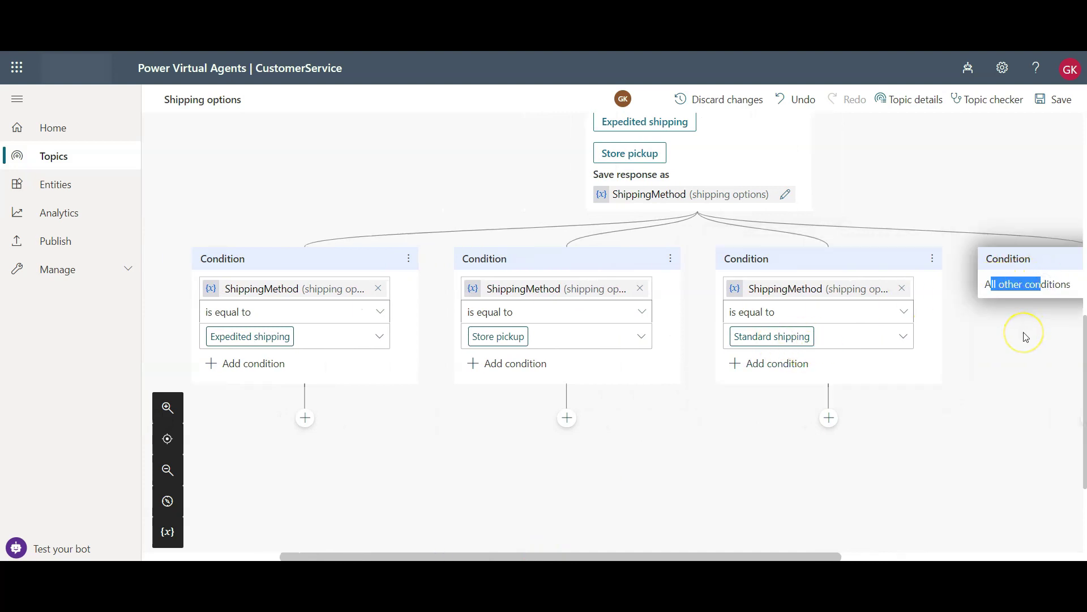
pyautogui.click(1026, 338)
pyautogui.click(1070, 283)
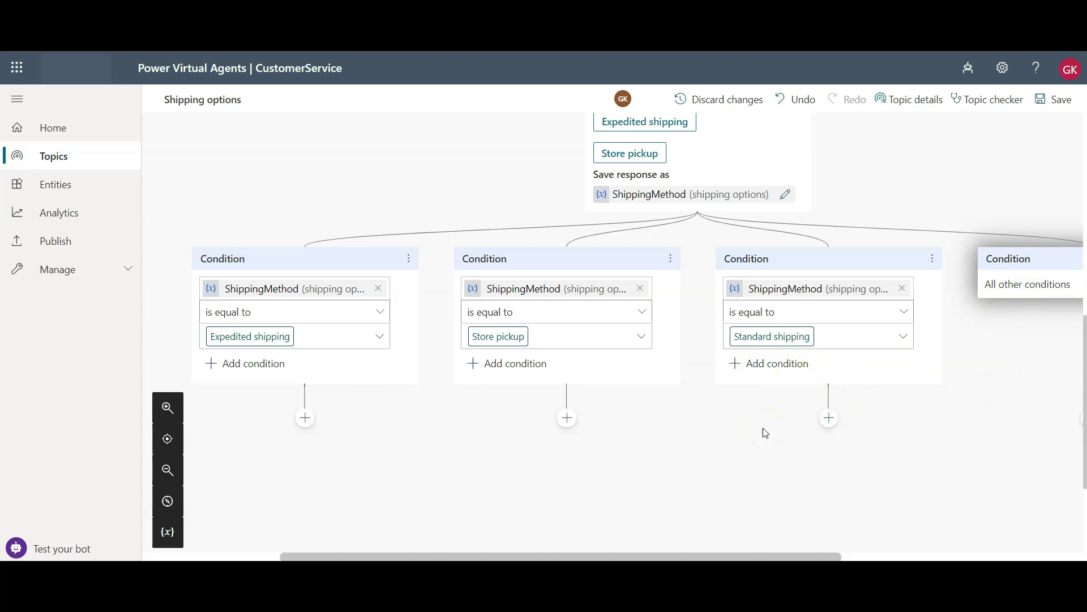
# Step: End the conversation in the "All other conditions" branch with a transfer to agent
pyautogui.moveTo(782, 556); pyautogui.dragTo(852, 556)
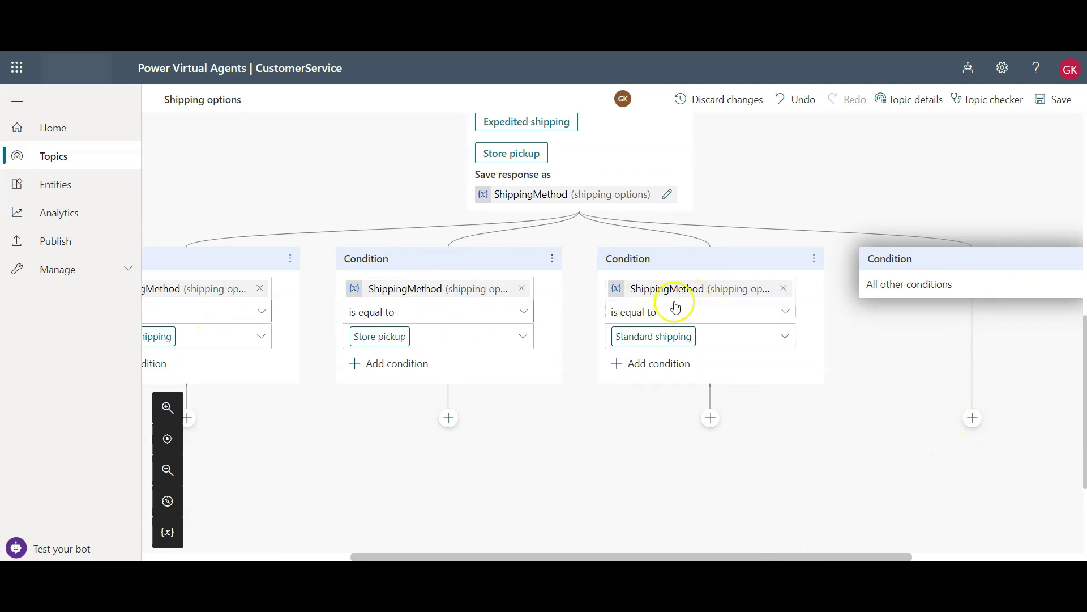
pyautogui.click(973, 420)
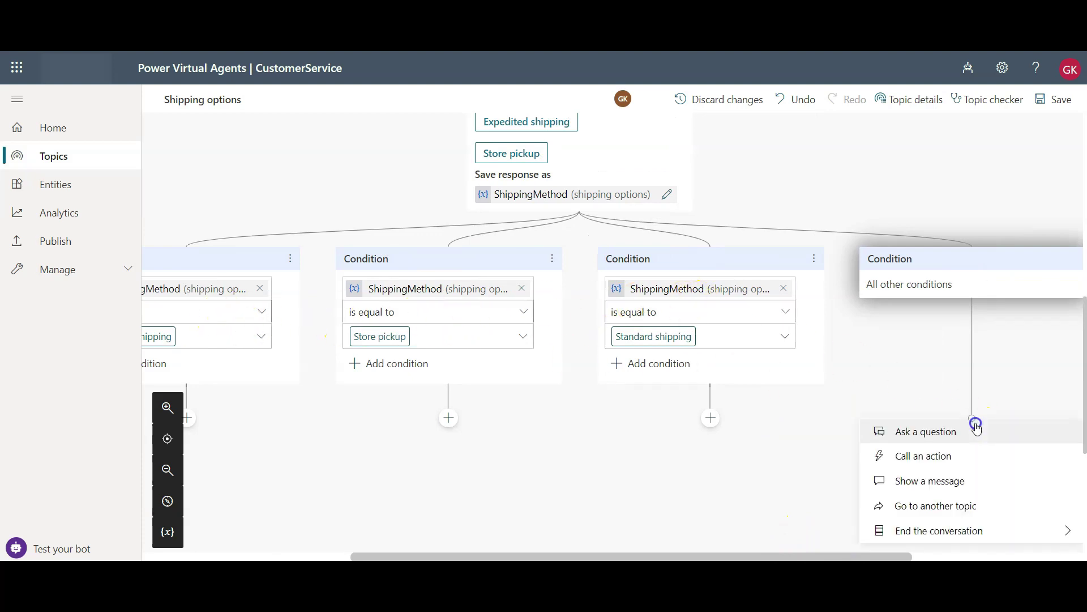
pyautogui.scroll(-3, 776, 453)
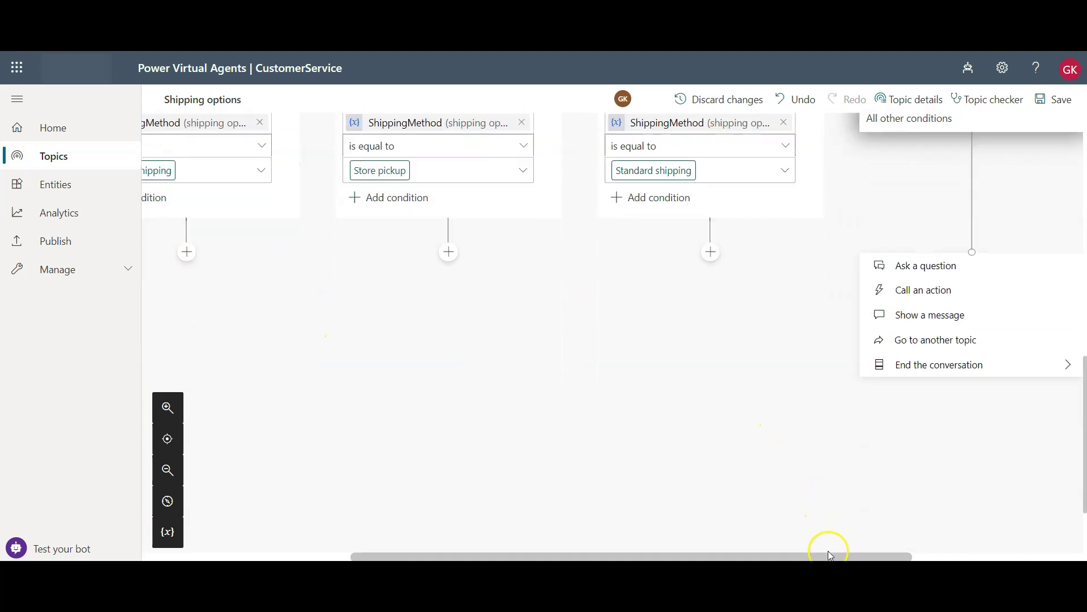
pyautogui.moveTo(830, 554); pyautogui.dragTo(974, 555)
pyautogui.moveTo(710, 380)
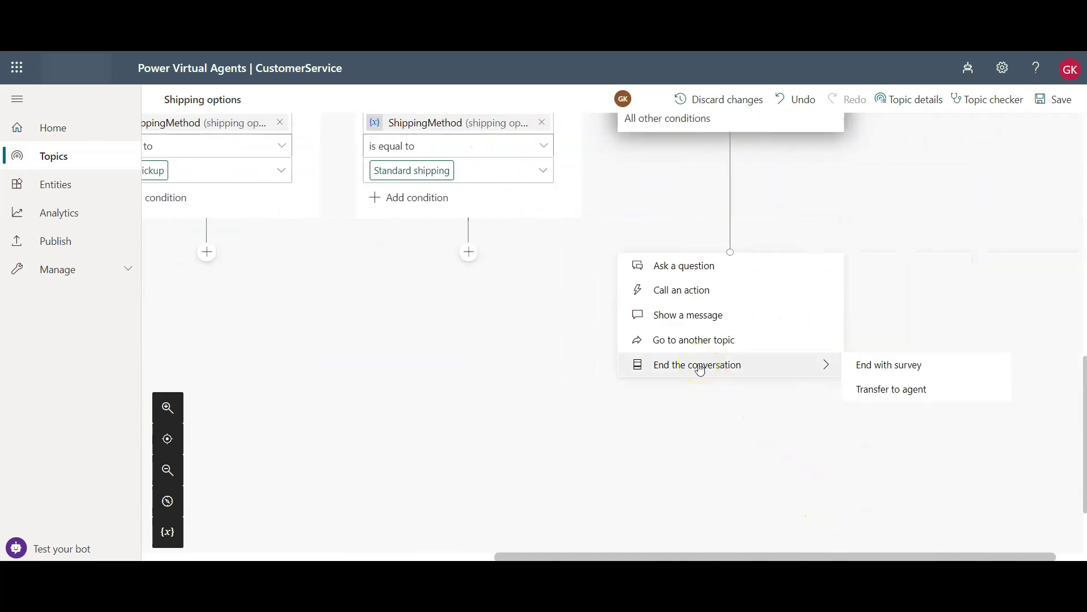
pyautogui.click(896, 391)
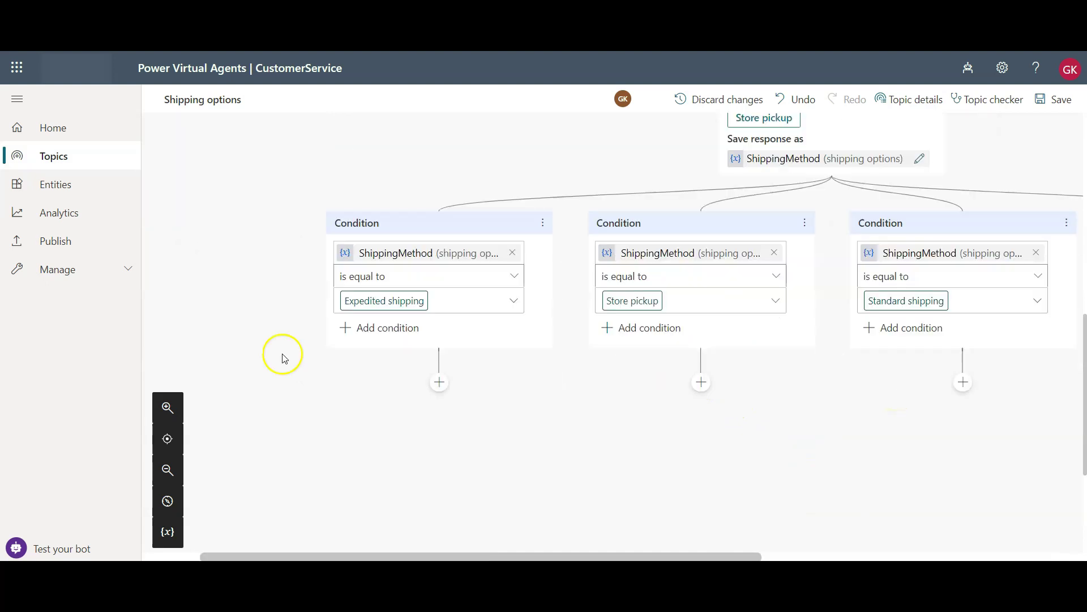
# Step: Add a message under the Expedited shipping condition reading "You can enjoy expedite shipping at 10$ and it's guaranteed for same day delivery"
pyautogui.click(439, 385)
pyautogui.click(403, 447)
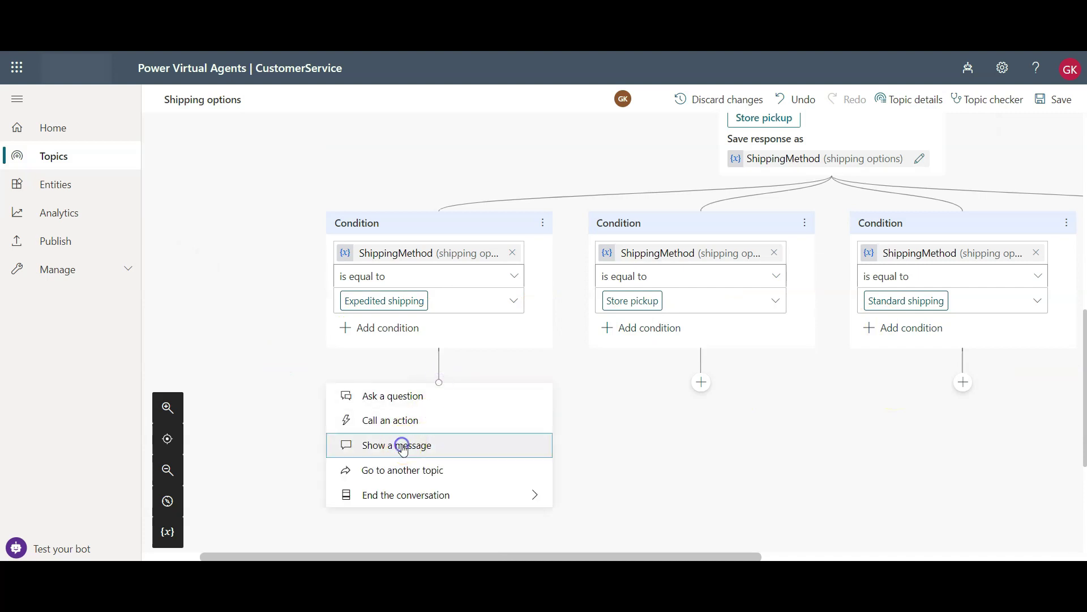
pyautogui.click(382, 433)
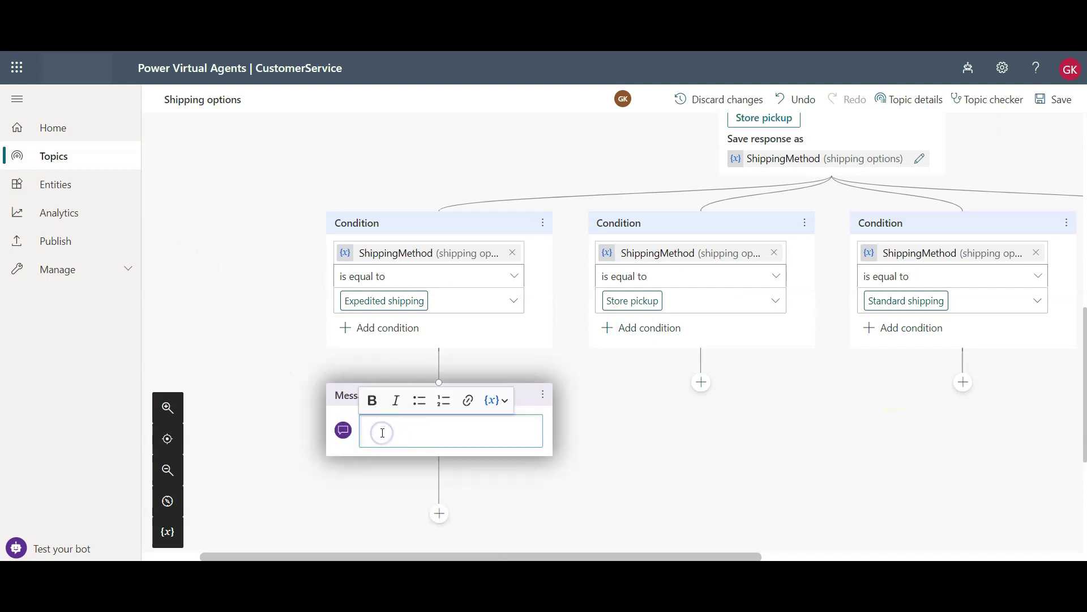
pyautogui.write('You can enjoy expedi')
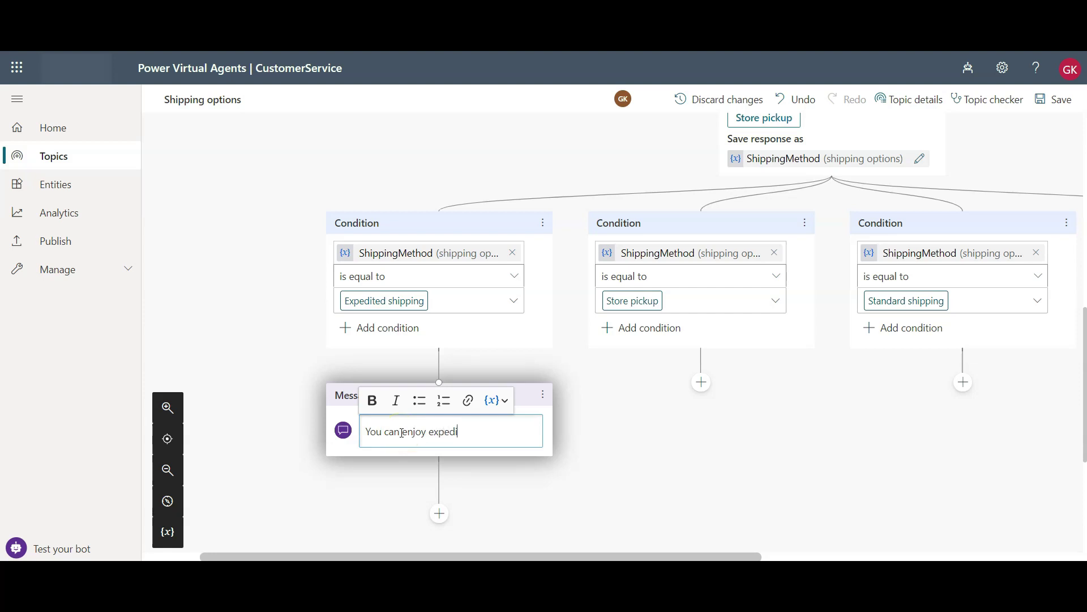
pyautogui.write('te shipping at 10$')
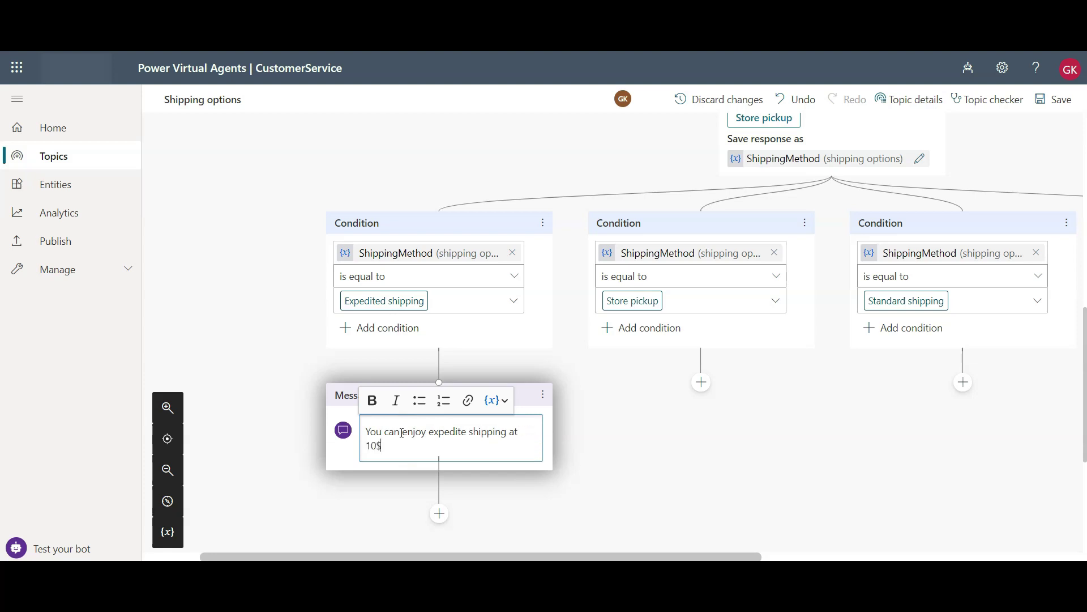
pyautogui.write(' and it')
pyautogui.press('BackSpace')
pyautogui.write('antt')
pyautogui.press('BackSpace')
pyautogui.write('eed for same day d')
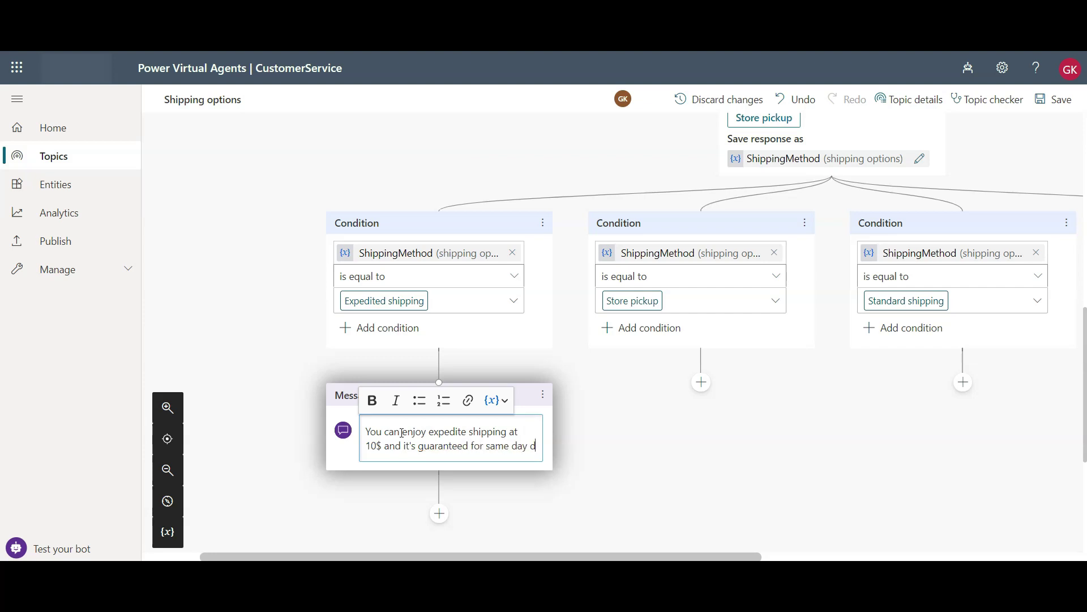
pyautogui.write('elivery')
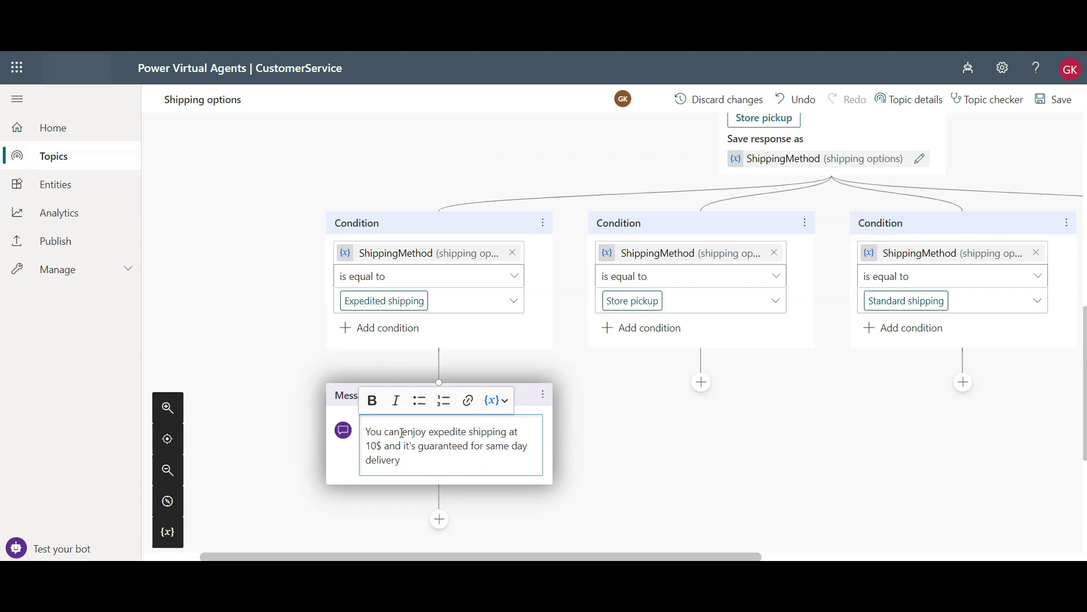
# Step: Add a message under the Store pickup condition reading "Free order pickup or free ship to store within 24 hrs"
pyautogui.click(701, 383)
pyautogui.click(652, 444)
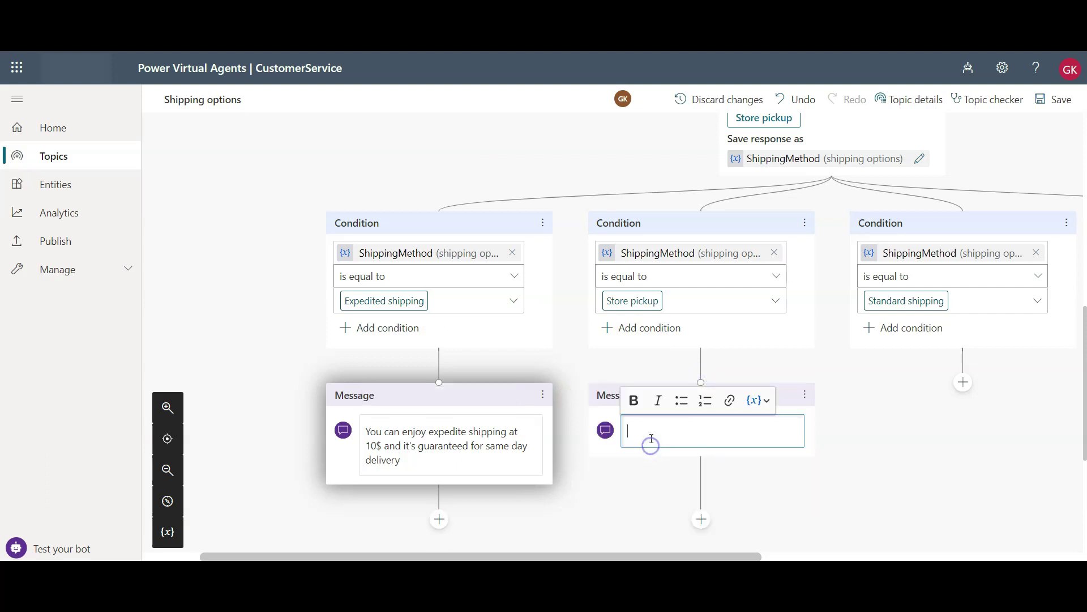
pyautogui.write('Free order pickup or free')
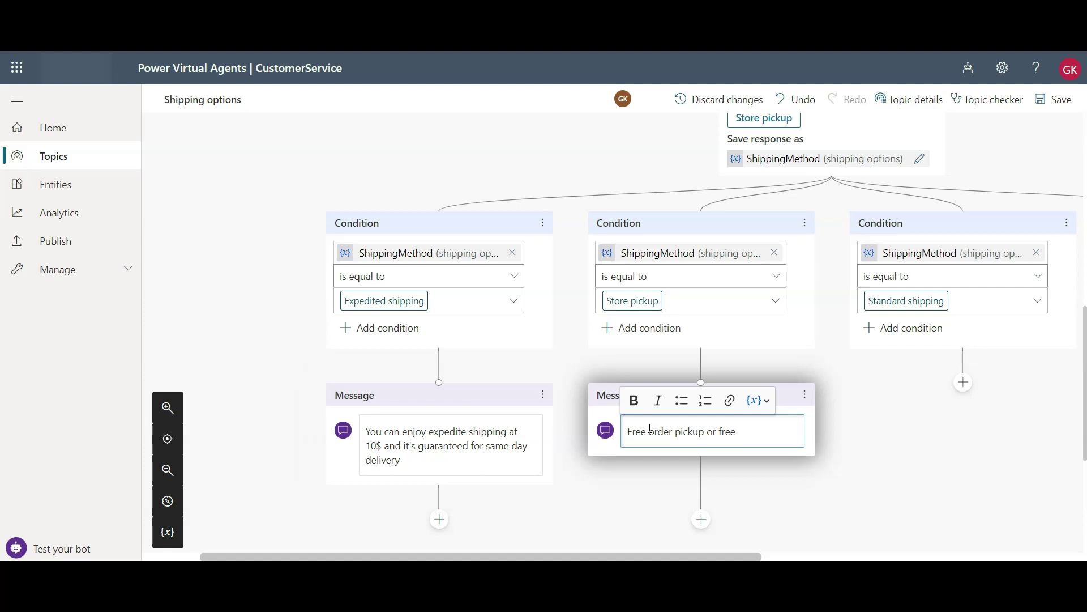
pyautogui.write(' shi')
pyautogui.press('BackSpace')
pyautogui.press('BackSpace')
pyautogui.press('BackSpace')
pyautogui.press('BackSpace')
pyautogui.write('tore within 24 hrs')
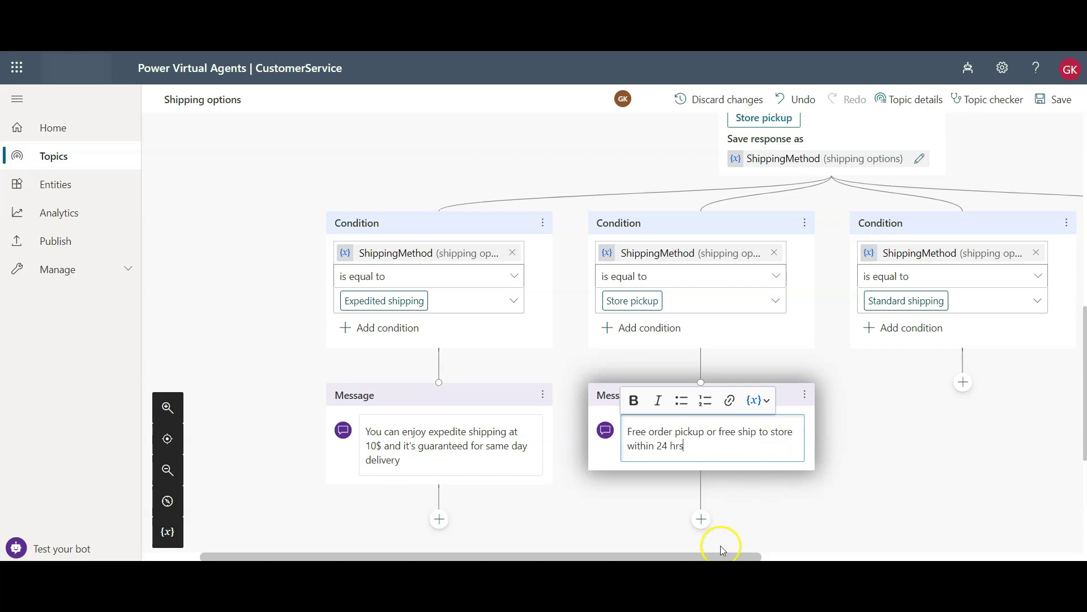
# Step: Add a message under the Standard shipping condition reading "we provide standard shipping for all orders and it will be shipped between 3 to 7 days"
pyautogui.moveTo(716, 556); pyautogui.dragTo(814, 559)
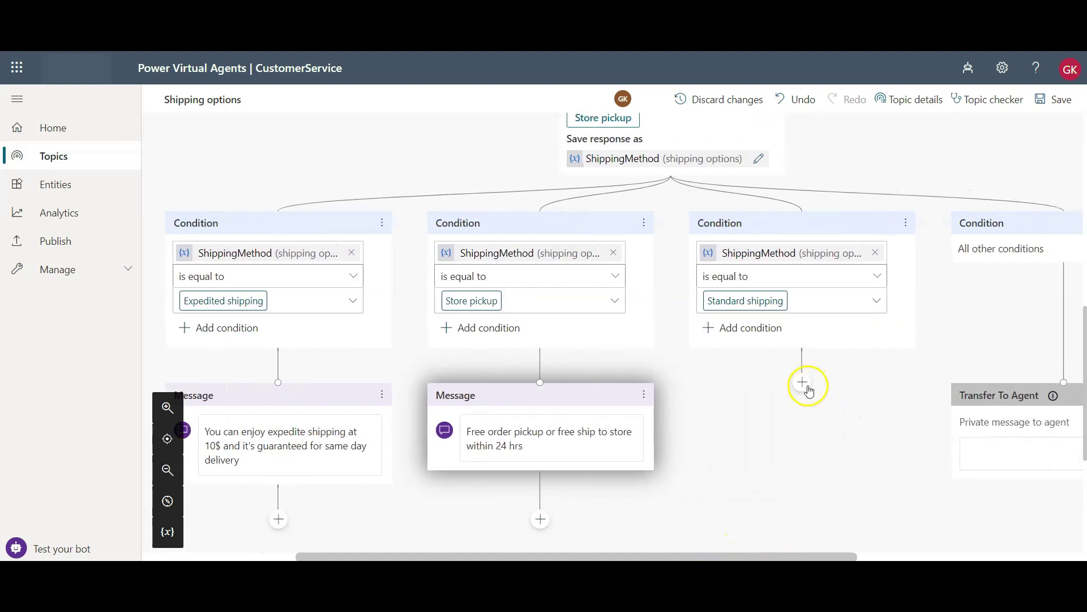
pyautogui.click(802, 384)
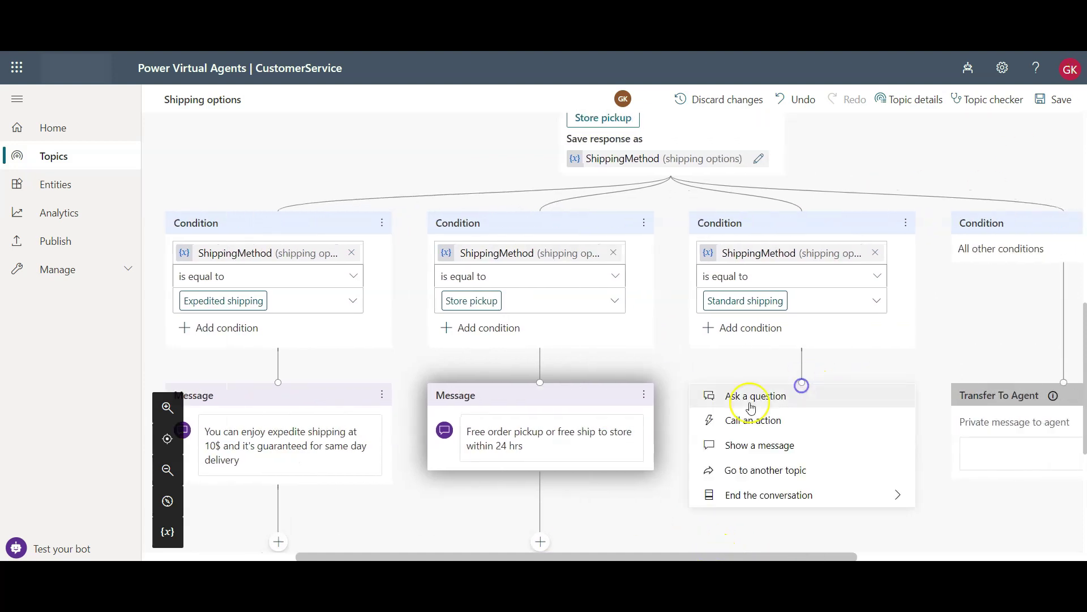
pyautogui.click(747, 446)
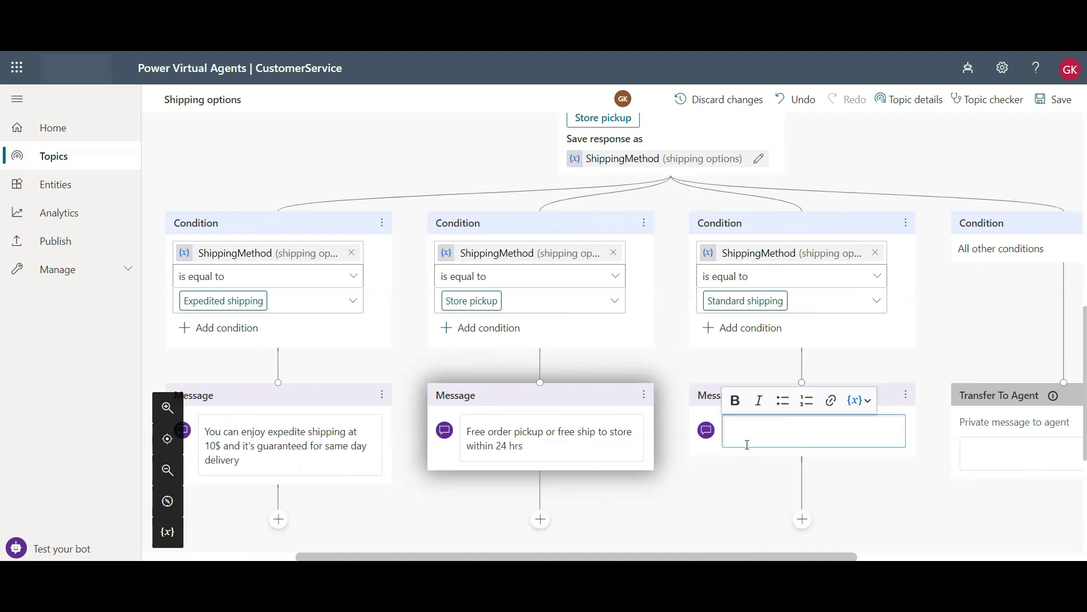
pyautogui.write('we p')
pyautogui.write('roc')
pyautogui.write('vid')
pyautogui.write('e standard ship')
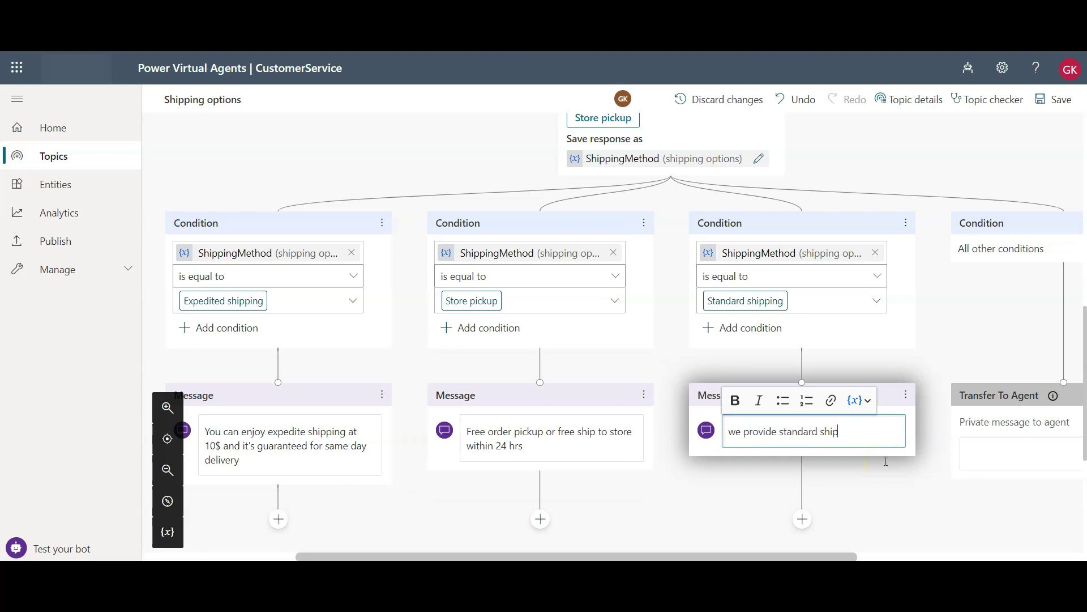
pyautogui.write('ng for all orders and it will be shipping')
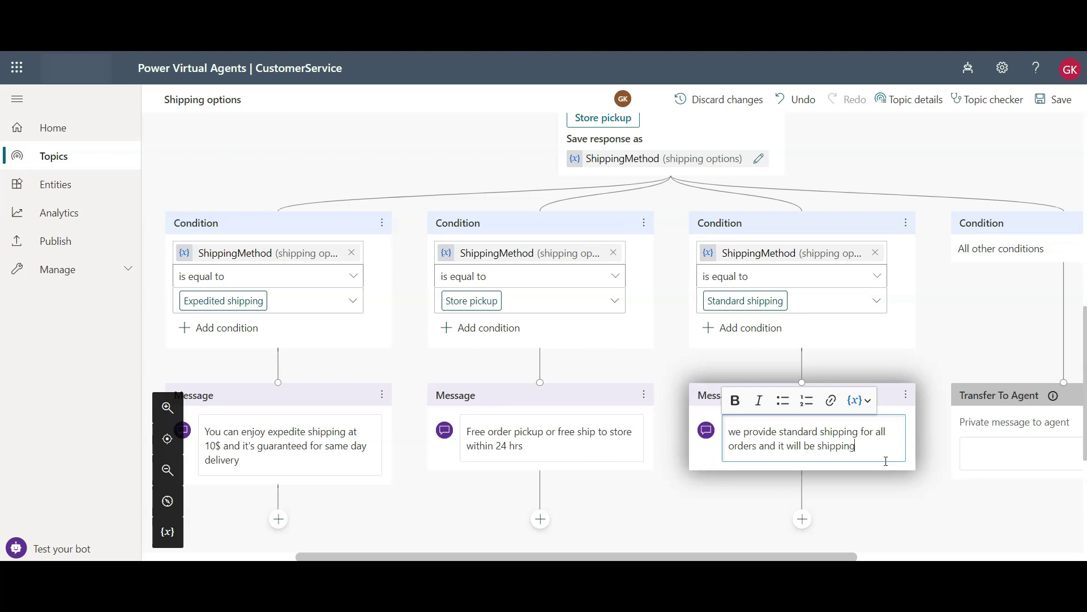
pyautogui.press('BackSpace')
pyautogui.press('BackSpace')
pyautogui.write('ed between 3')
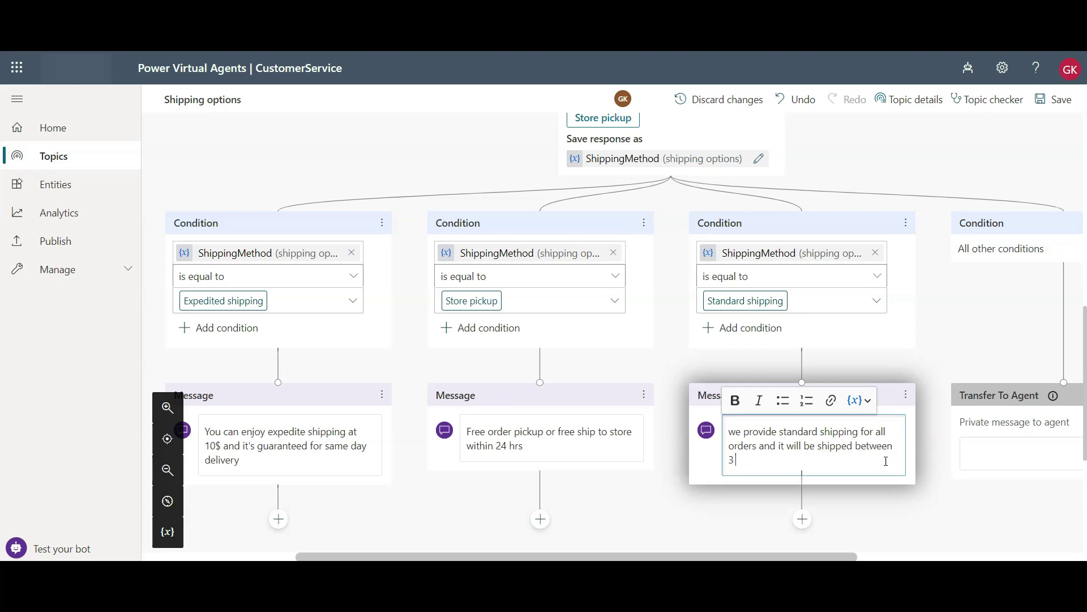
pyautogui.write(' to 7 days')
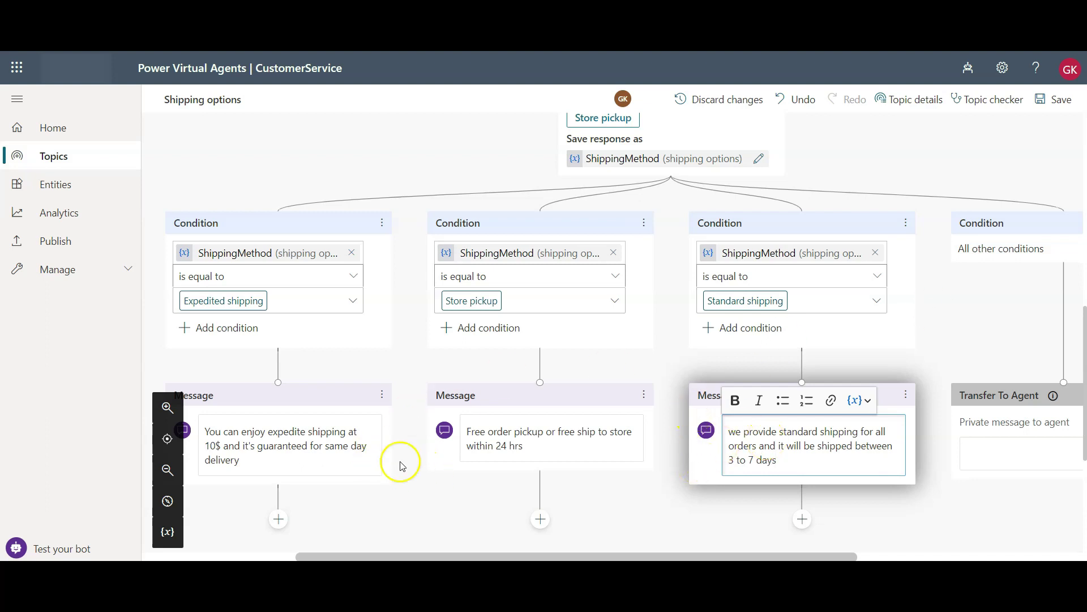
pyautogui.click(354, 514)
# Step: End the conversation with a survey after the Expedited shipping message
pyautogui.scroll(-5, 357, 510)
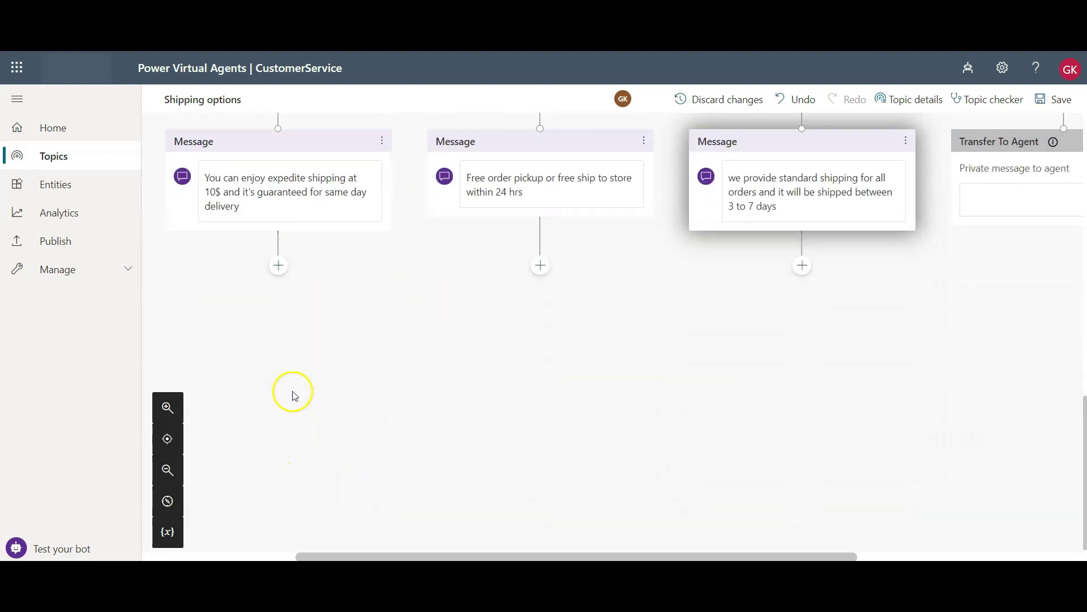
pyautogui.click(278, 259)
pyautogui.moveTo(327, 402)
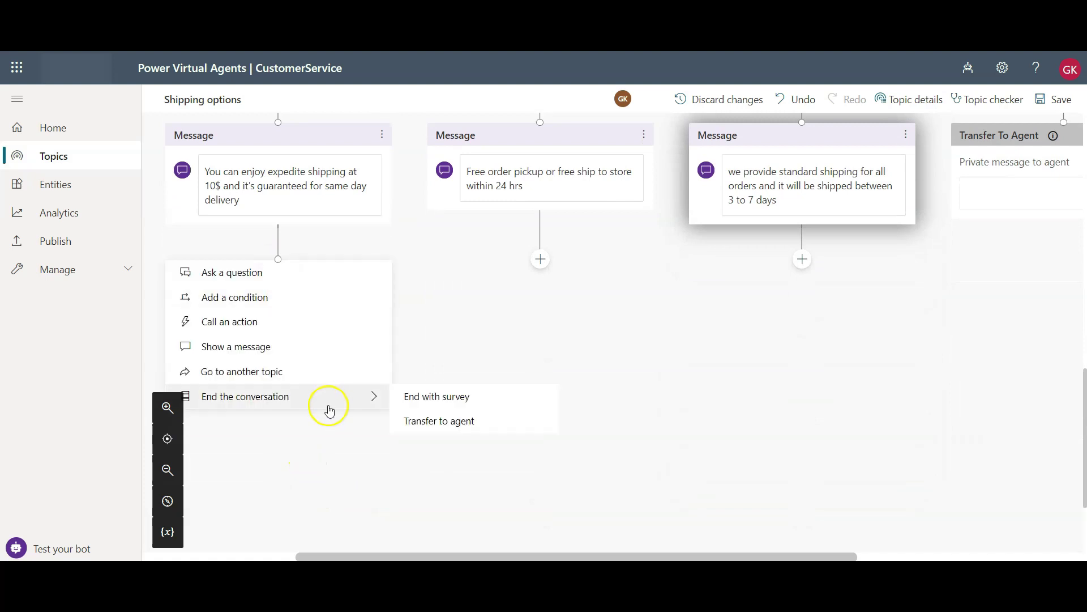
pyautogui.click(435, 399)
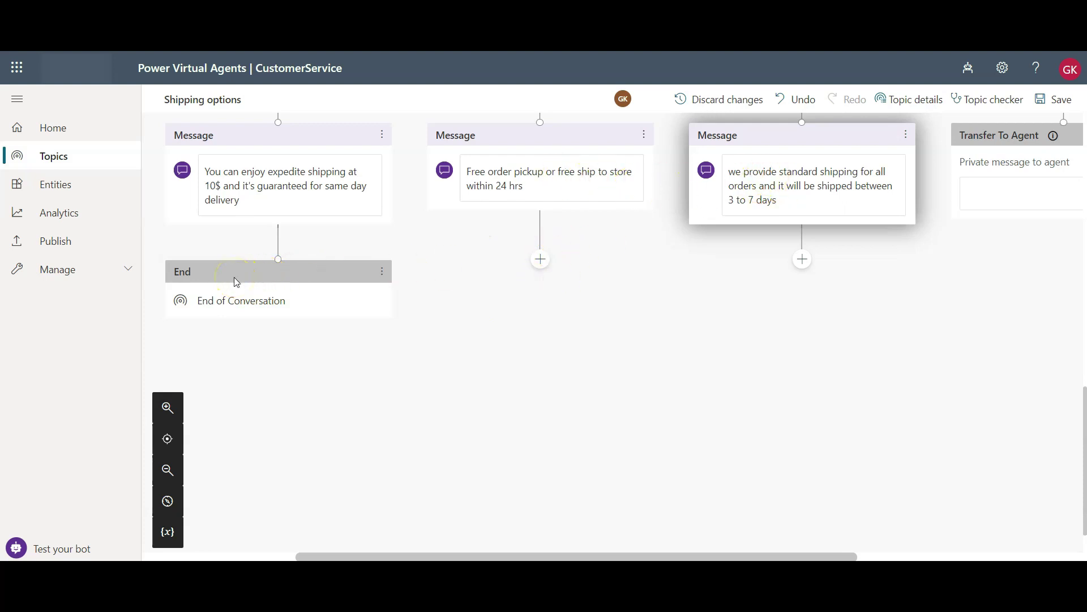
# Step: Connect the Store pickup and Standard shipping messages to the existing End of Conversation node and save the topic
pyautogui.click(541, 260)
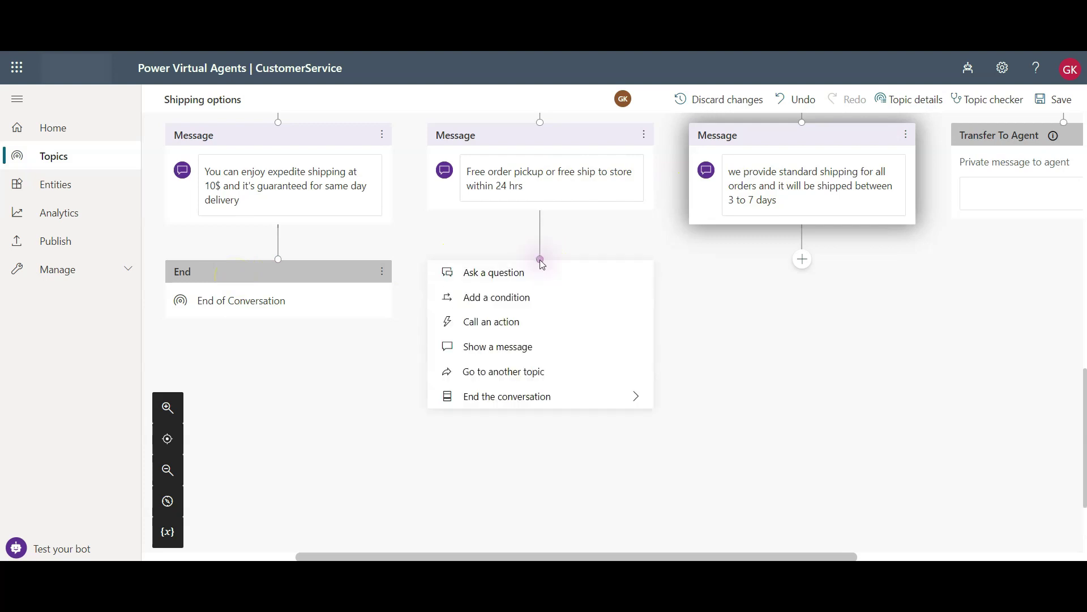
pyautogui.moveTo(540, 260); pyautogui.dragTo(280, 258)
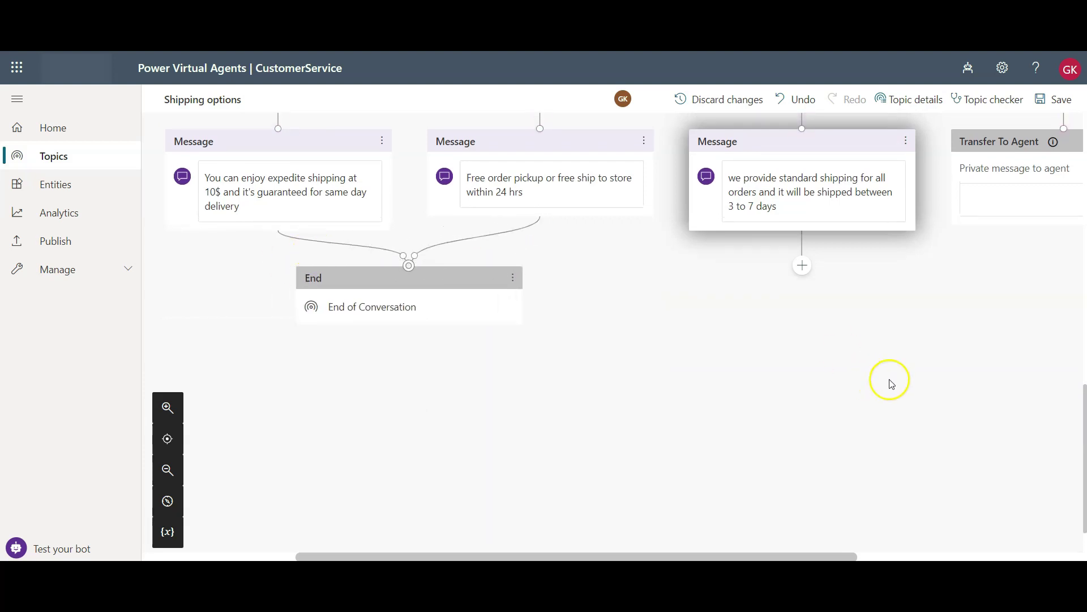
pyautogui.click(802, 265)
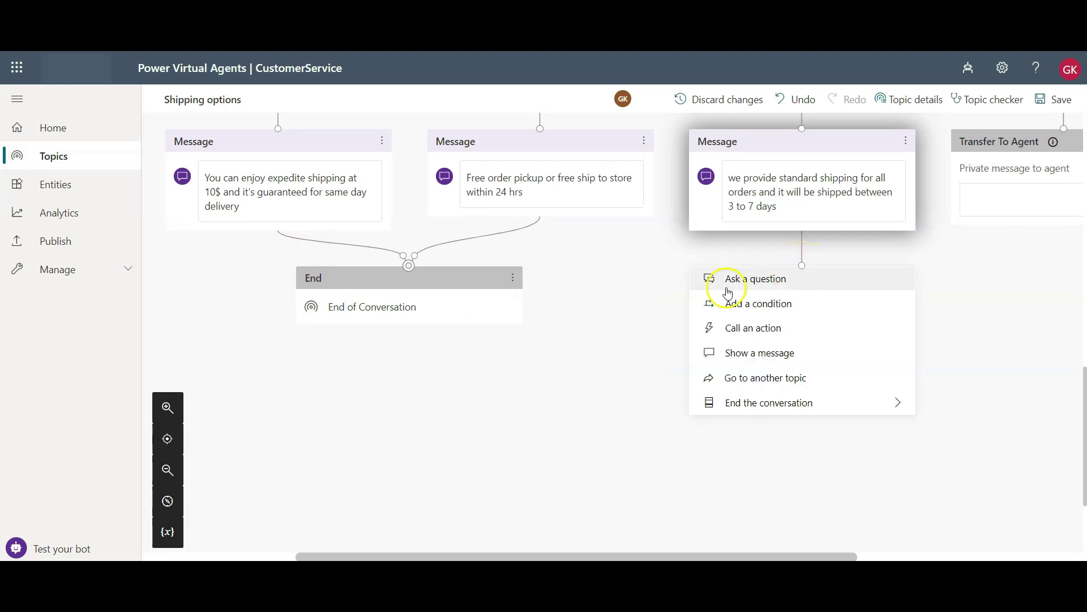
pyautogui.moveTo(803, 266); pyautogui.dragTo(415, 260)
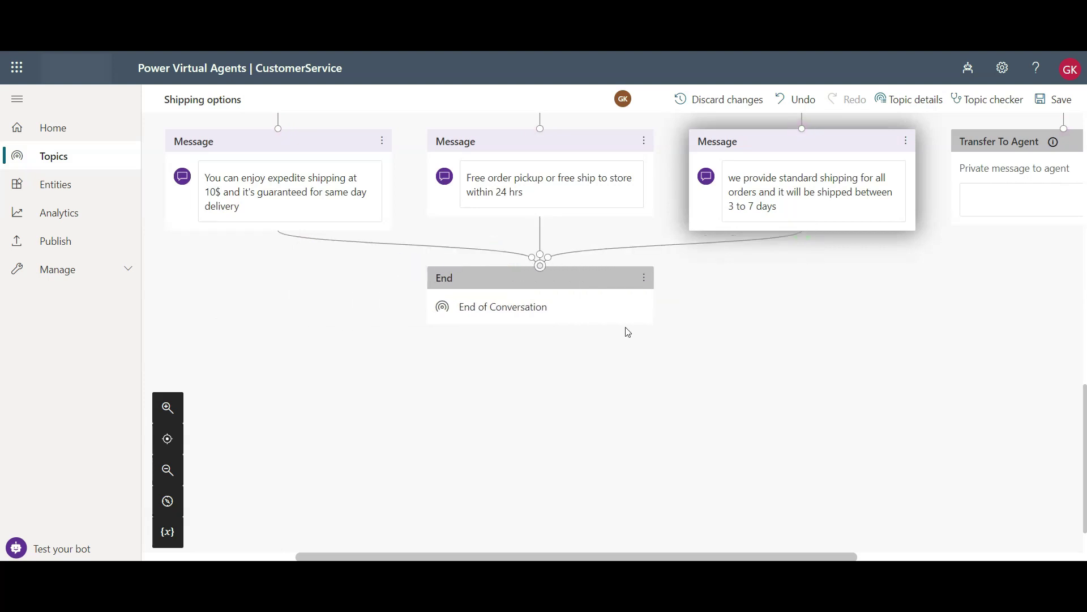
pyautogui.click(1062, 101)
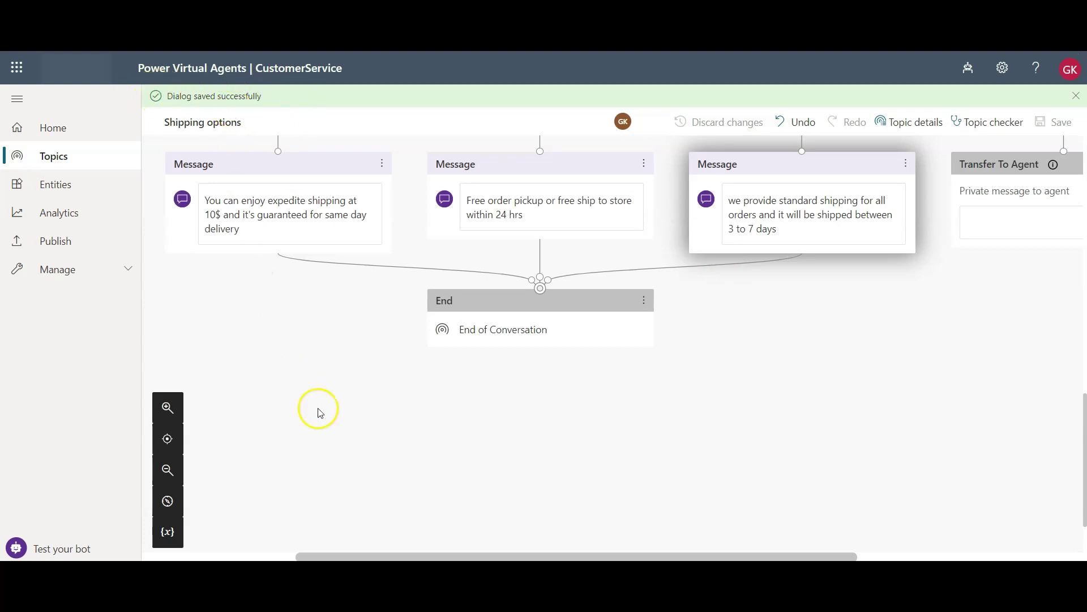
# Step: Open the test chat, show the topic variable values and ask the bot "what are my shipping options"
pyautogui.click(56, 553)
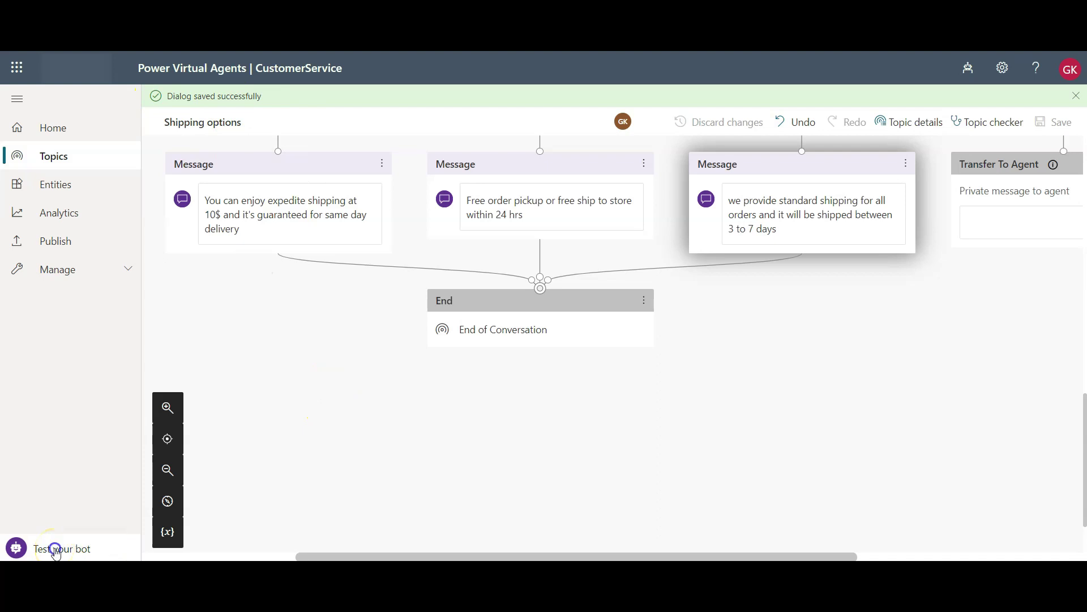
pyautogui.click(247, 435)
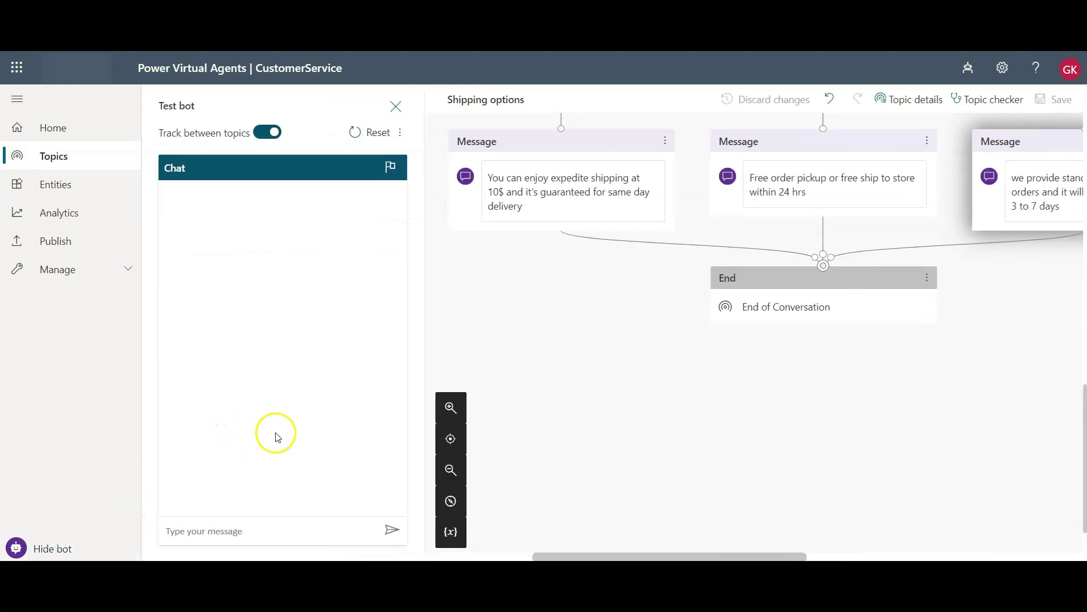
pyautogui.click(451, 534)
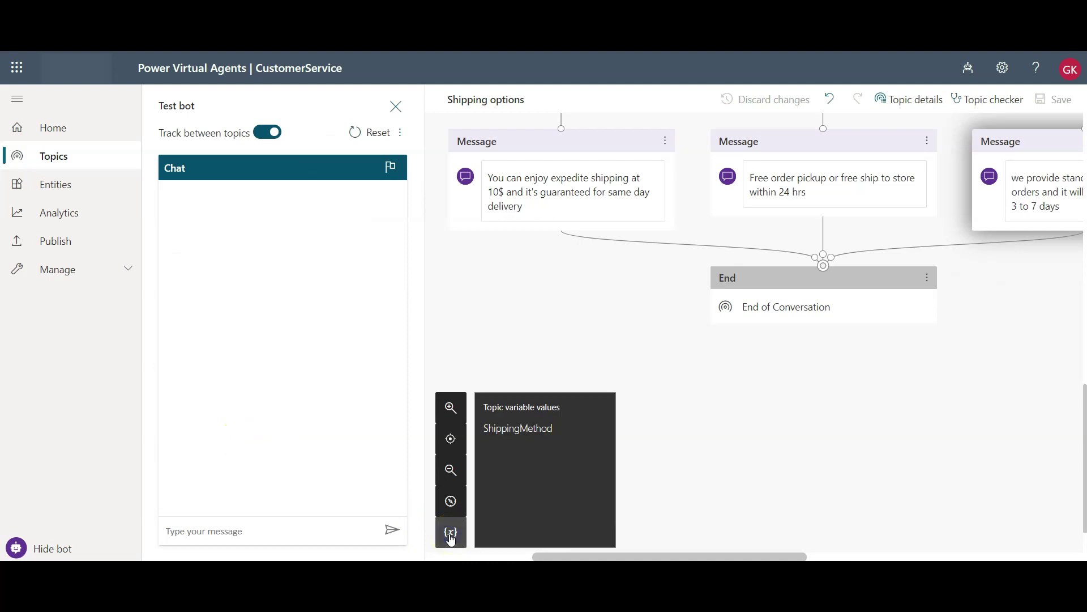
pyautogui.click(263, 534)
pyautogui.write('what are my shipping options')
pyautogui.press('Return')
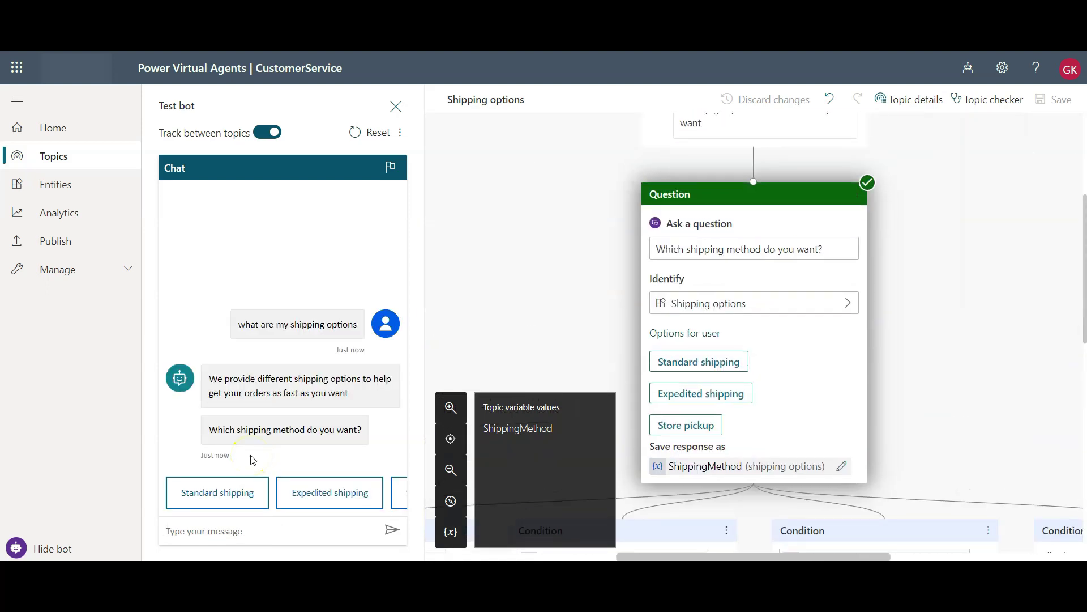
# Step: Look through the offered shipping methods in the test chat and answer with Expedited shipping
pyautogui.click(390, 493)
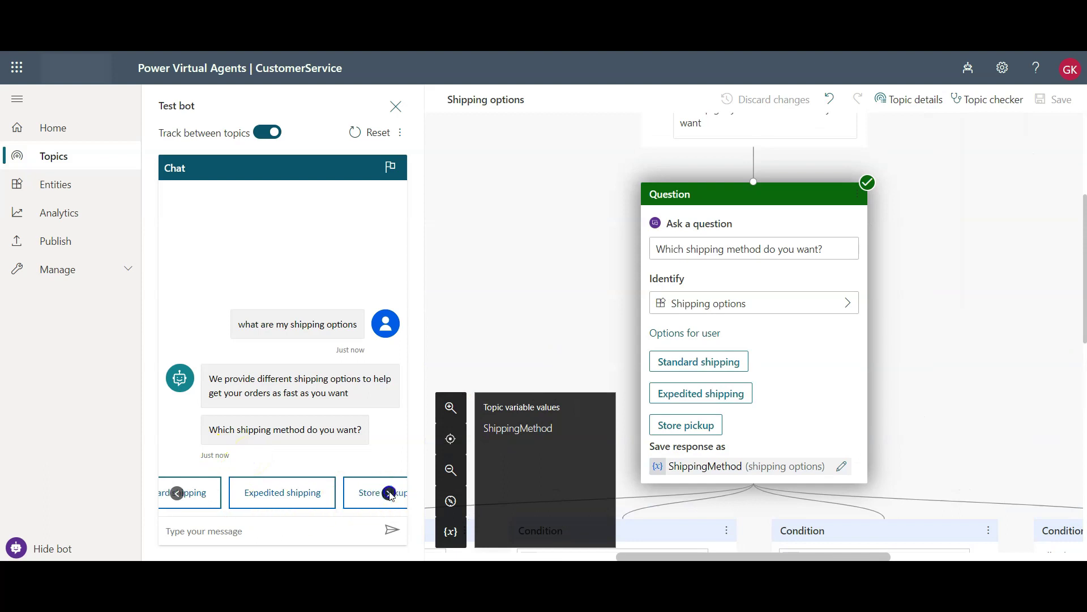
pyautogui.click(177, 493)
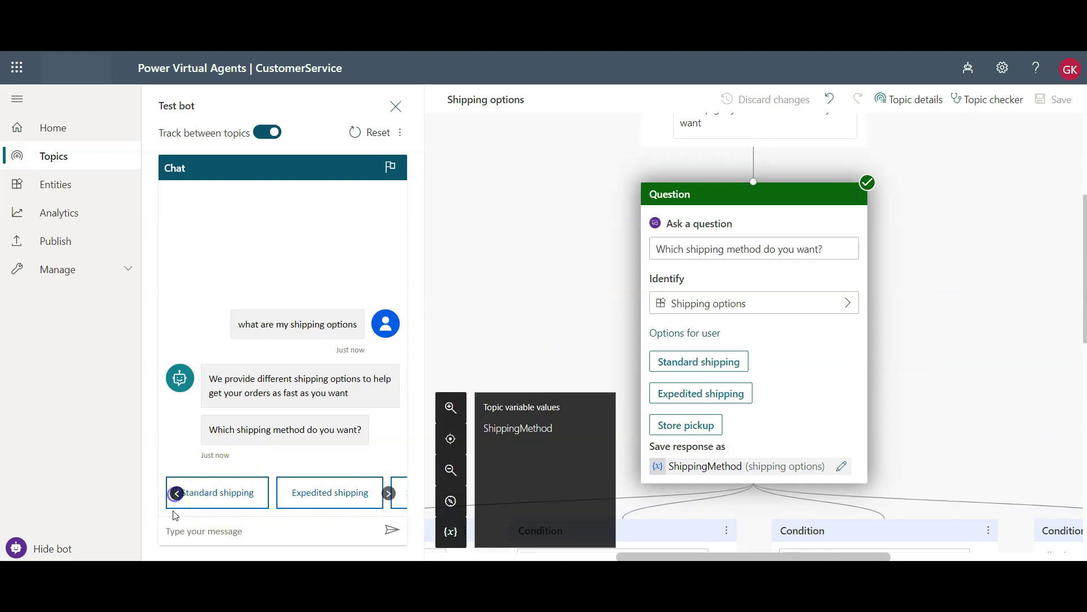
pyautogui.click(389, 494)
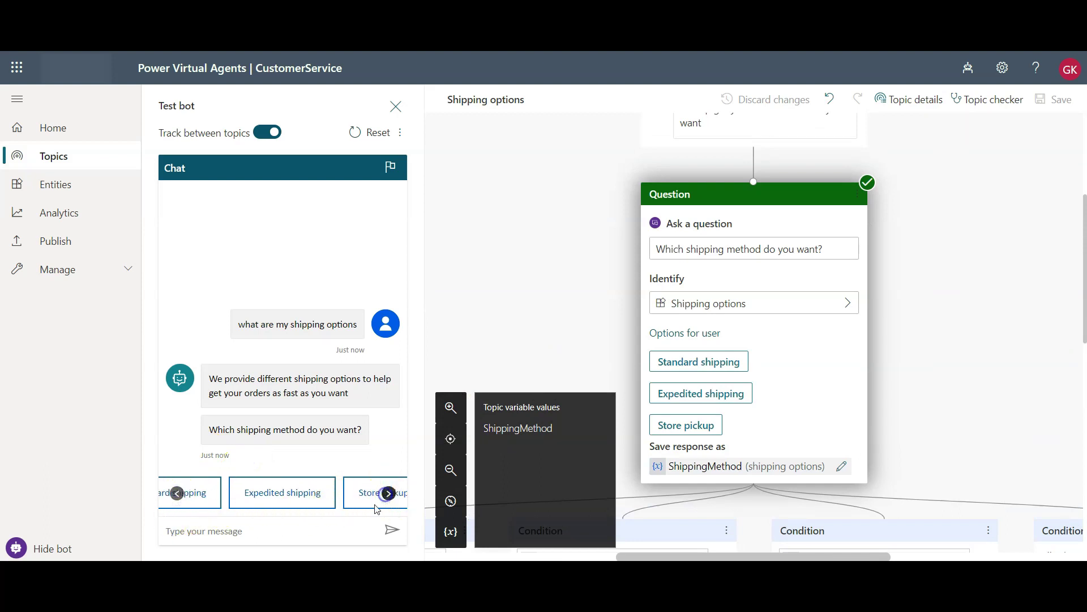
pyautogui.click(389, 494)
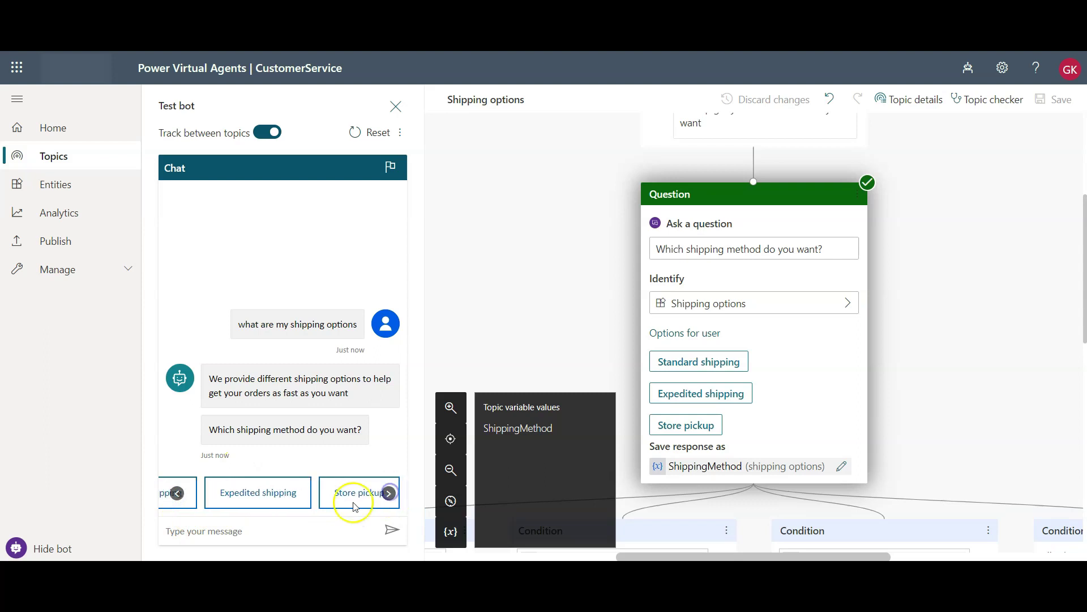
pyautogui.click(239, 499)
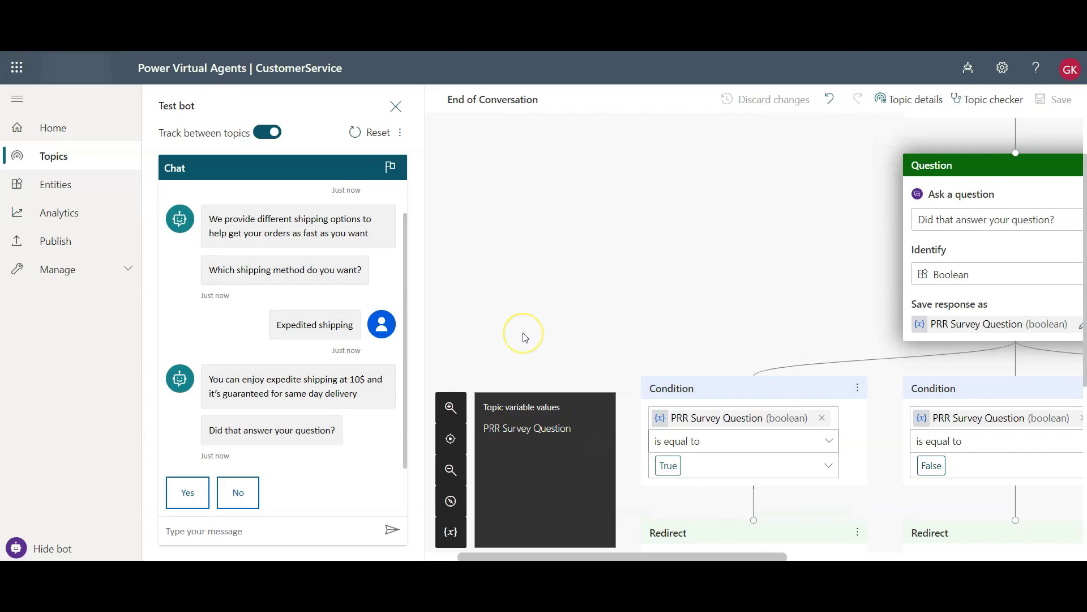
pyautogui.click(521, 346)
pyautogui.click(360, 406)
# Step: Reset the test conversation and ask the bot "what are shippig options?"
pyautogui.click(365, 135)
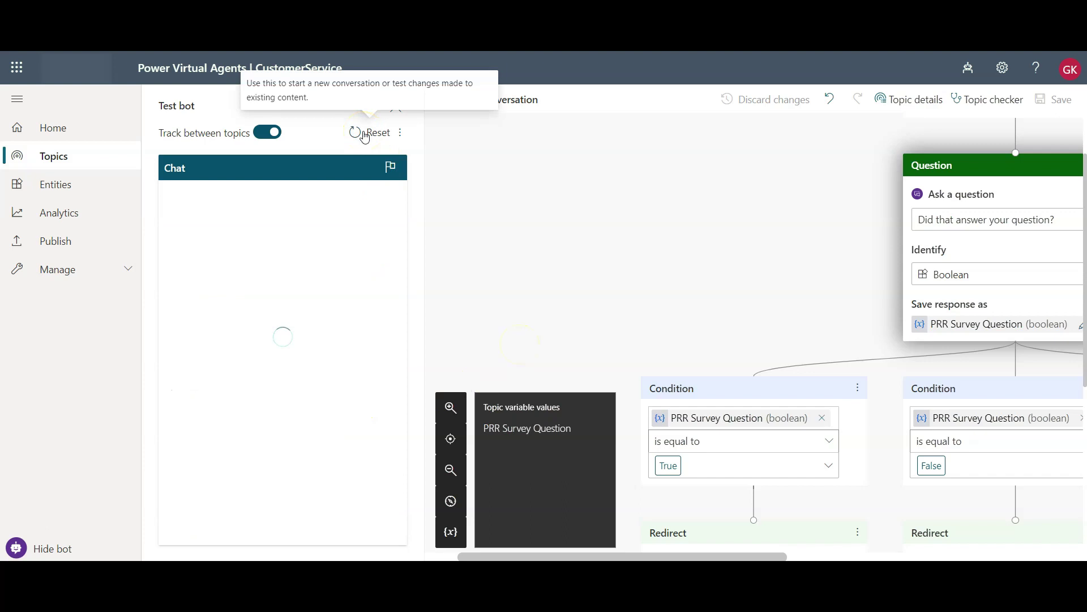
pyautogui.click(305, 386)
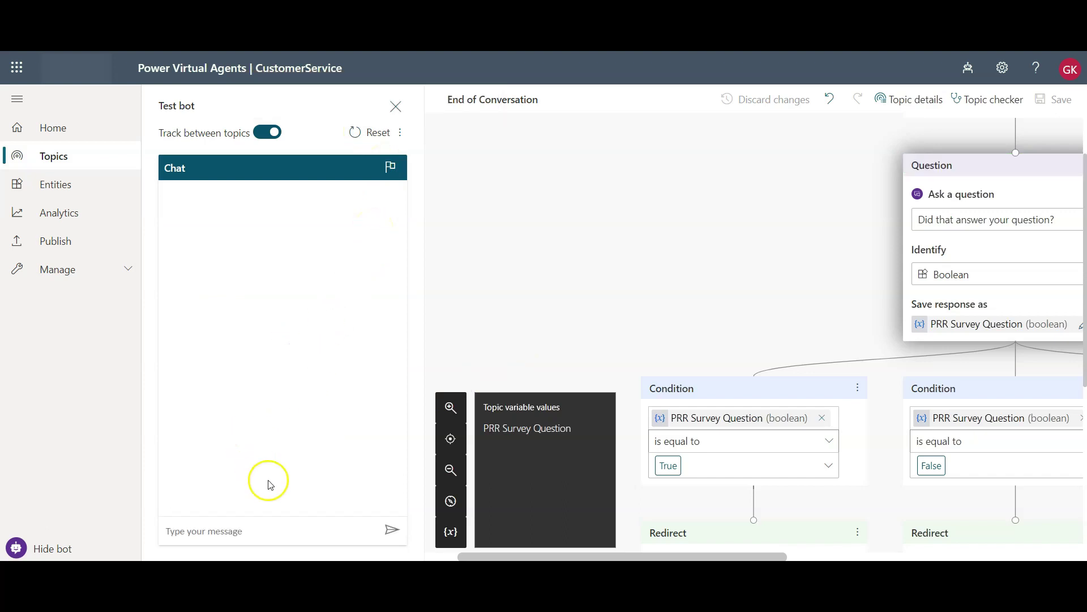
pyautogui.click(279, 526)
pyautogui.write('what ar')
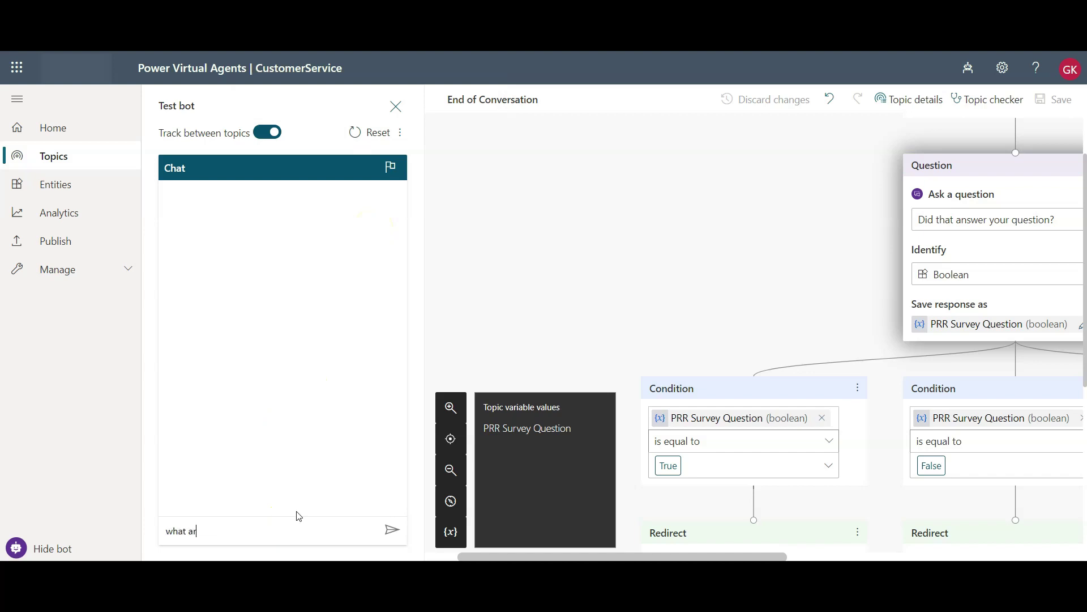
pyautogui.write('e shippig options?')
pyautogui.press('Return')
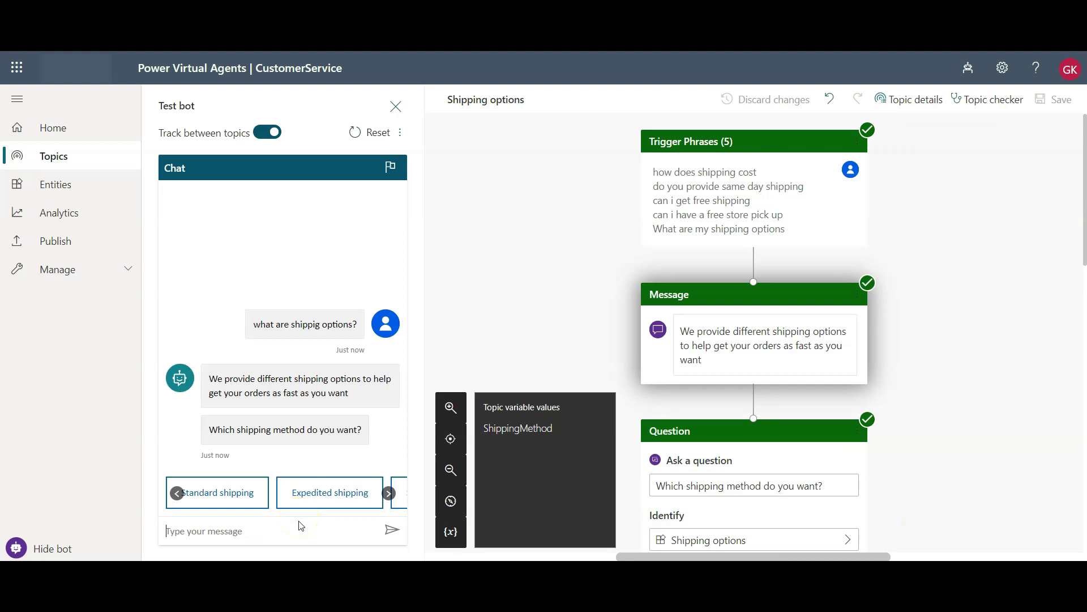
# Step: Reply to the bot's shipping method question with the free text "do you have fast shipping?"
pyautogui.click(318, 536)
pyautogui.write('do')
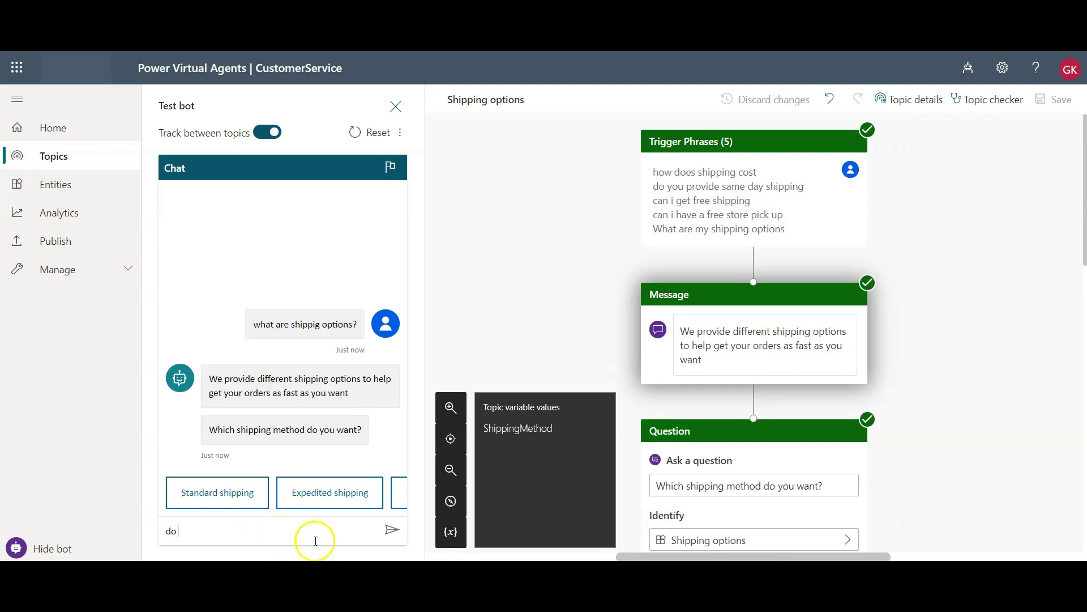
pyautogui.write(' you have fast shipping')
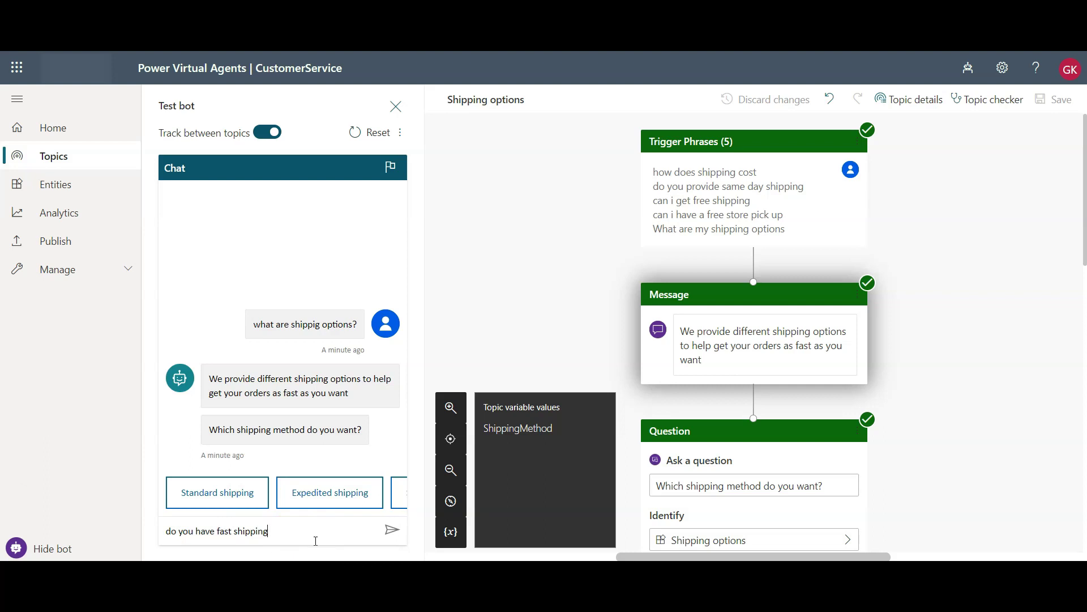
pyautogui.write('?')
pyautogui.press('Return')
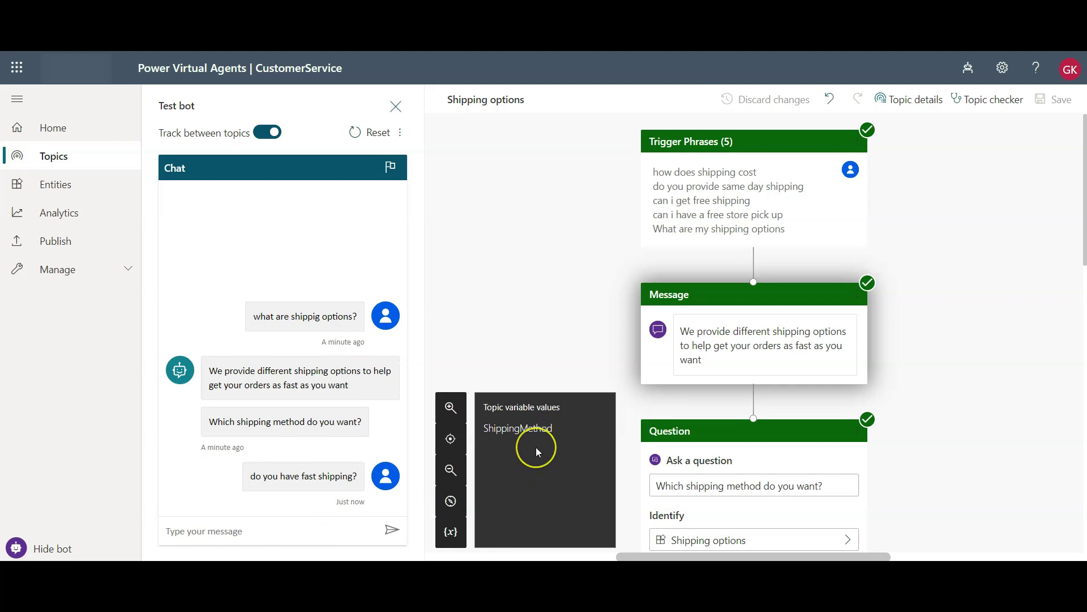
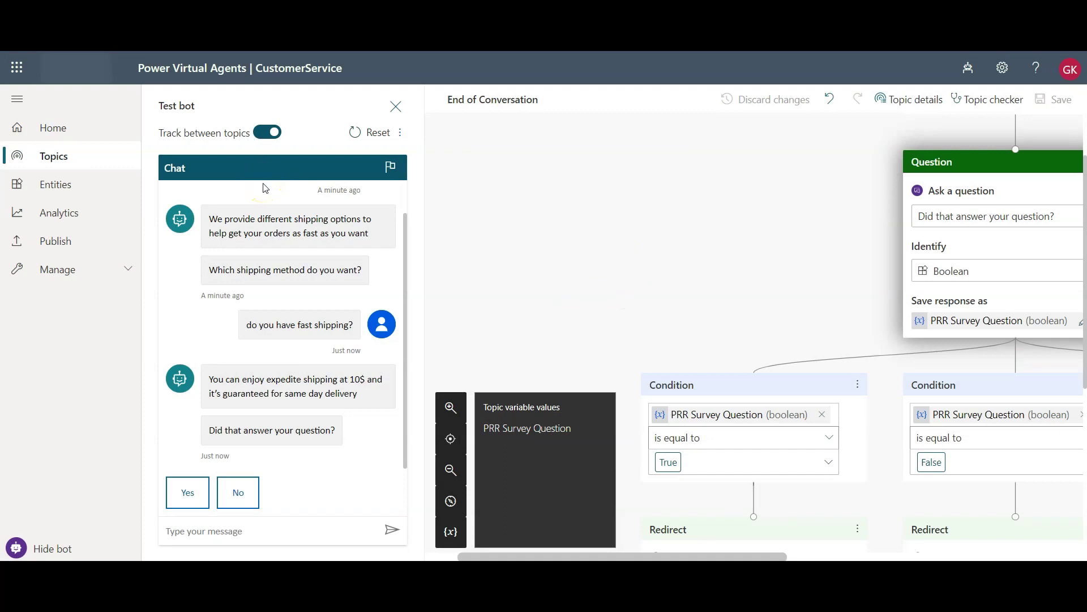
# Step: Reset the test conversation and open the new one with "do you have fast shipping?"
pyautogui.click(360, 133)
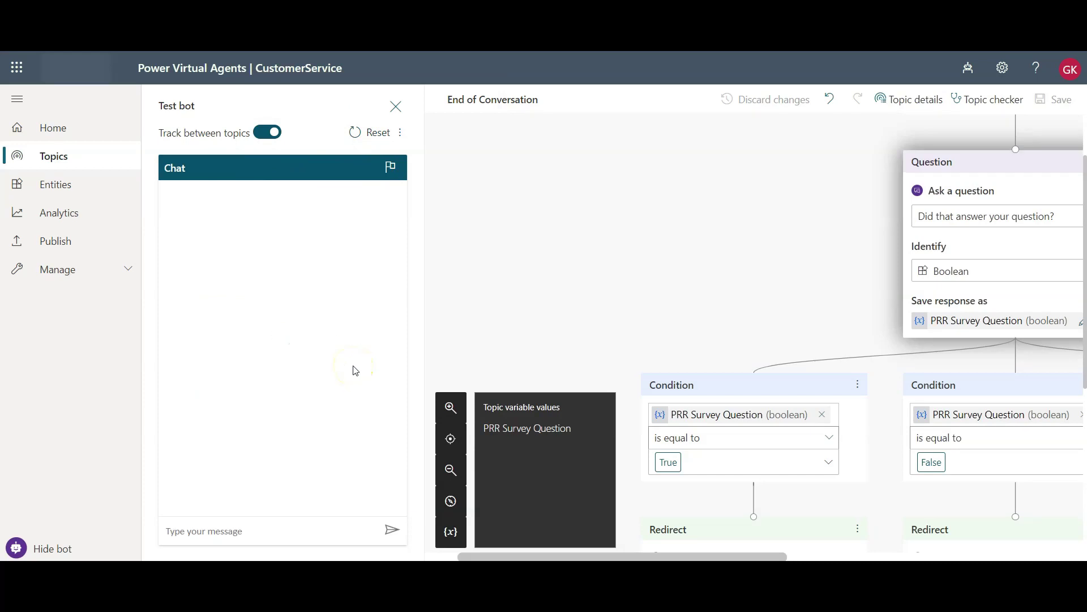
pyautogui.click(298, 530)
pyautogui.write('do you have fast shippin')
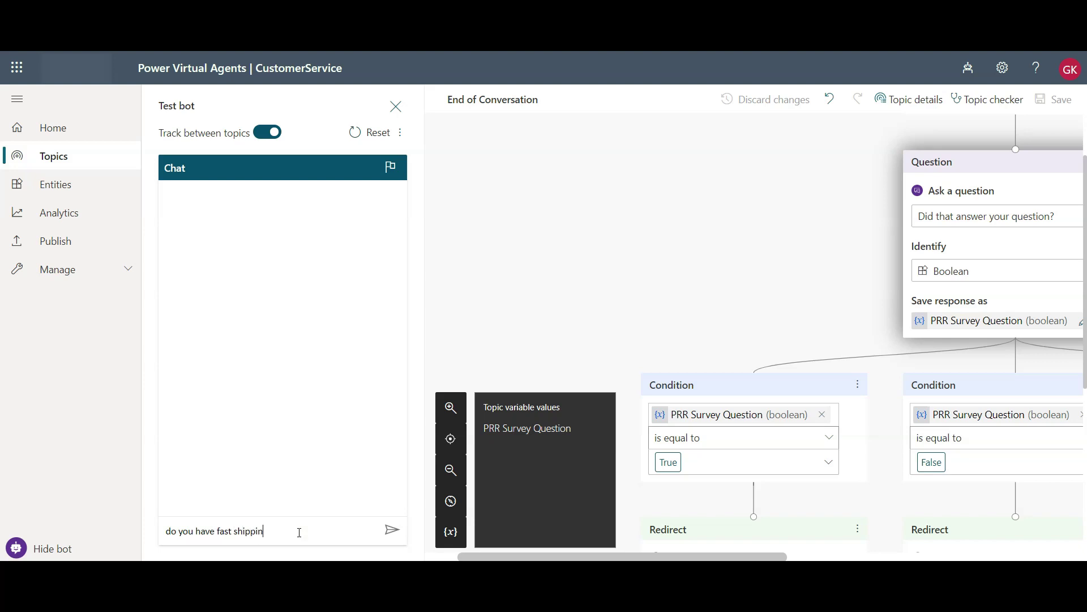
pyautogui.write('g?')
pyautogui.click(391, 532)
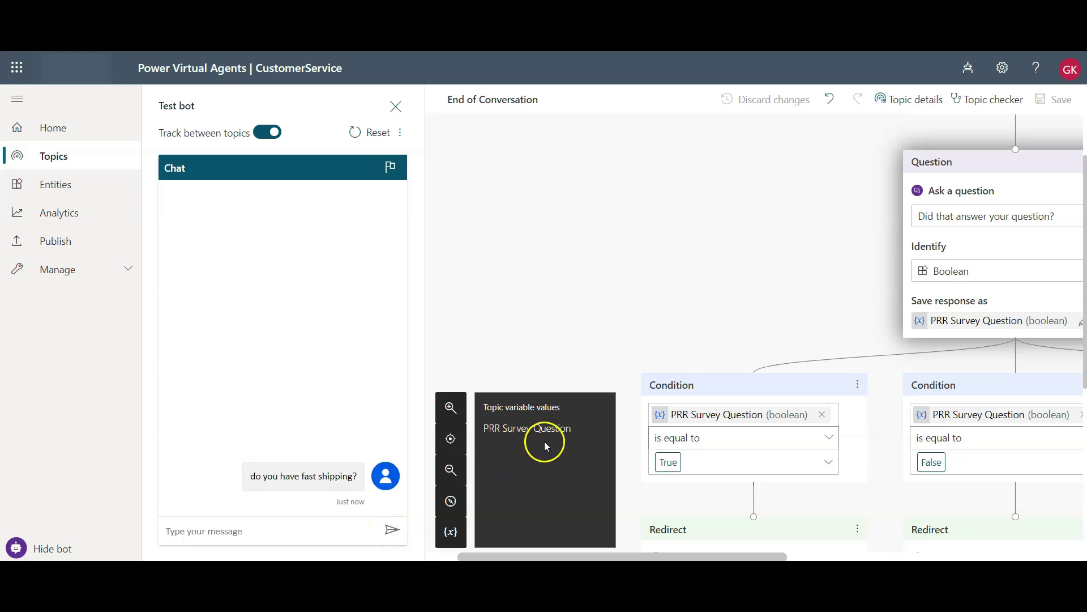